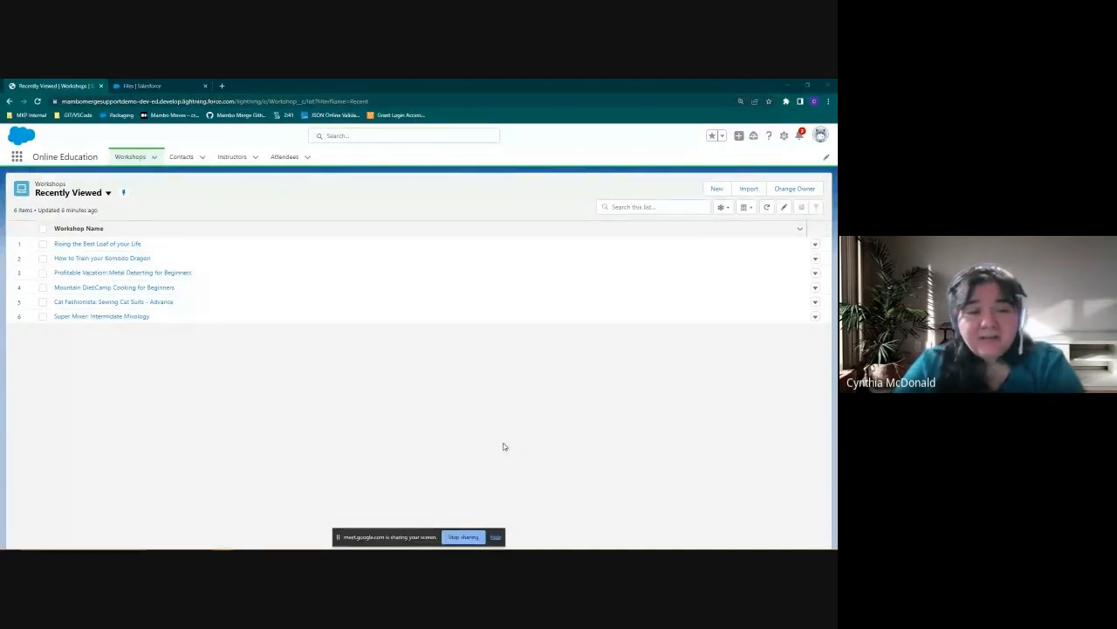
# Open the Rising the Best Loaf of your Life workshop and review its Mambo Merge component settings in the Lightning App Builder
pyautogui.click(113, 246)
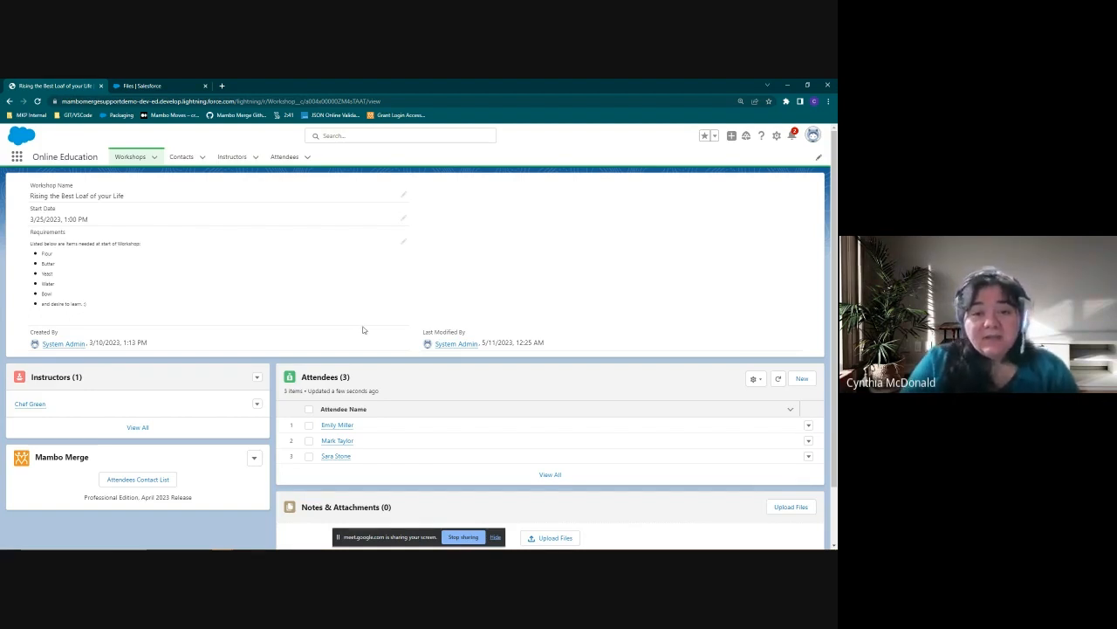
pyautogui.click(131, 491)
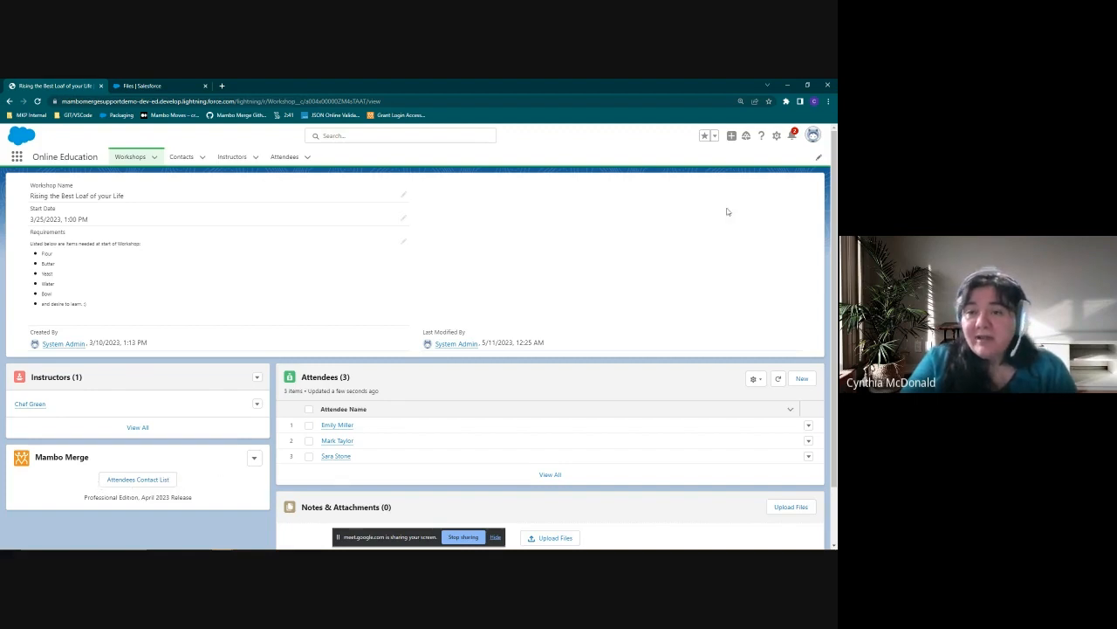
pyautogui.click(777, 135)
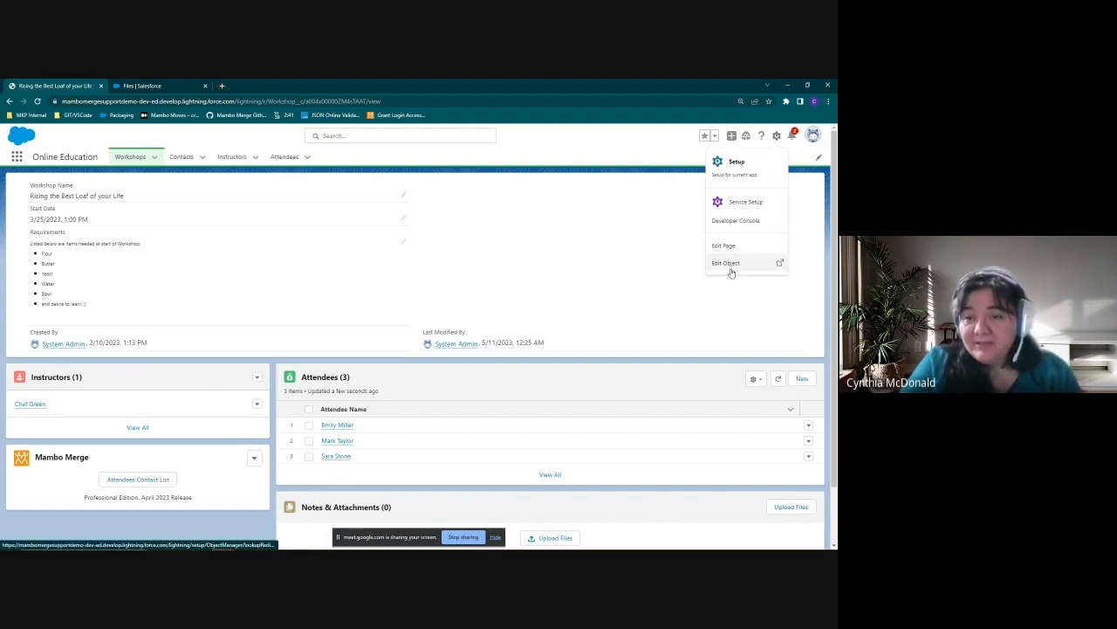
pyautogui.click(730, 245)
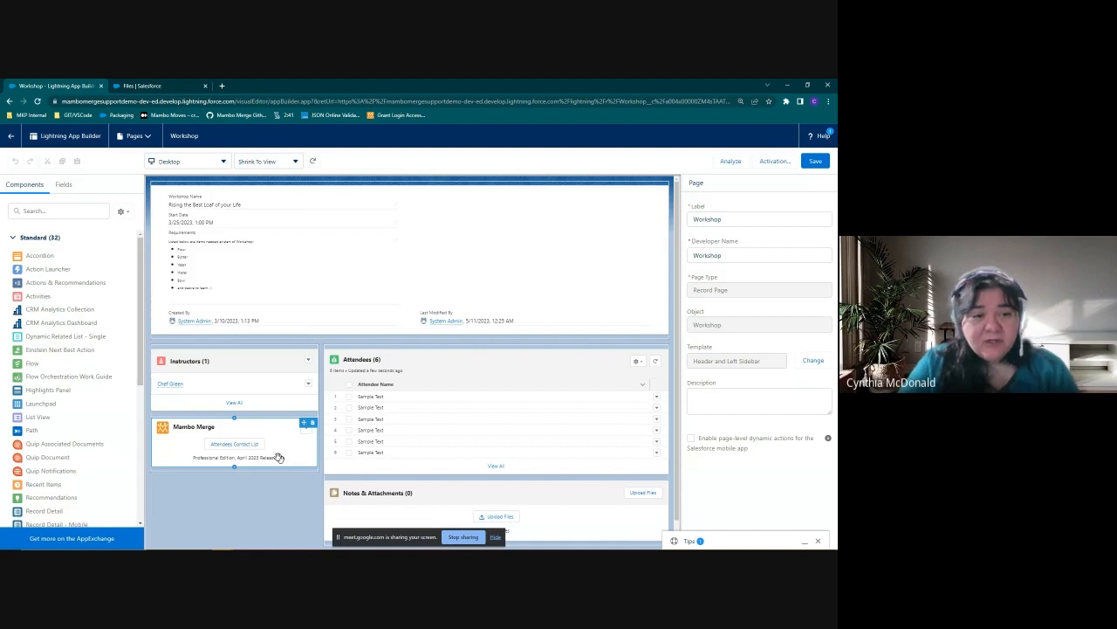
pyautogui.click(279, 457)
pyautogui.scroll(-5, 46, 502)
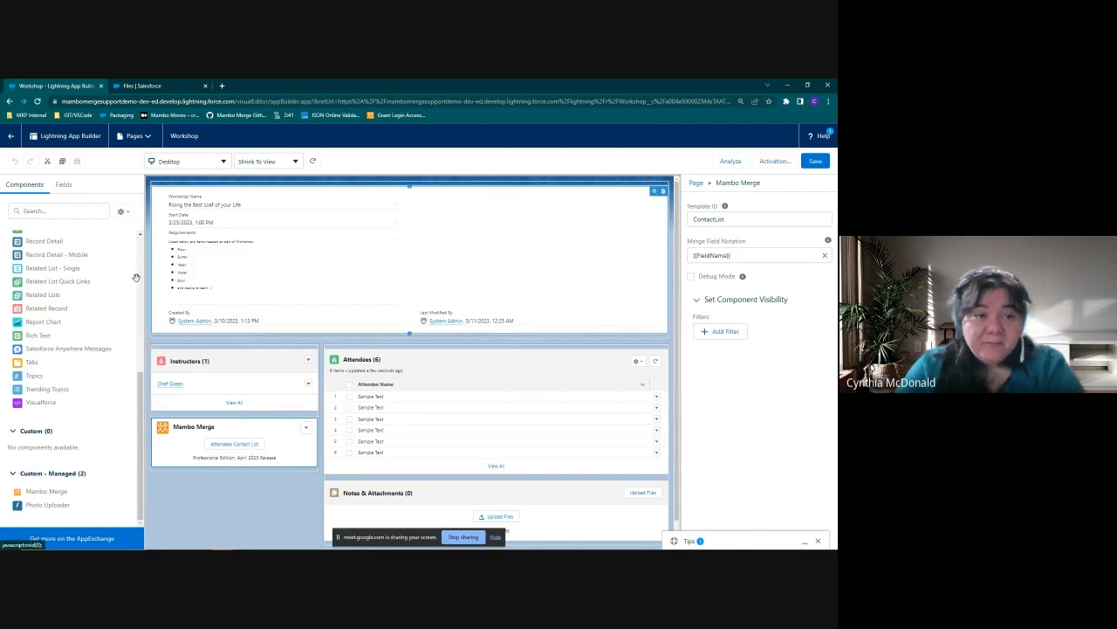
pyautogui.click(11, 137)
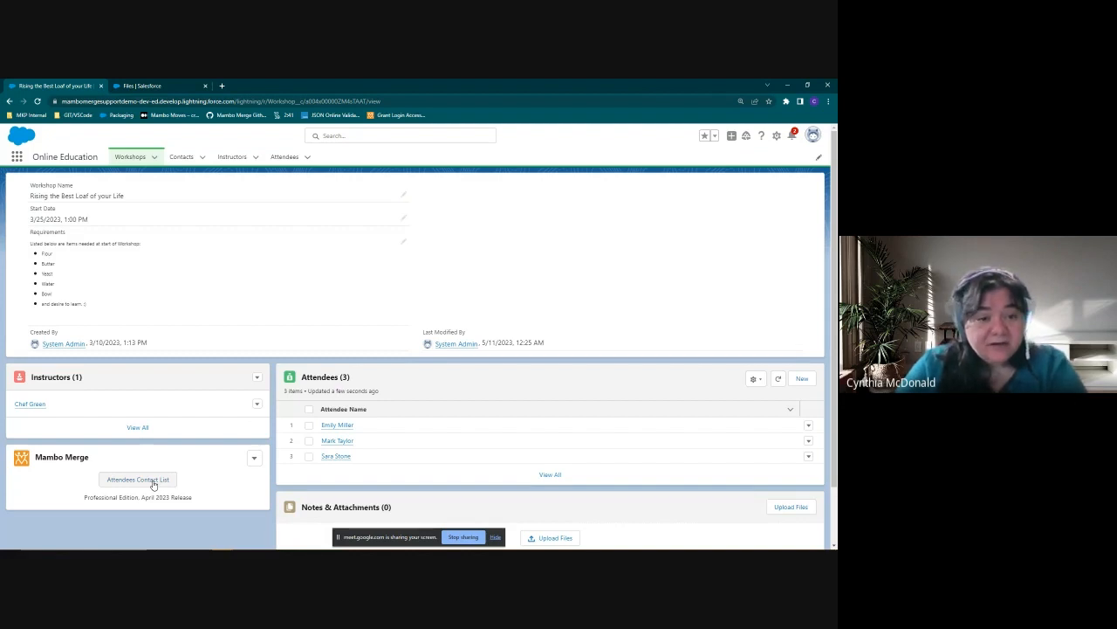
# Generate the Attendees Contact List for the workshop and open the downloaded document in Word, placed beside the record
pyautogui.click(137, 479)
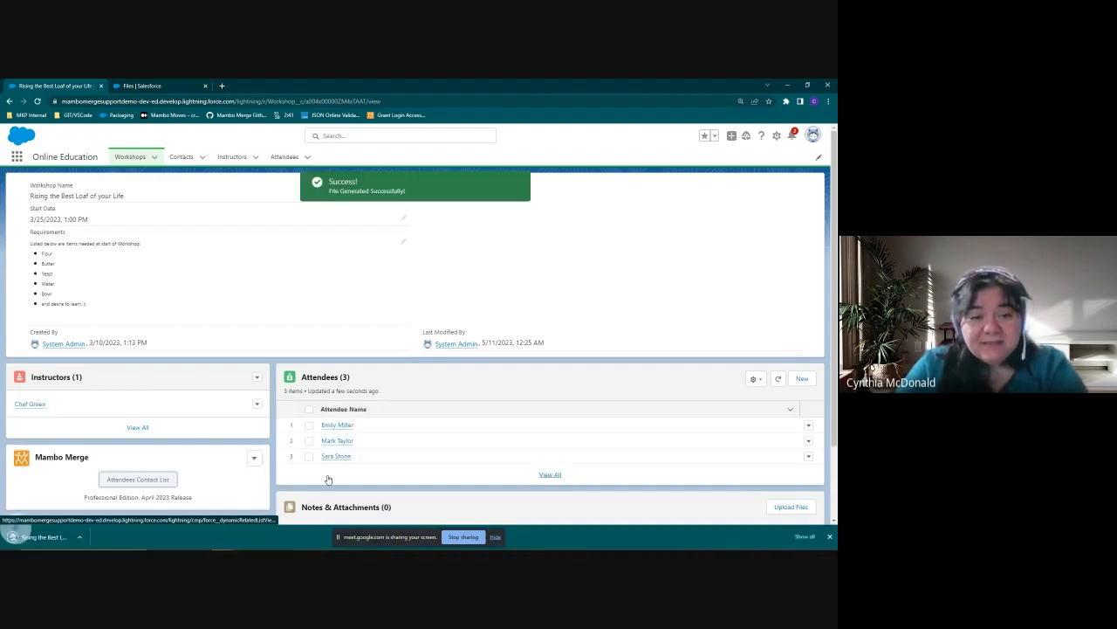
pyautogui.click(49, 538)
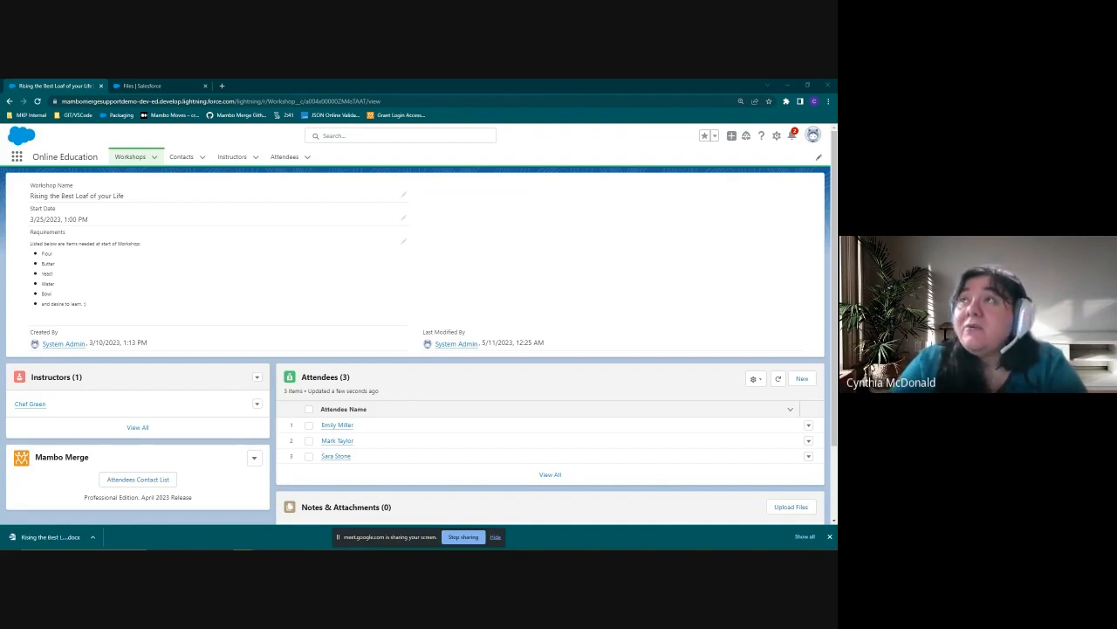
pyautogui.moveTo(655, 79); pyautogui.dragTo(339, 94)
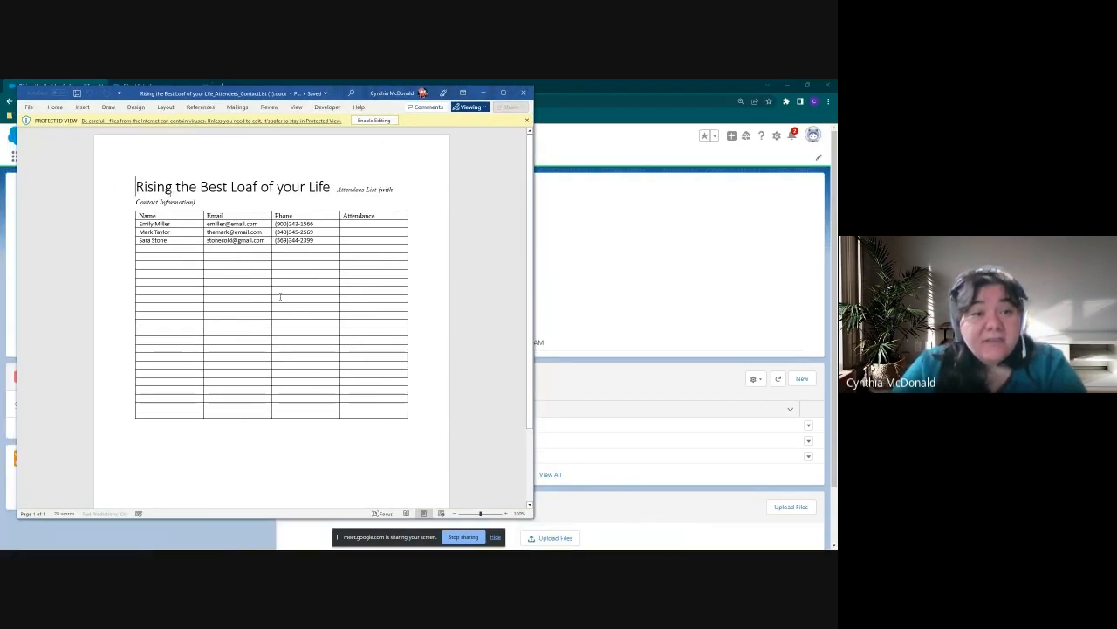
pyautogui.moveTo(340, 94); pyautogui.dragTo(572, 104)
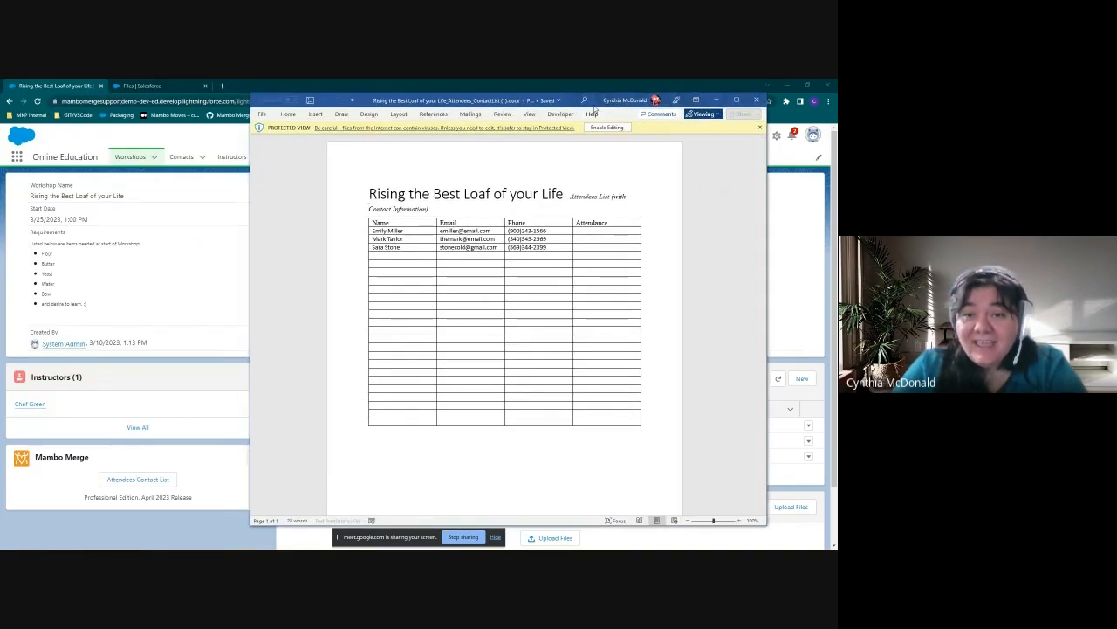
pyautogui.moveTo(594, 110); pyautogui.dragTo(694, 123)
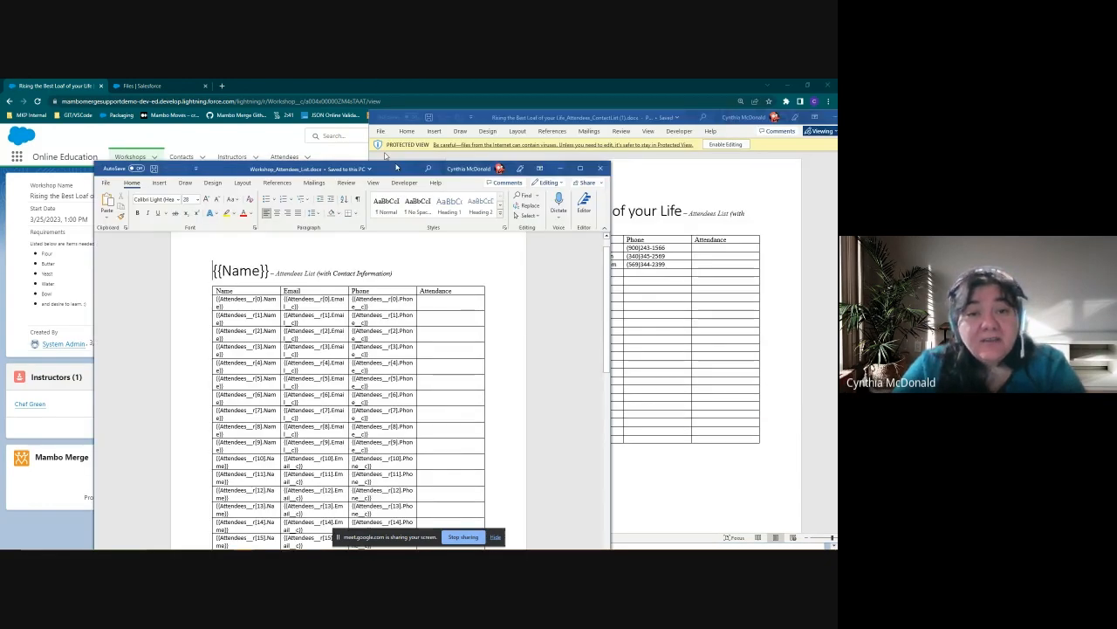
# Compare the merge fields in the Workshop_Attendees_List template with the generated contact list, and put both Word documents away
pyautogui.moveTo(397, 168); pyautogui.dragTo(246, 113)
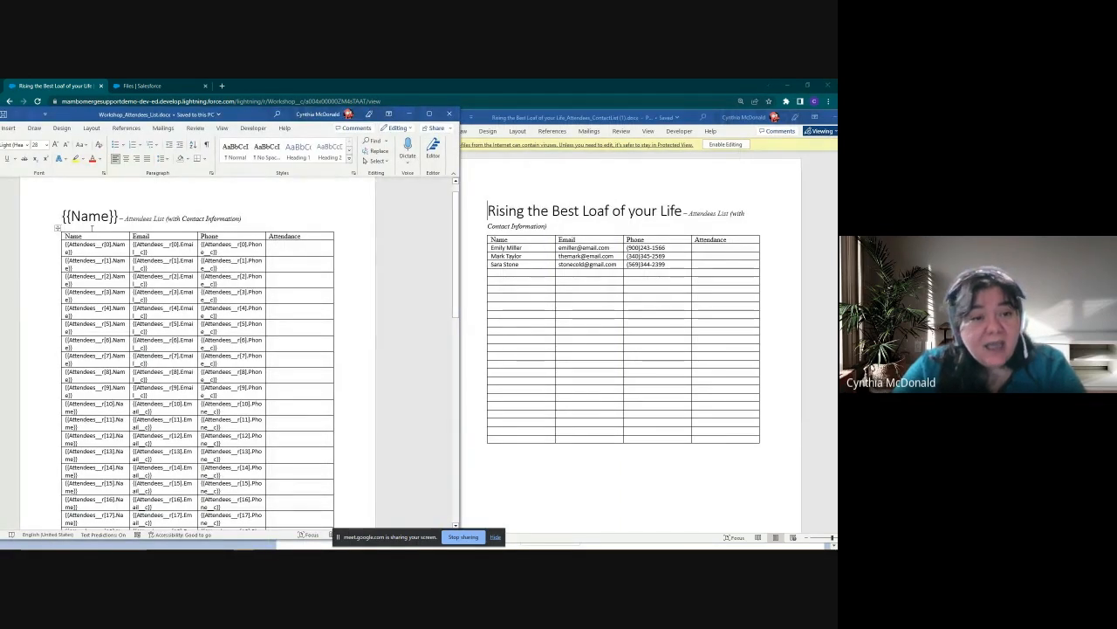
pyautogui.scroll(-5, 122, 471)
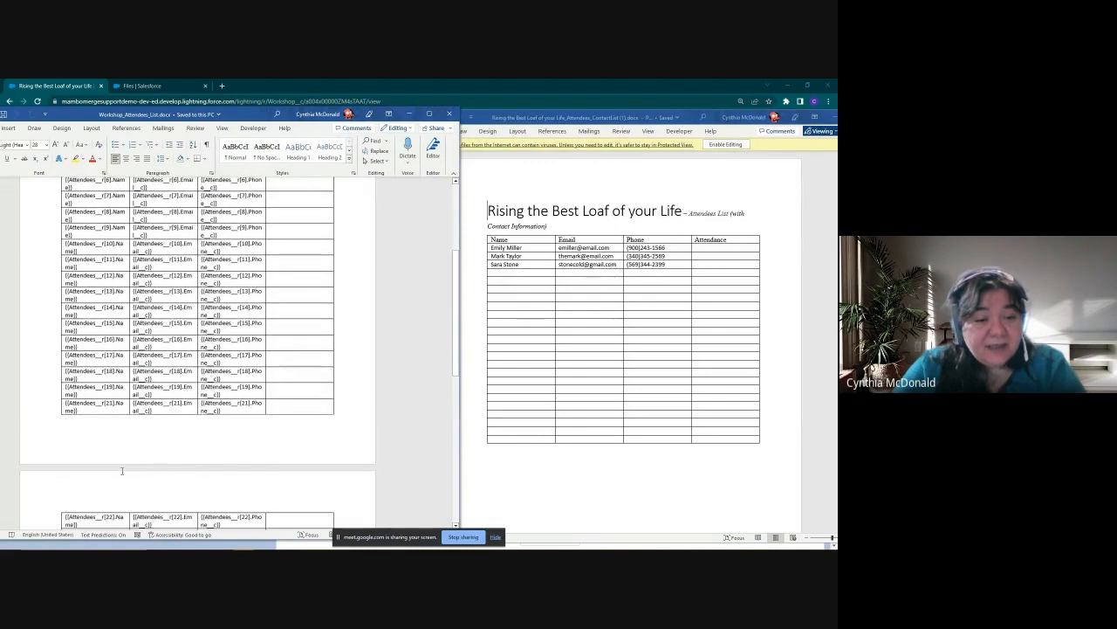
pyautogui.scroll(-3, 122, 472)
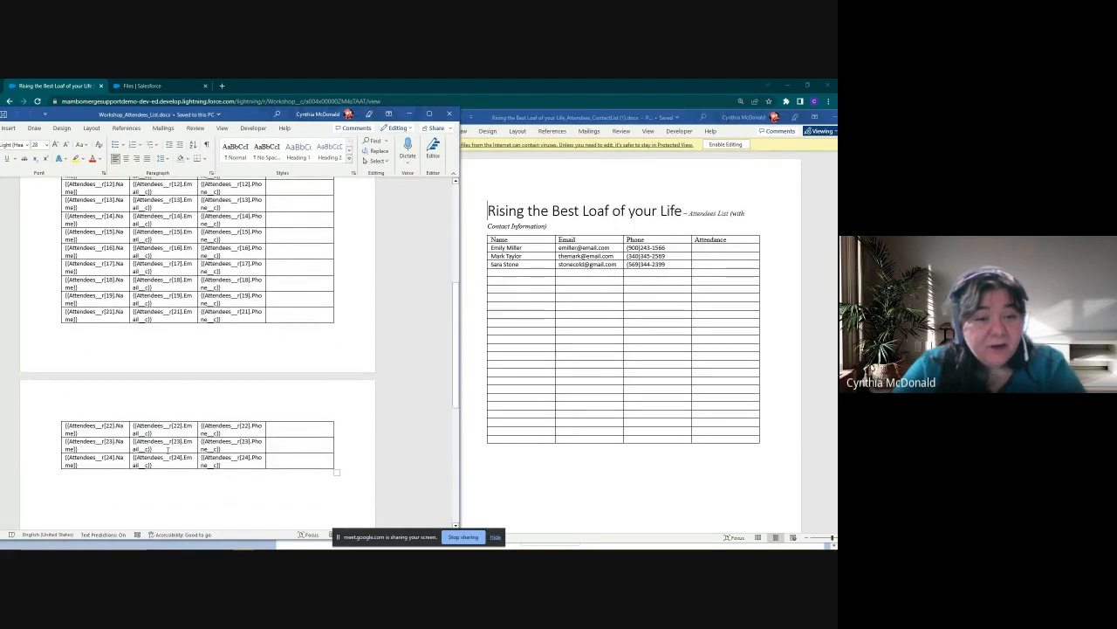
pyautogui.scroll(3, 168, 449)
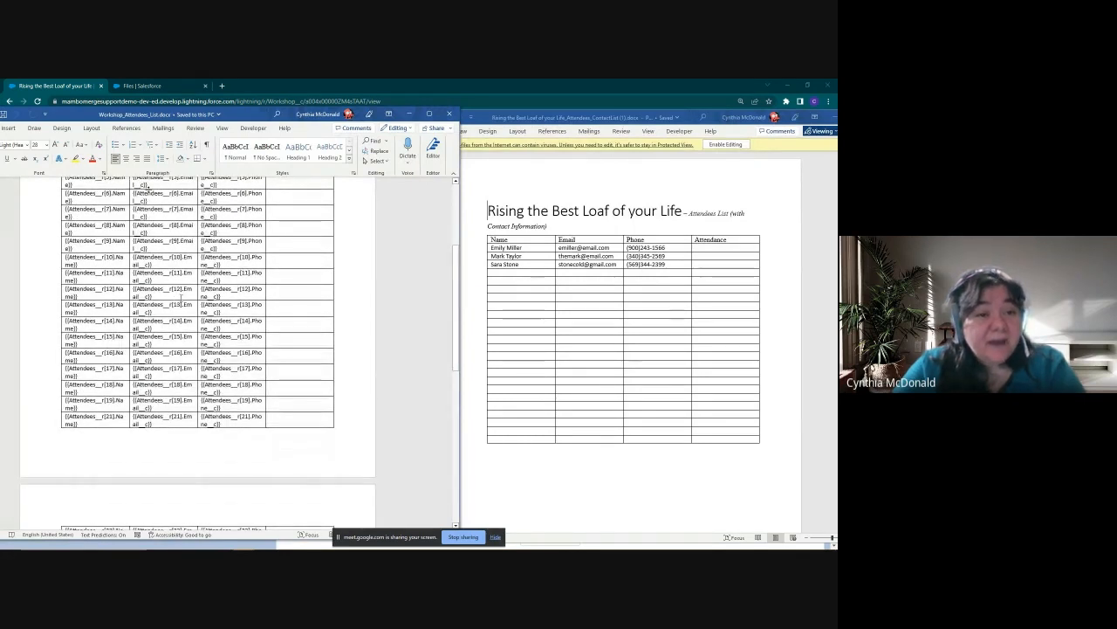
pyautogui.scroll(3, 183, 299)
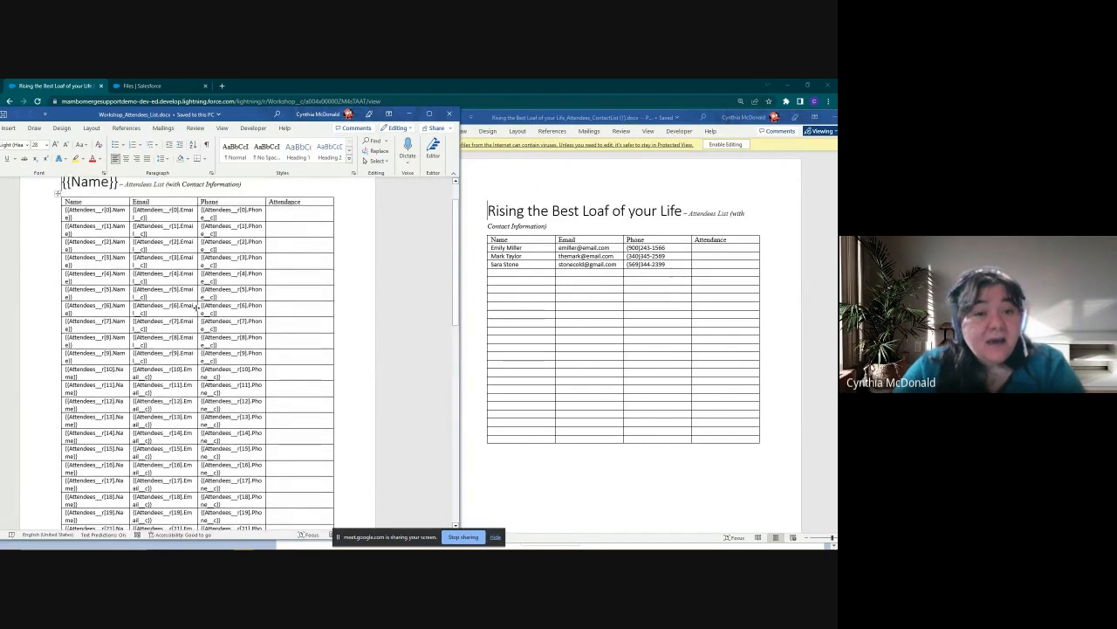
pyautogui.scroll(1, 196, 307)
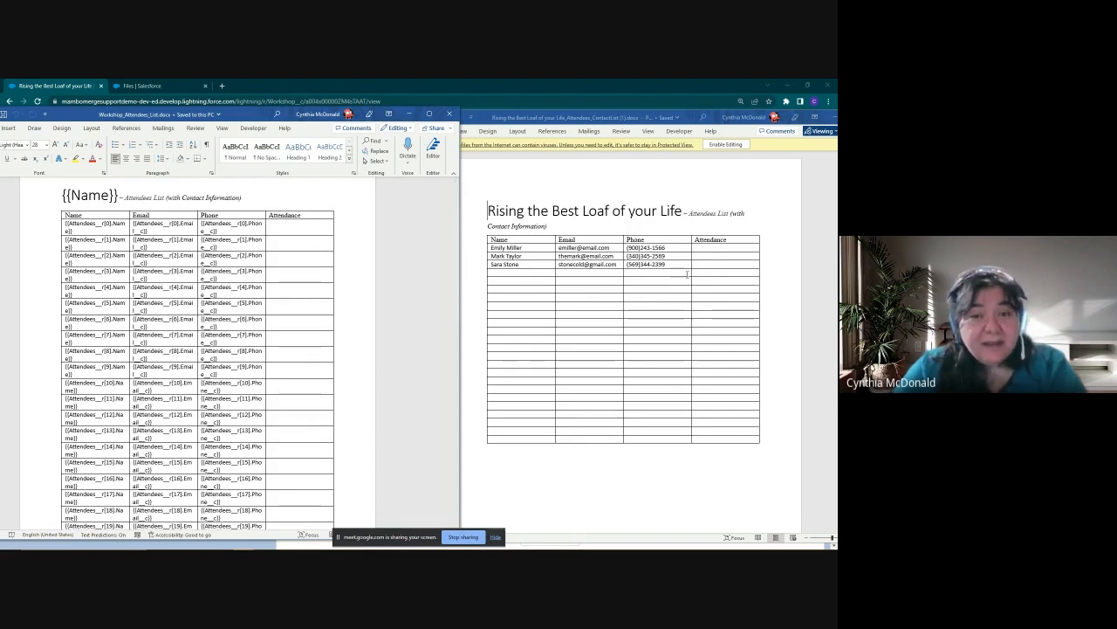
pyautogui.click(409, 114)
pyautogui.click(830, 120)
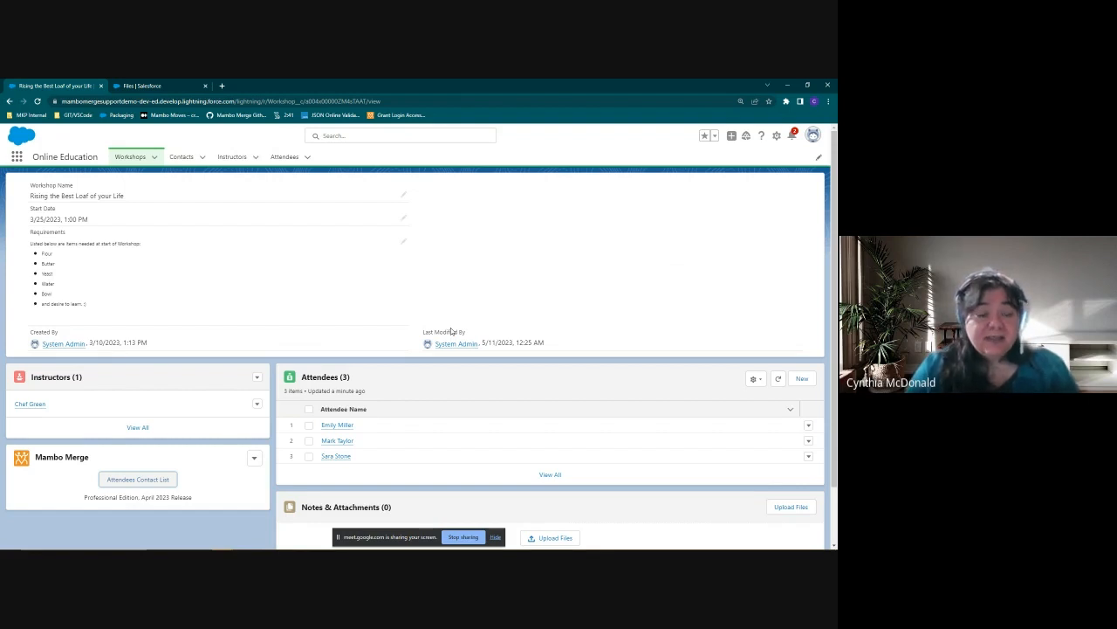
# Open the How to Train your Komodo Dragon workshop and bring up its Mambo Merge setup
pyautogui.click(129, 158)
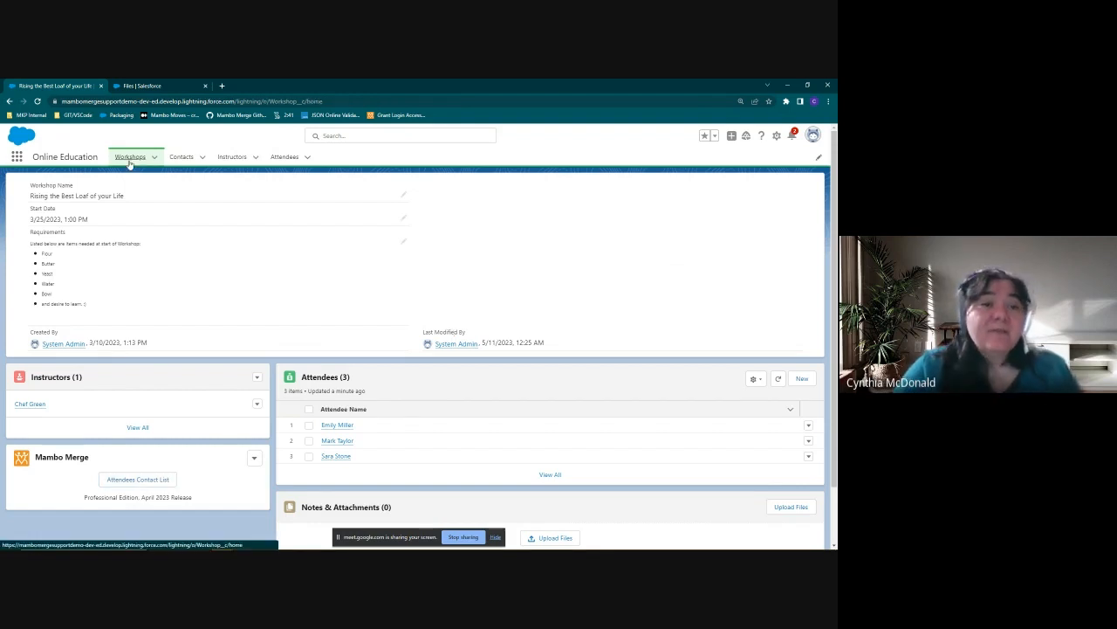
pyautogui.click(108, 194)
pyautogui.click(51, 259)
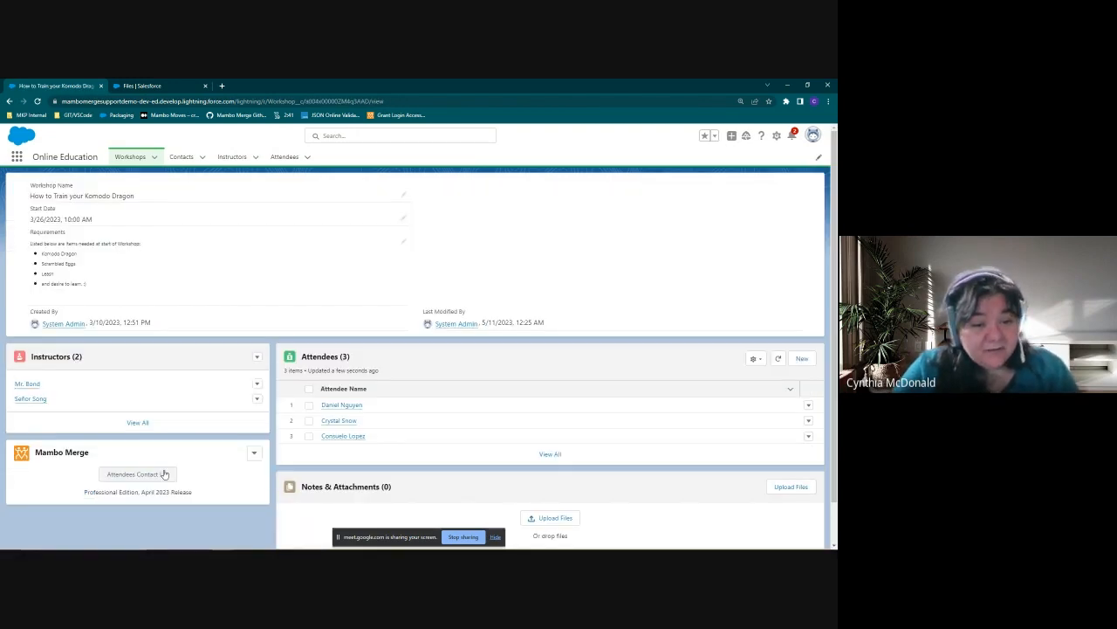
pyautogui.click(254, 452)
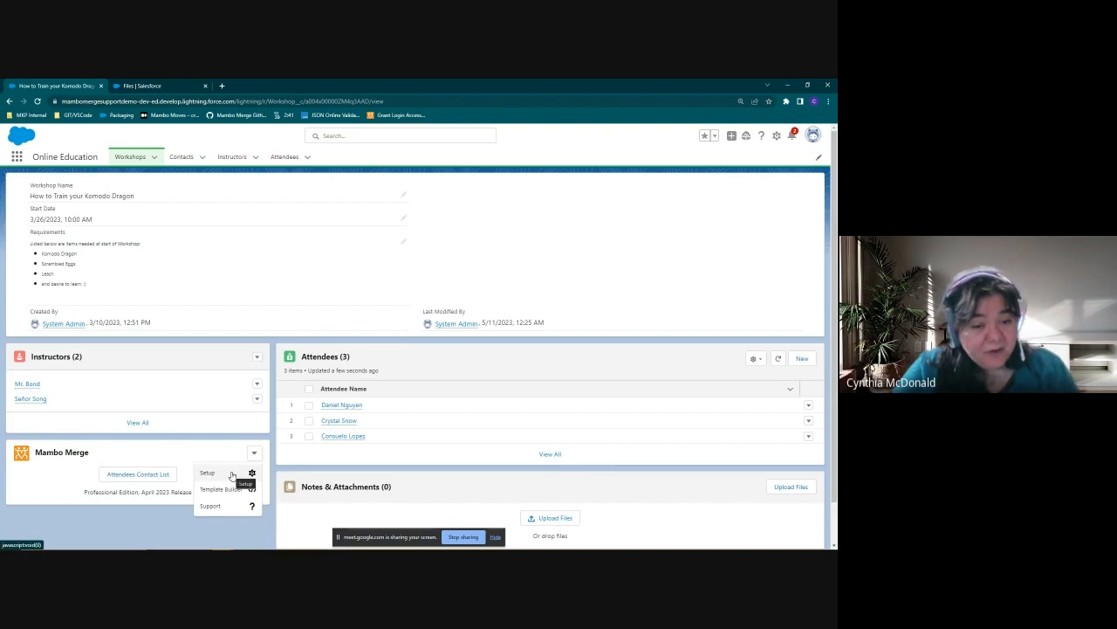
pyautogui.click(231, 473)
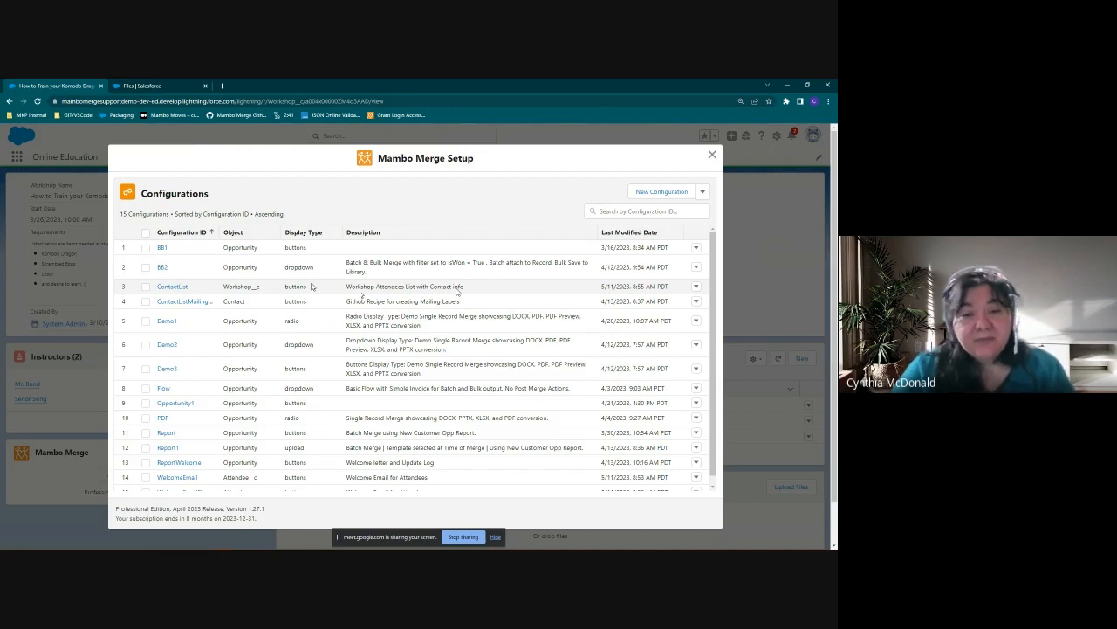
# Clone the ContactList configuration and open ContactList-copy for editing
pyautogui.click(697, 287)
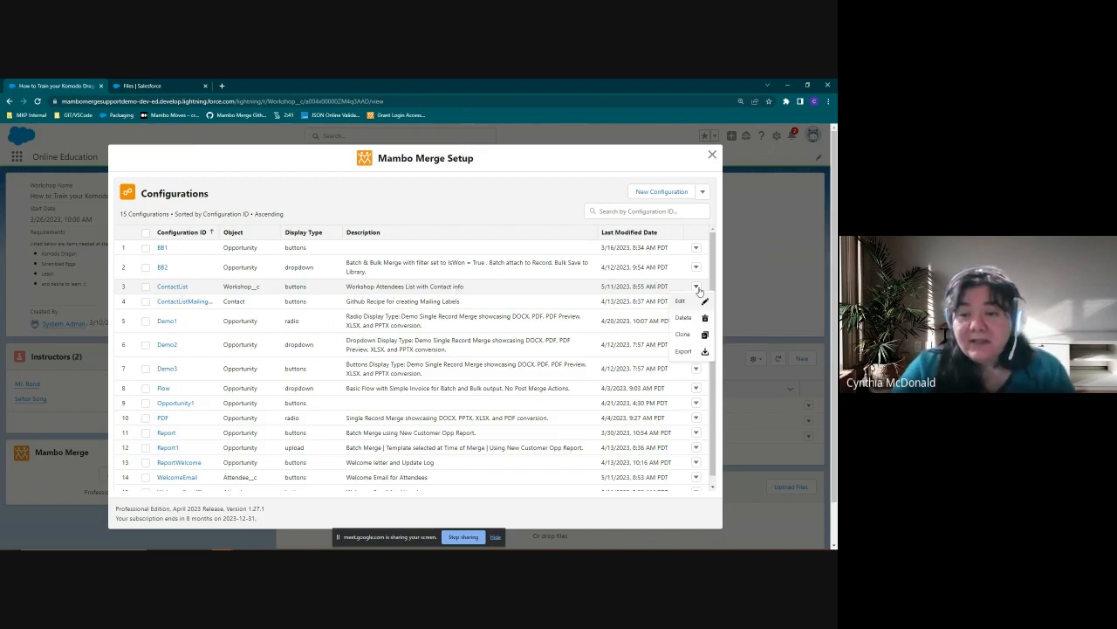
pyautogui.click(683, 336)
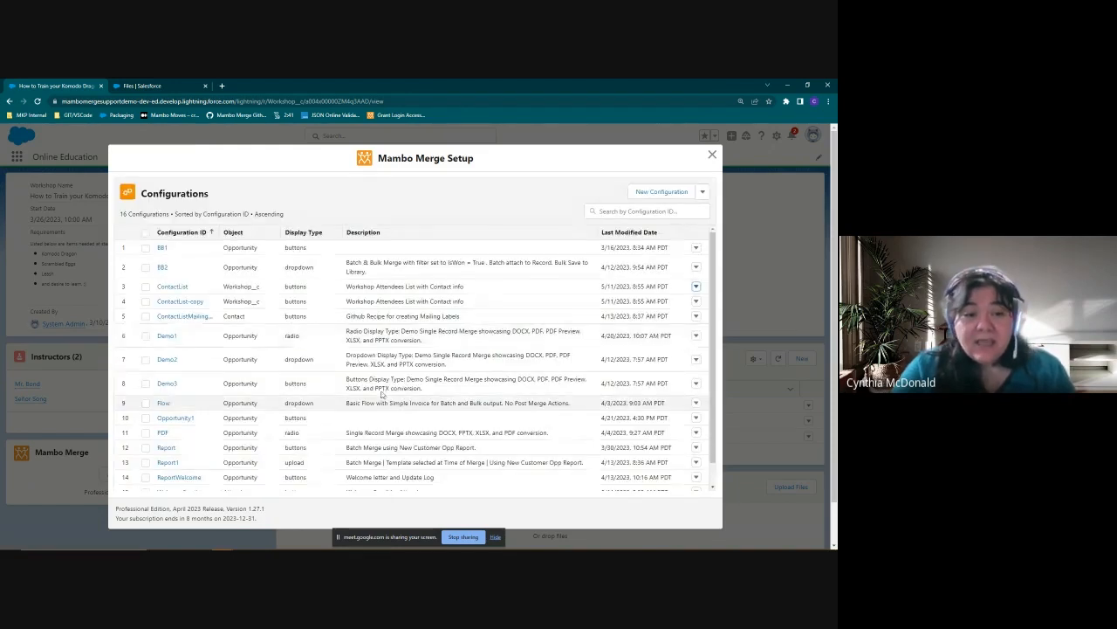
pyautogui.click(197, 304)
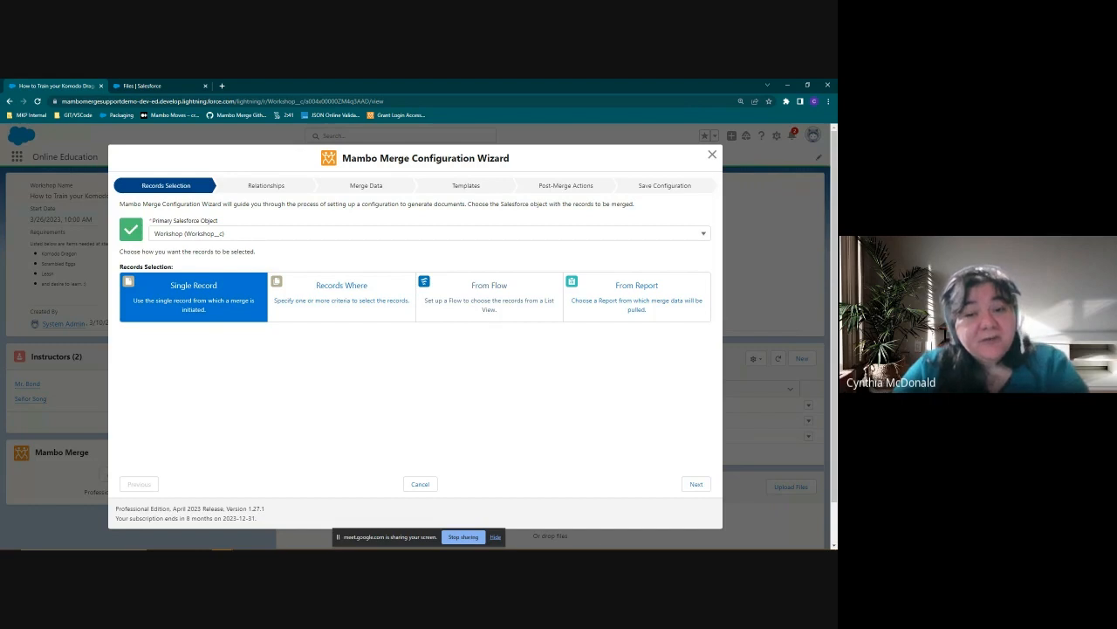
# Set the records selection to From Flow and keep the existing Attendees__r and Instructors__r relationships
pyautogui.click(491, 318)
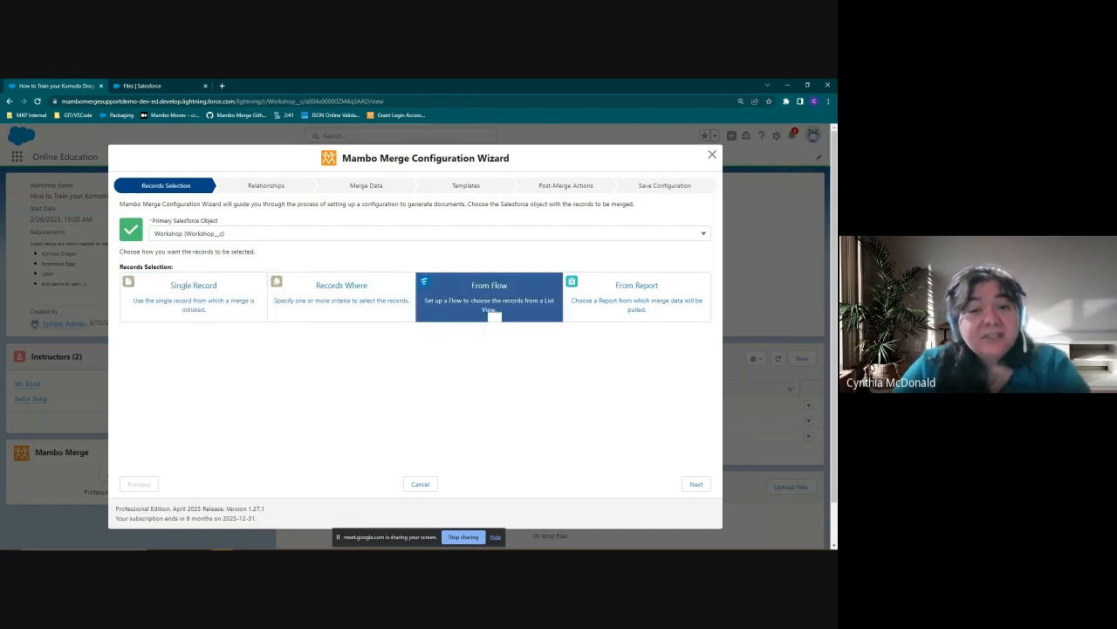
pyautogui.click(697, 485)
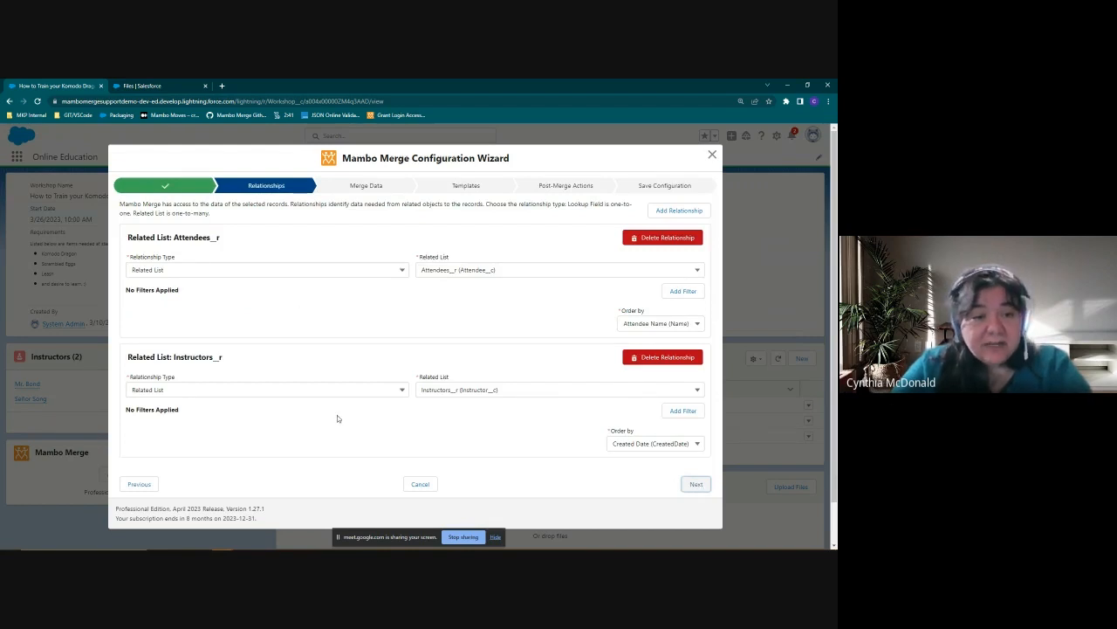
pyautogui.click(697, 488)
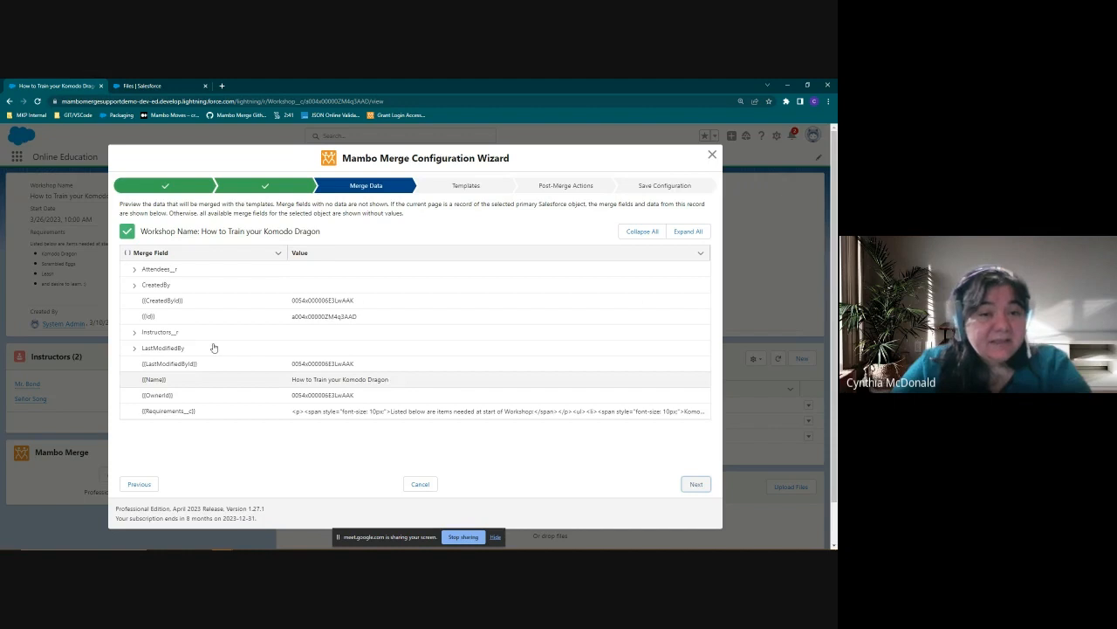
# Examine the merge fields of the first two Attendees__r records in the merge data preview
pyautogui.click(135, 268)
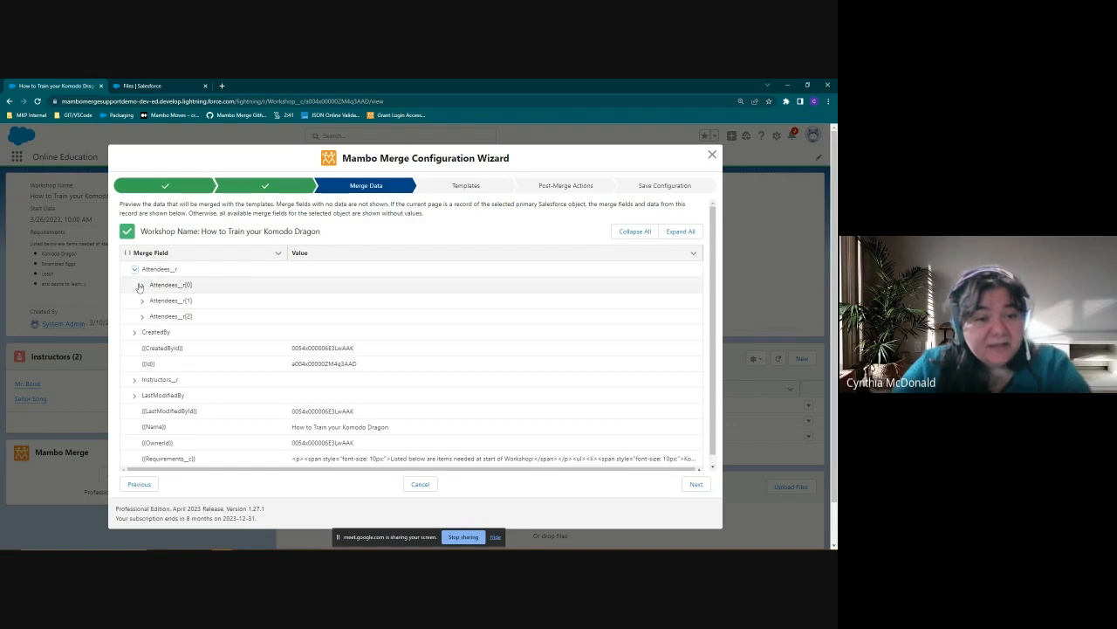
pyautogui.click(140, 286)
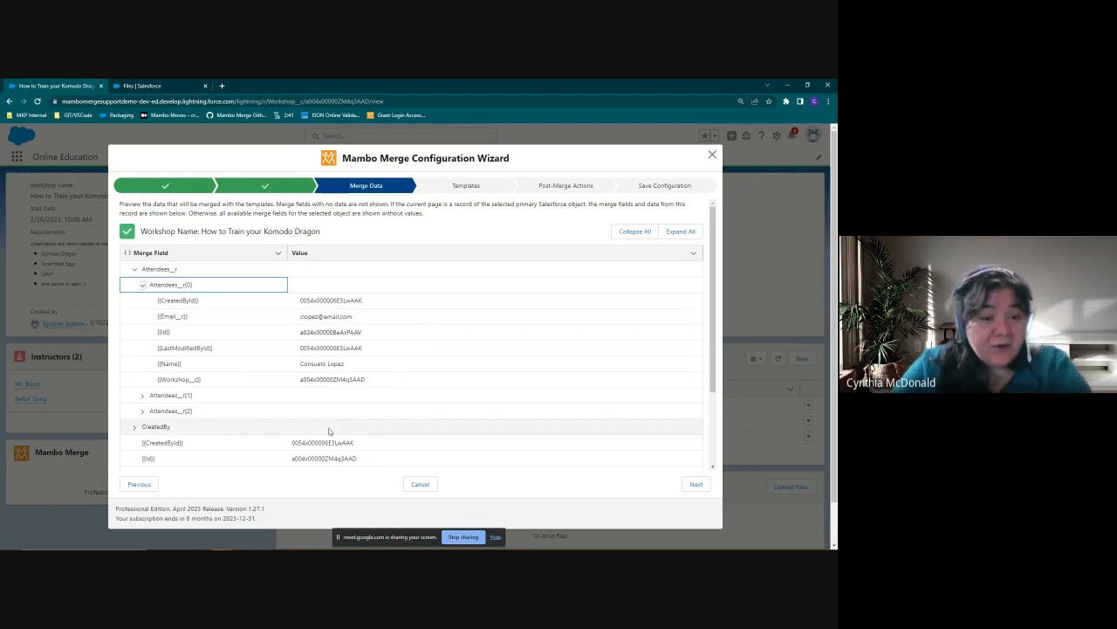
pyautogui.click(142, 395)
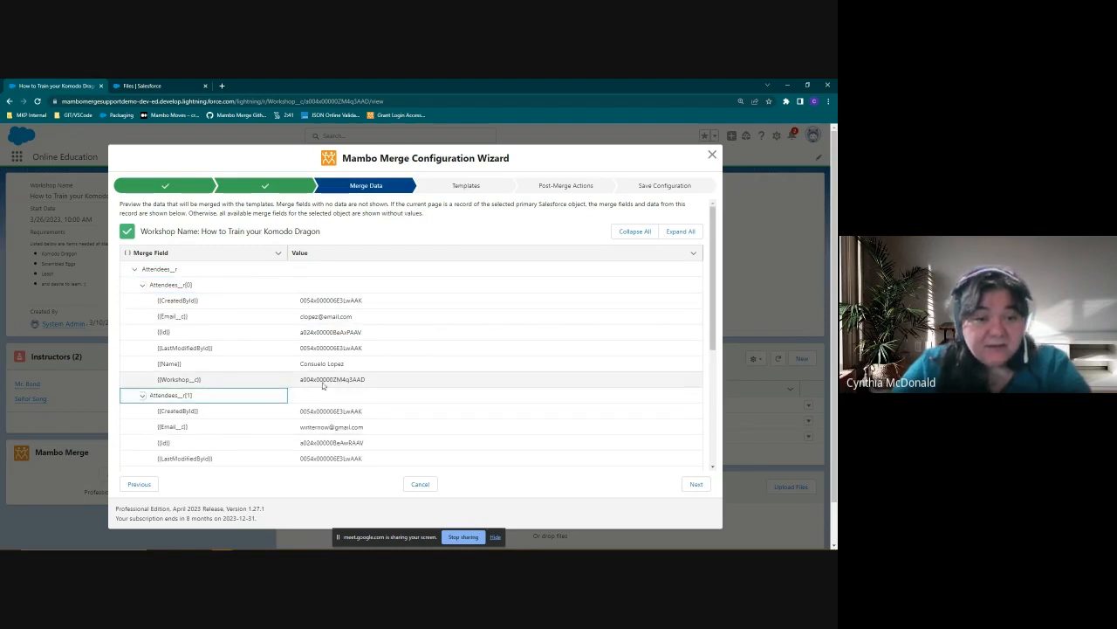
# Set the Attendees Contact List template to produce a single document for all records
pyautogui.click(696, 485)
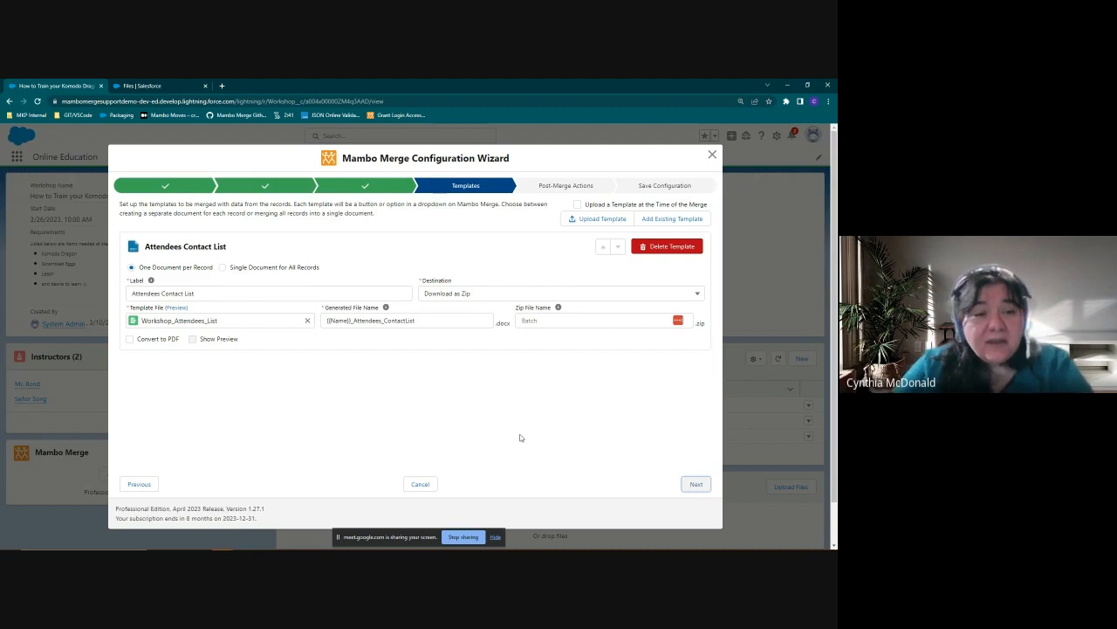
pyautogui.click(223, 270)
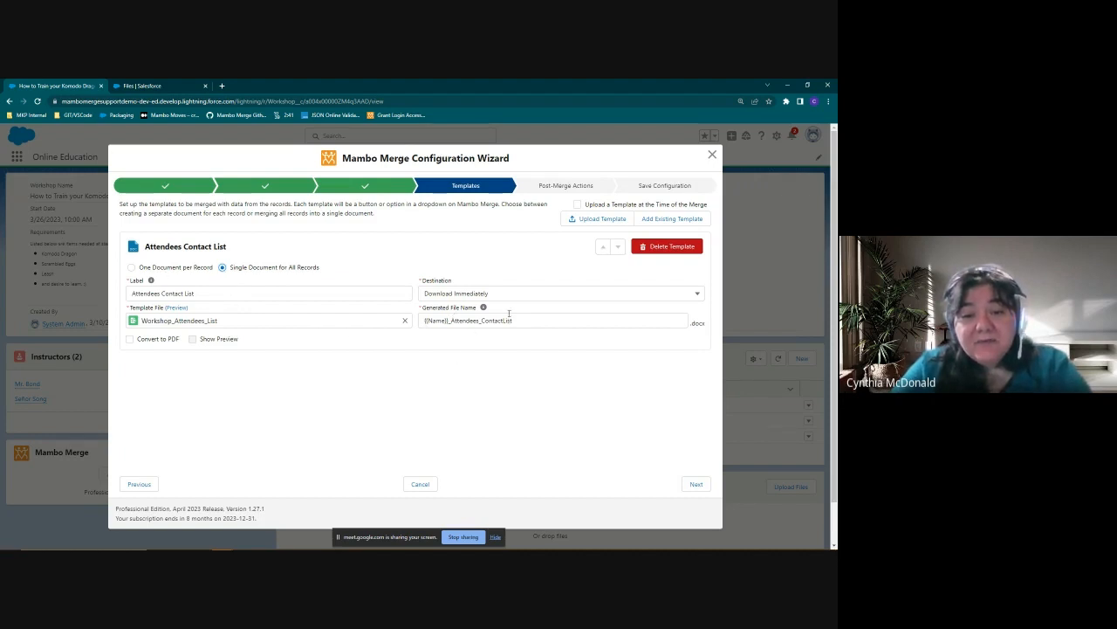
# Change the generated file name to Attendees_ContactList_ followed by the today merge field, removing the leading Name field
pyautogui.moveTo(482, 308)
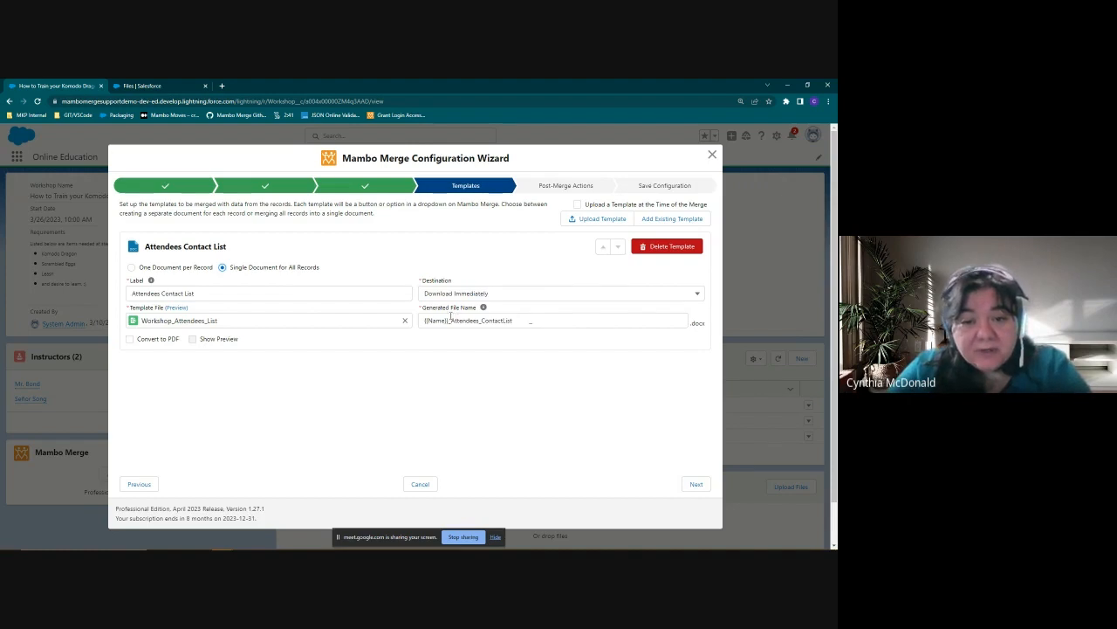
pyautogui.click(449, 320)
pyautogui.moveTo(449, 321); pyautogui.dragTo(420, 312)
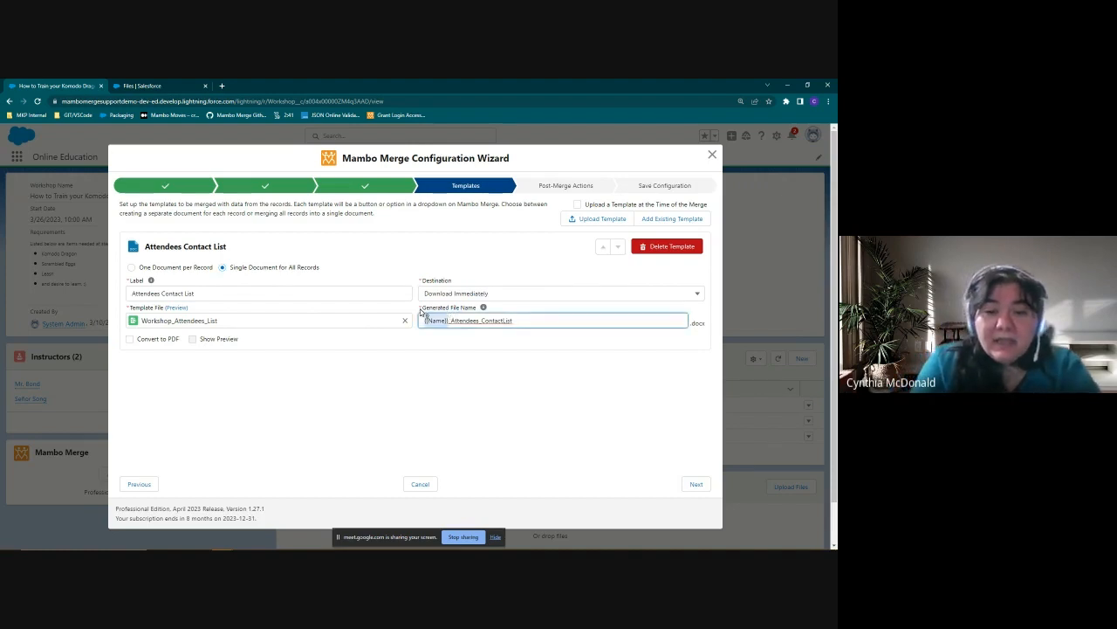
pyautogui.press('BackSpace')
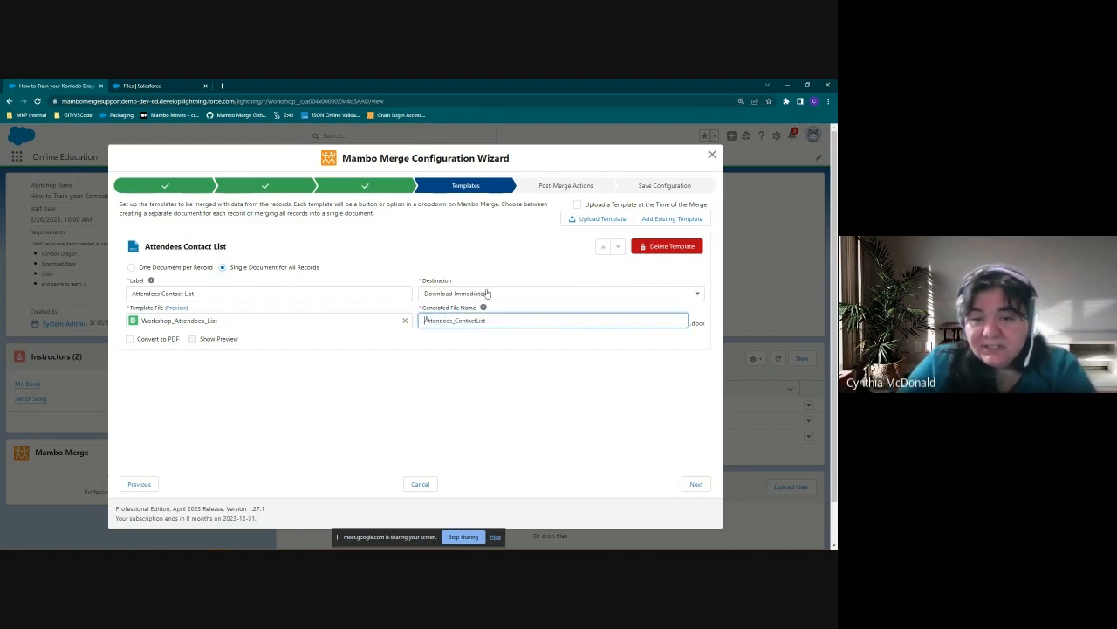
pyautogui.click(494, 322)
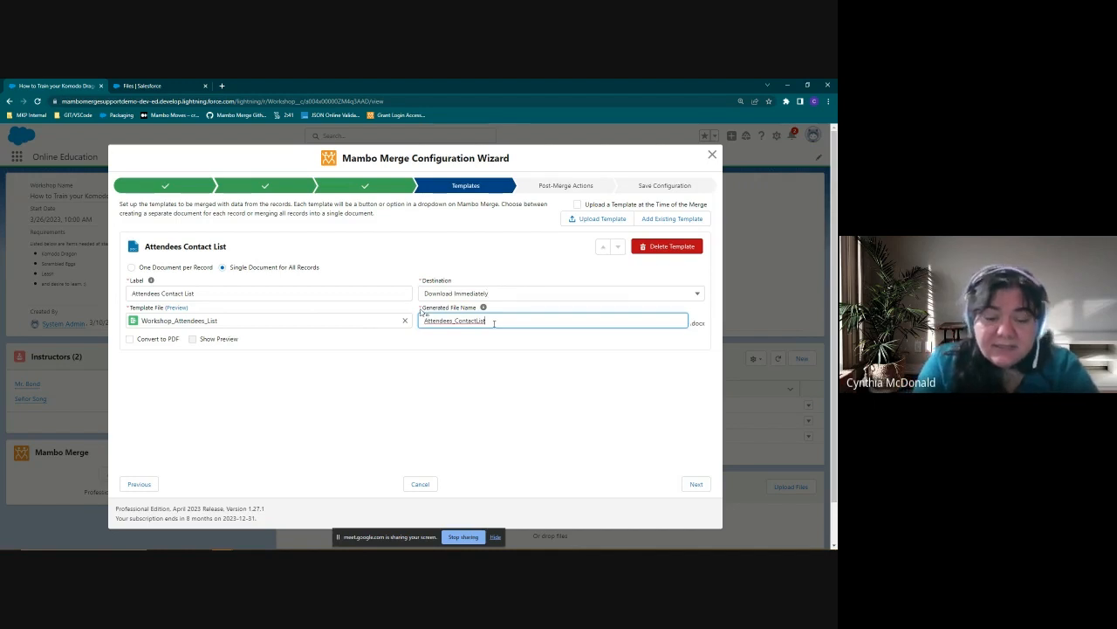
pyautogui.write('_')
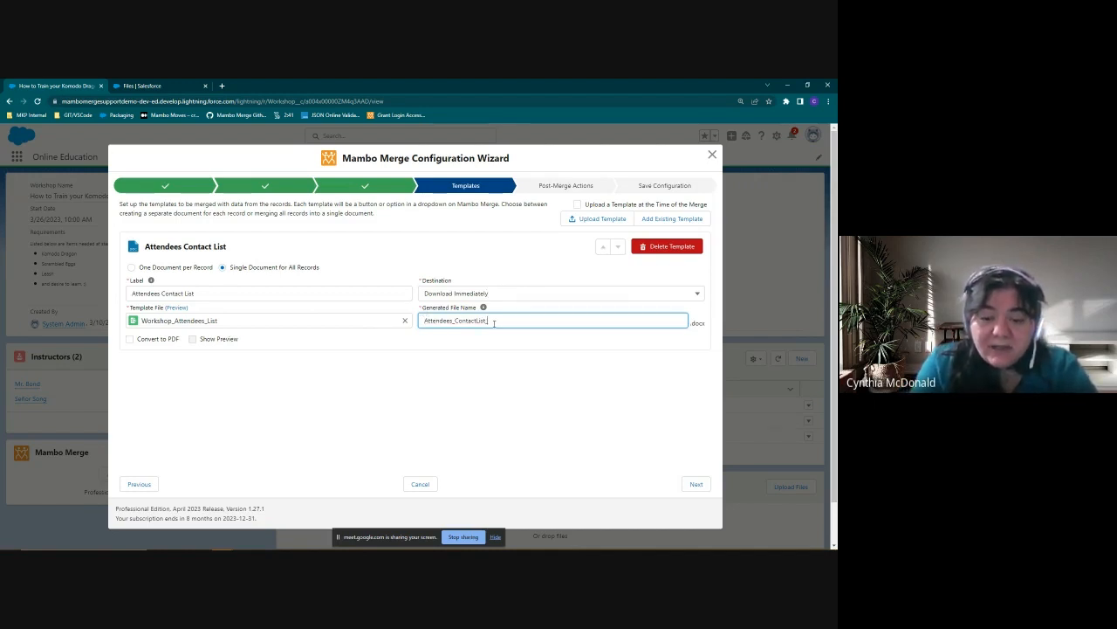
pyautogui.write('{!today}')
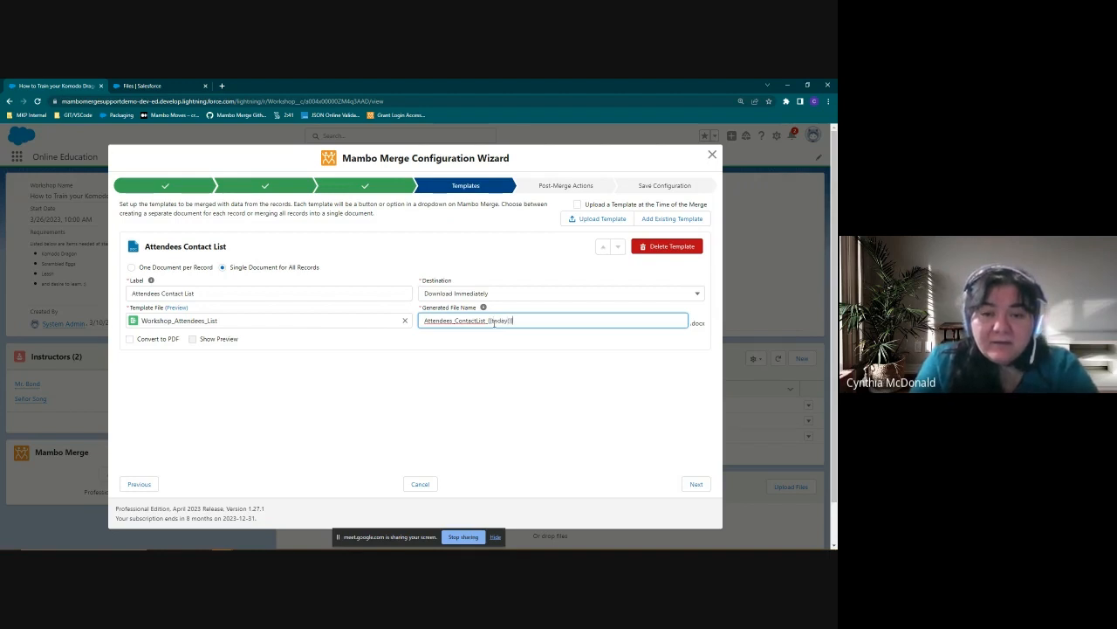
# Keep Download Immediately as the template's destination and continue to saving the configuration without adding post-merge actions
pyautogui.click(453, 295)
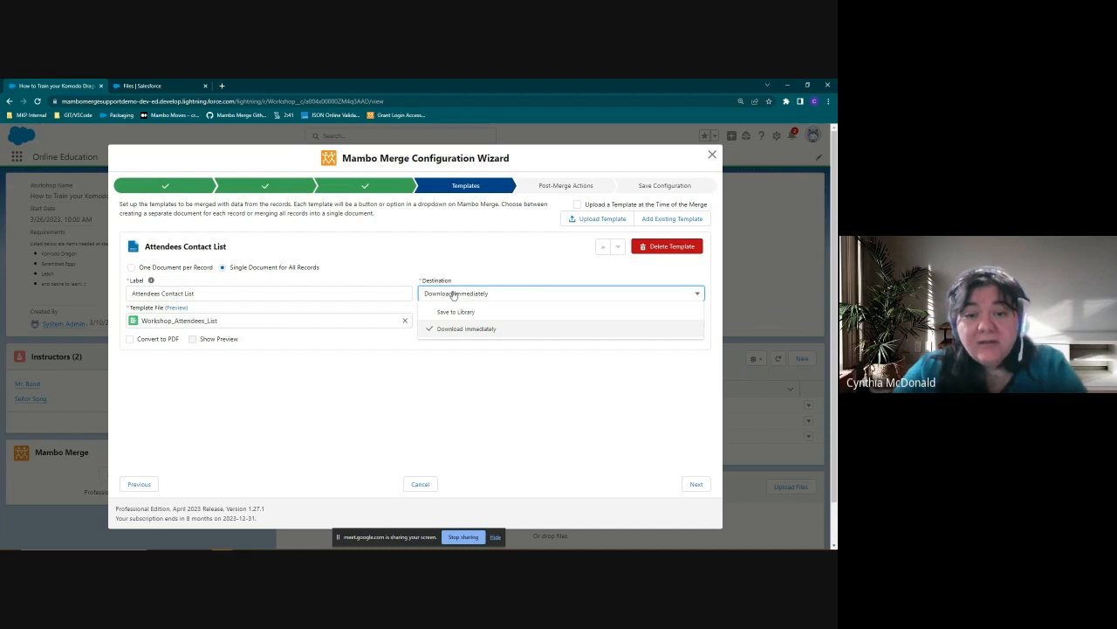
pyautogui.click(453, 295)
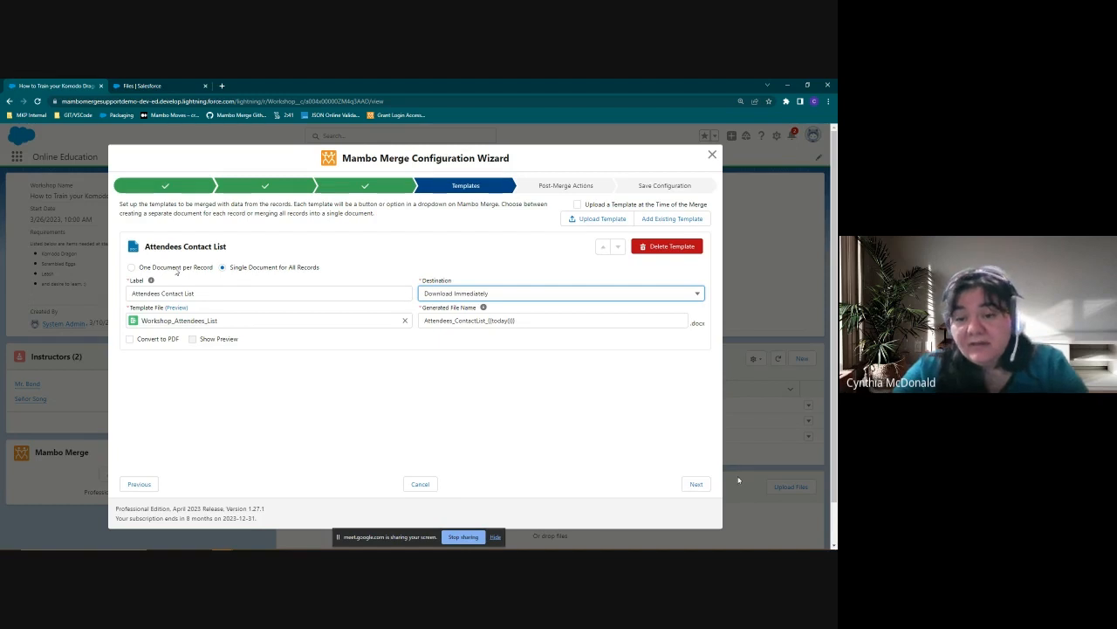
pyautogui.click(696, 485)
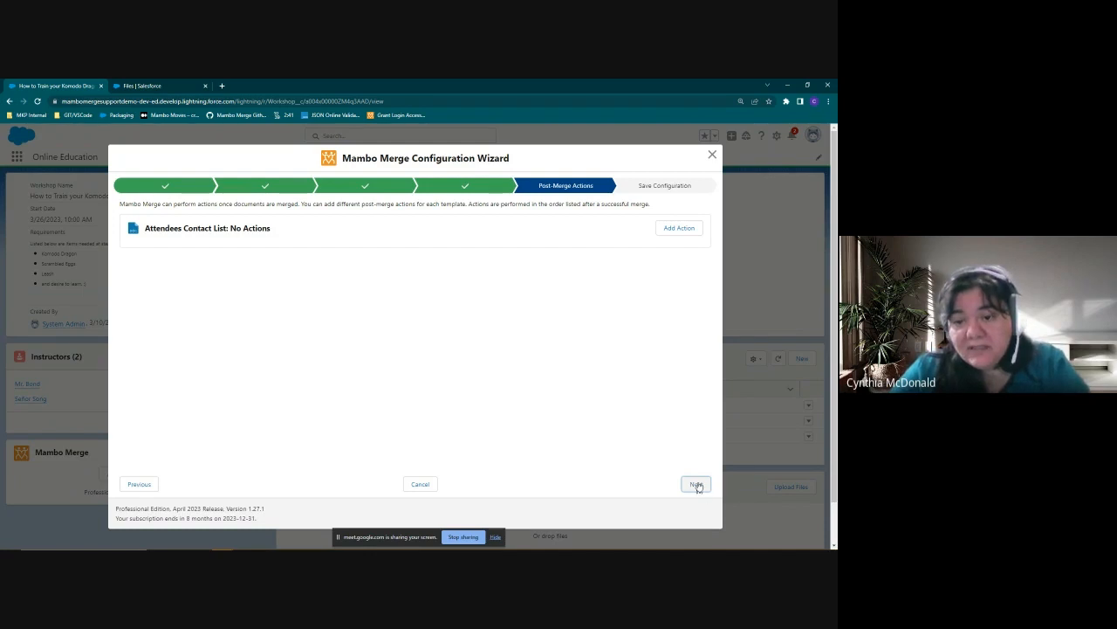
pyautogui.click(696, 485)
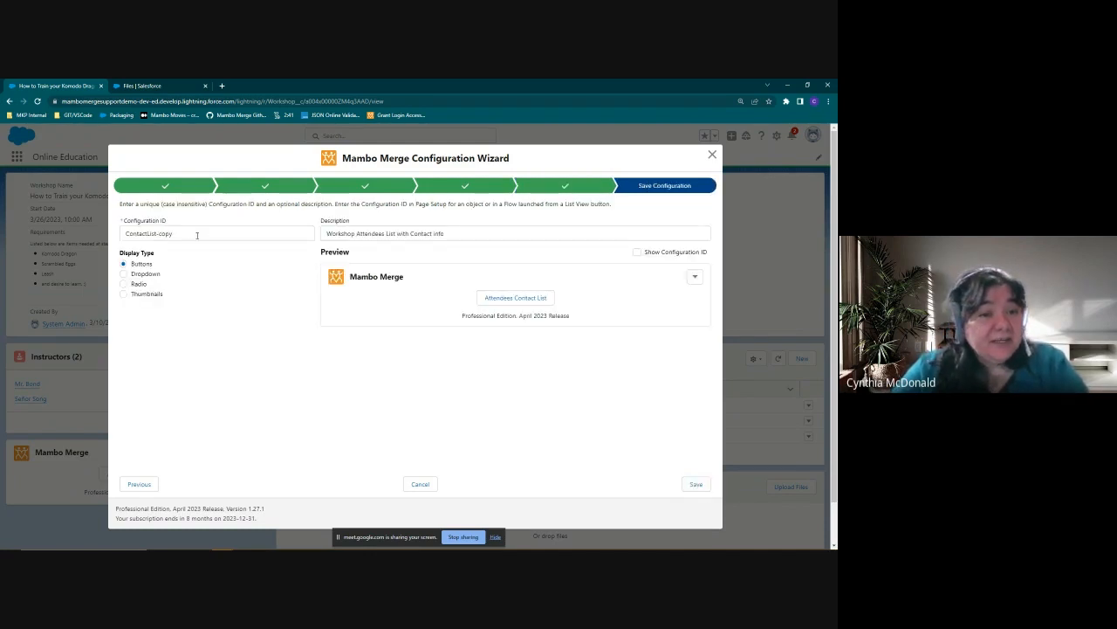
# Set the configuration ID to WorkshopFlow
pyautogui.moveTo(197, 236); pyautogui.dragTo(86, 244)
pyautogui.press('BackSpace')
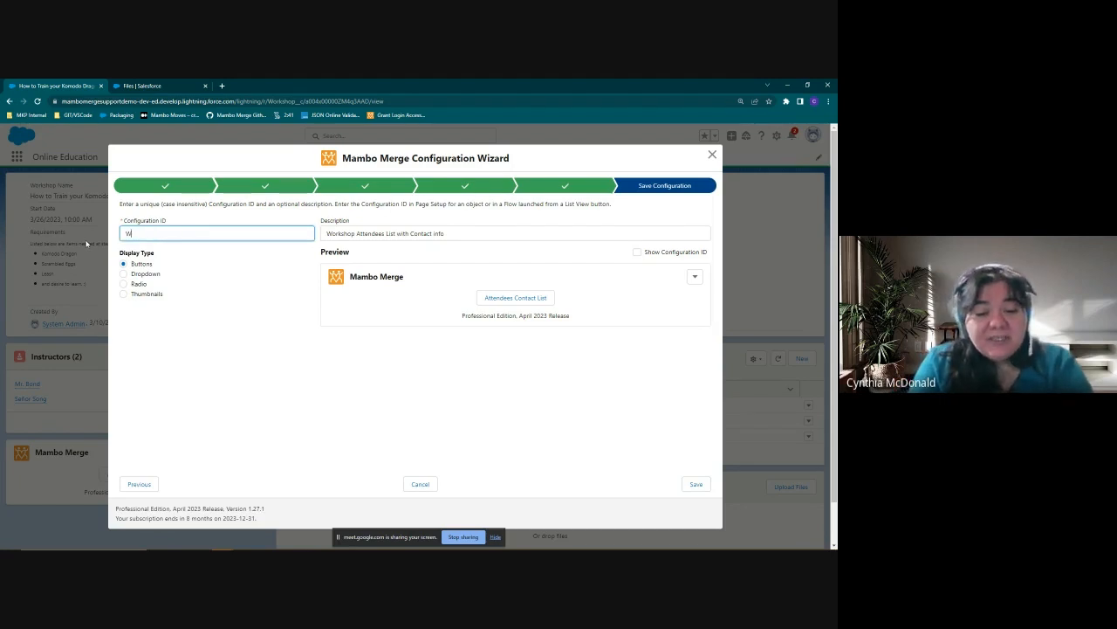
pyautogui.write('Workshop')
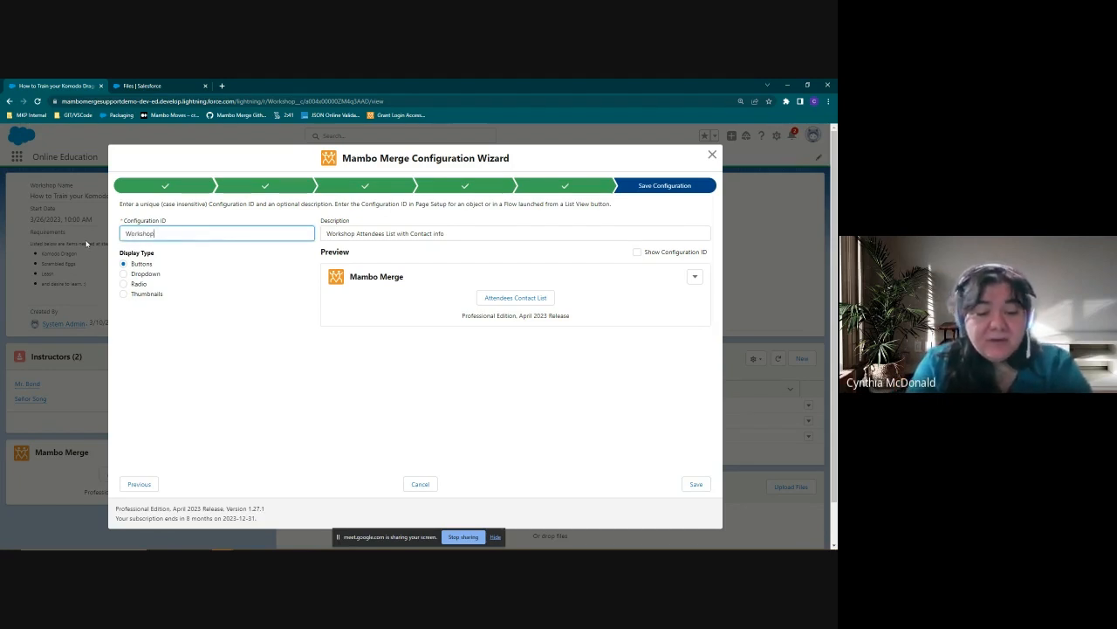
pyautogui.write('Flow')
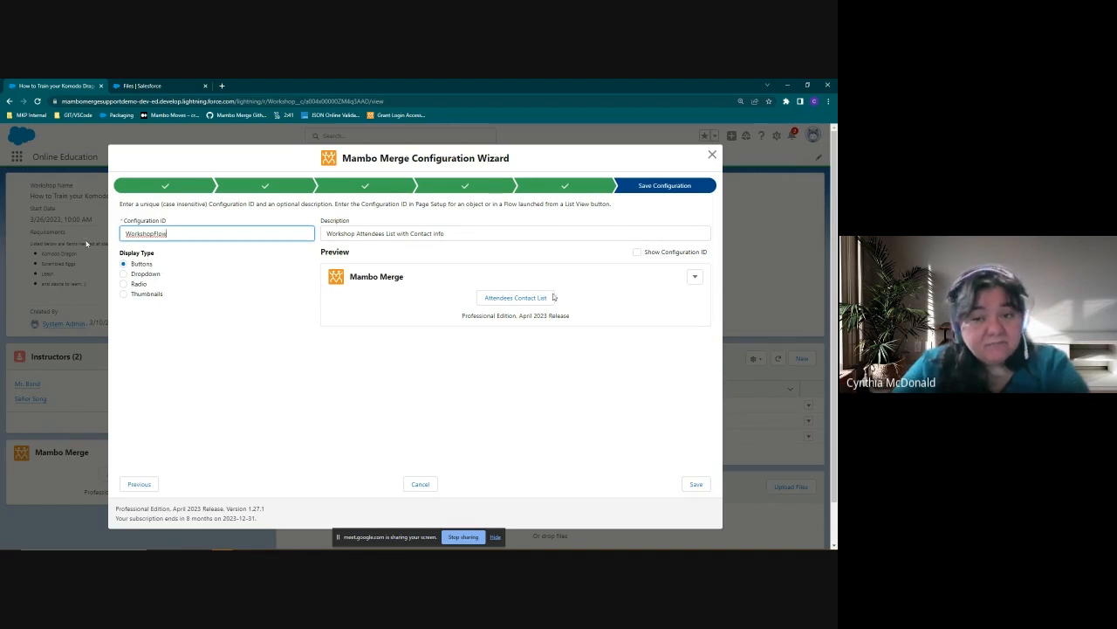
# Preview the Dropdown, Radio and Thumbnails display types and the configuration ID display, restoring Buttons with the ID hidden
pyautogui.click(125, 274)
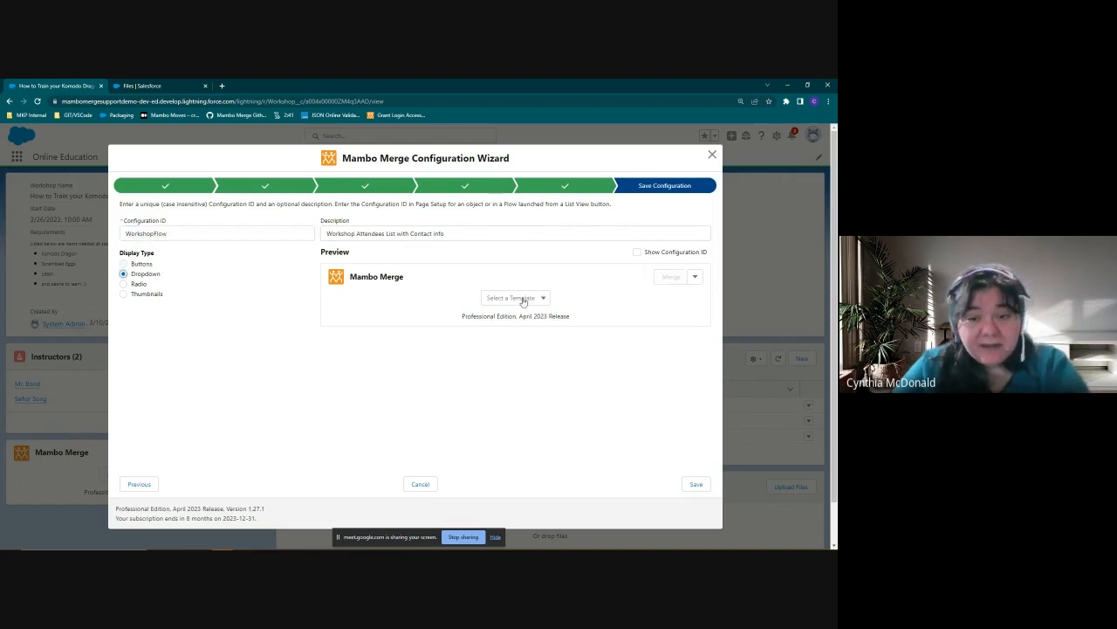
pyautogui.click(520, 298)
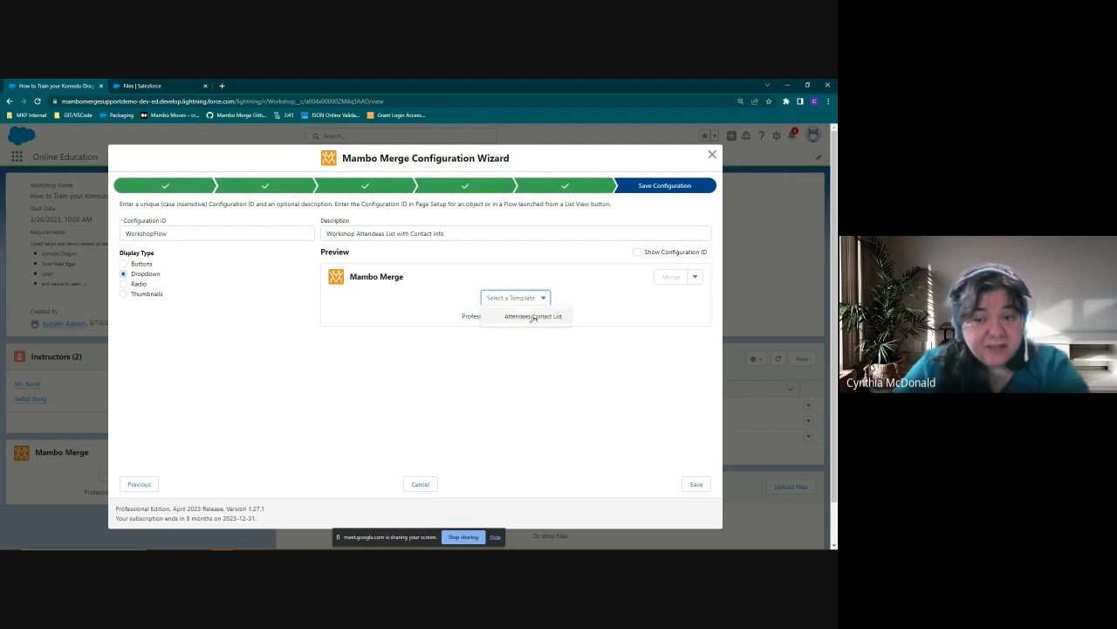
pyautogui.click(533, 316)
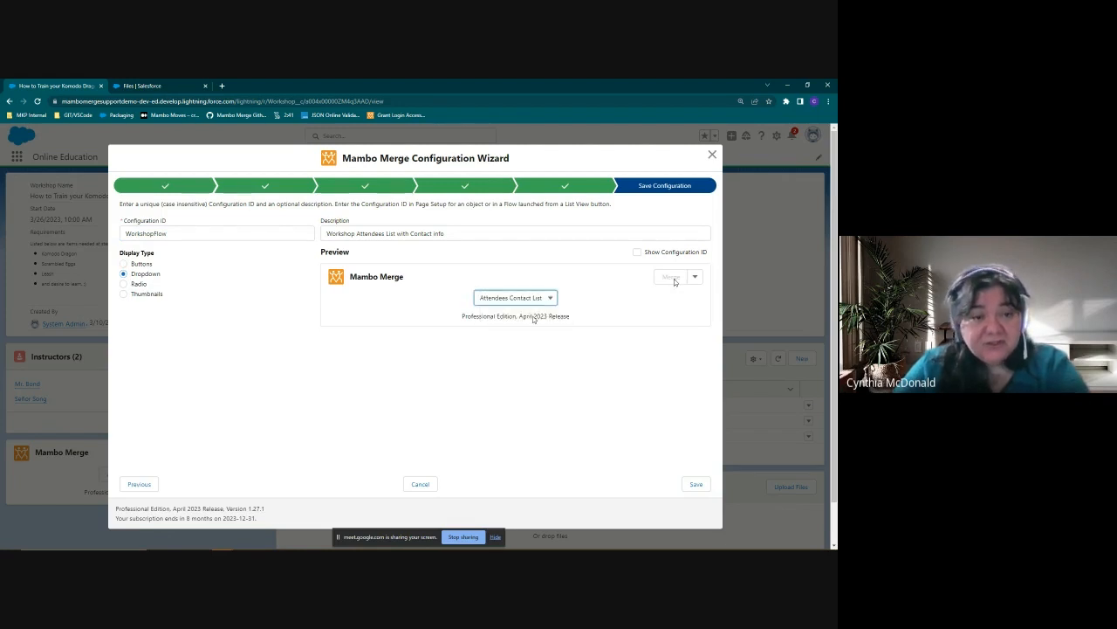
pyautogui.click(122, 283)
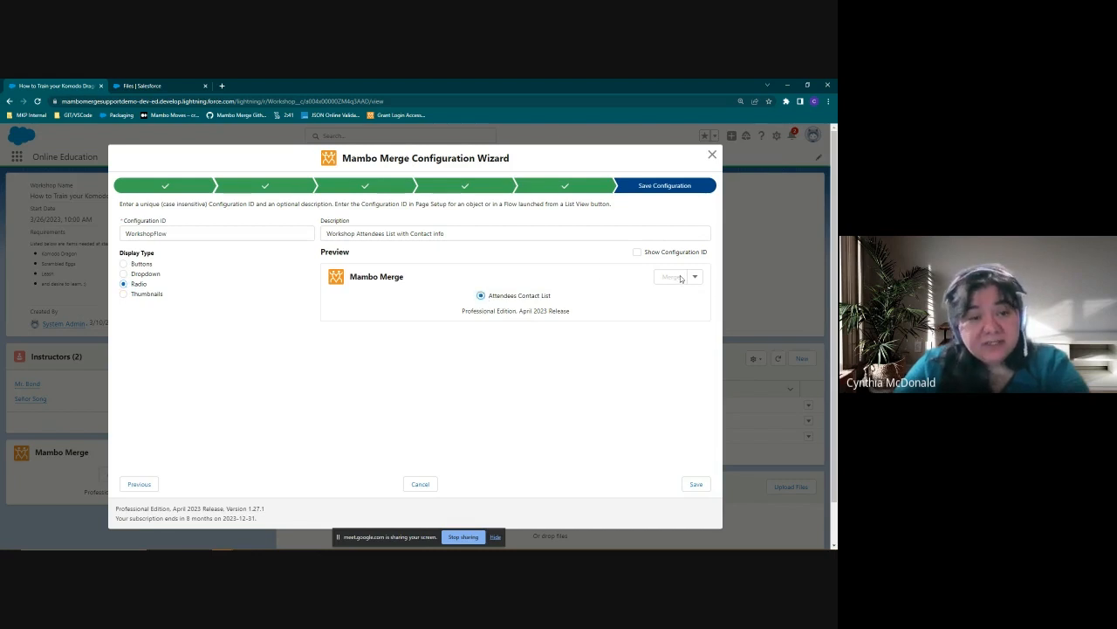
pyautogui.click(124, 294)
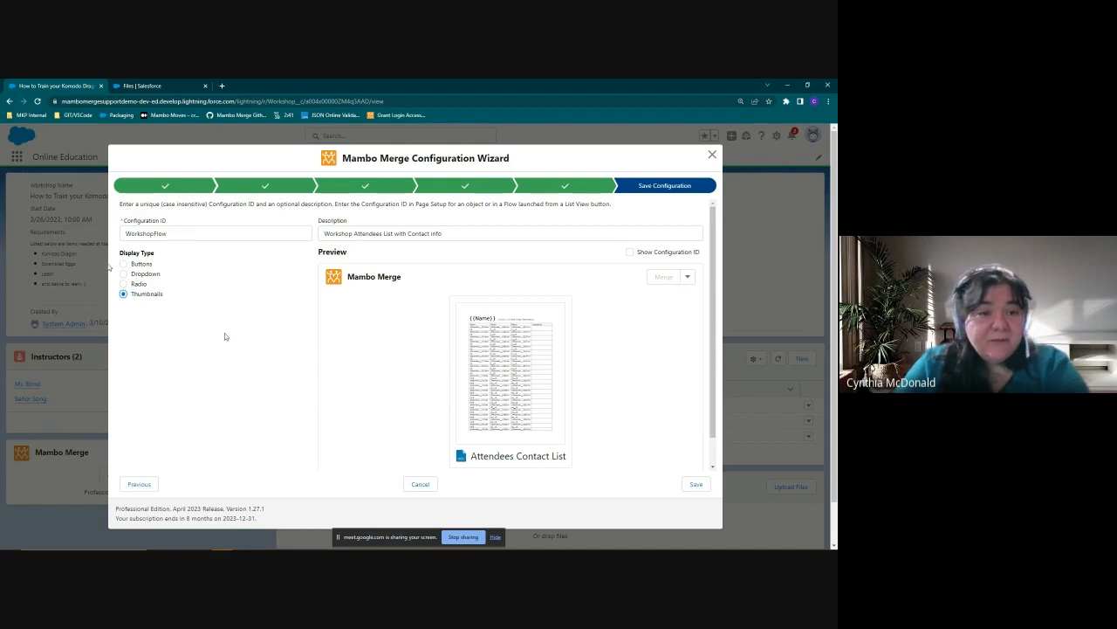
pyautogui.click(123, 264)
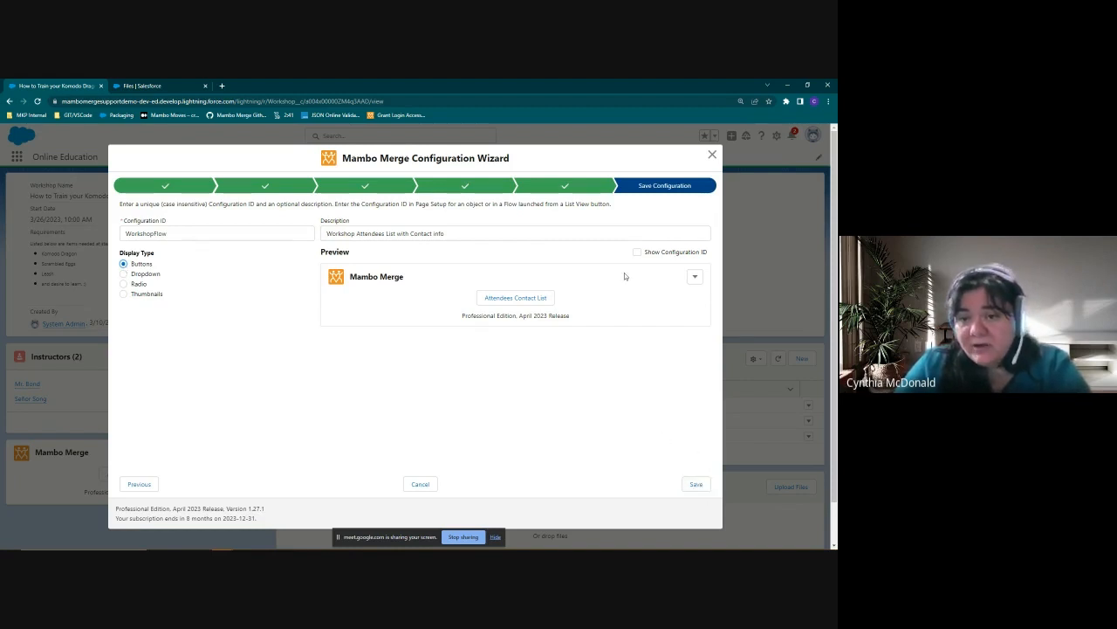
pyautogui.click(637, 253)
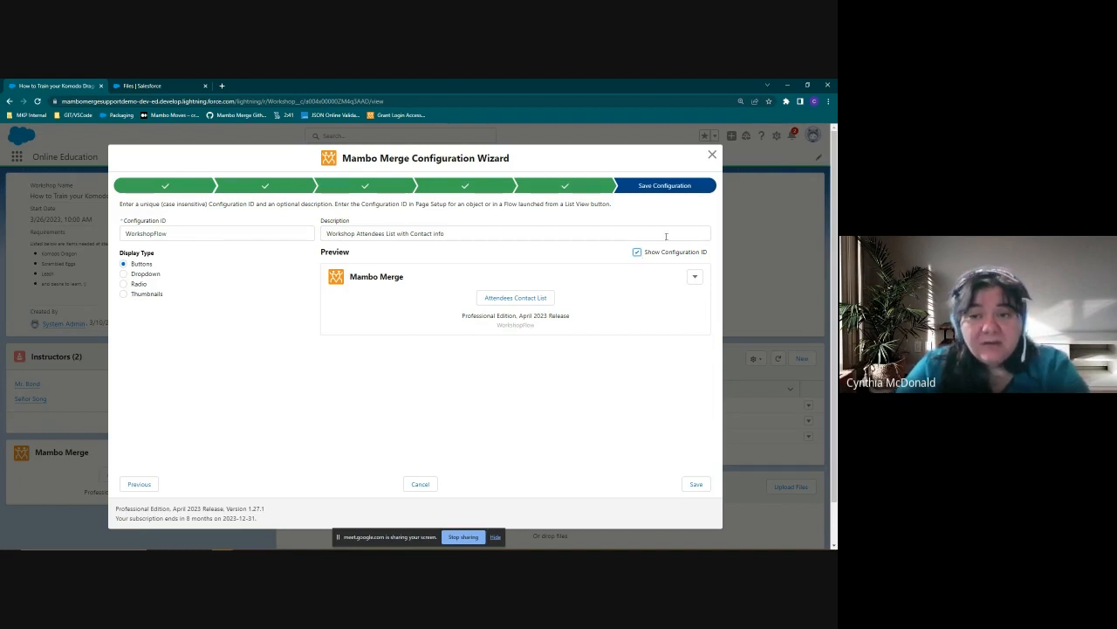
pyautogui.click(637, 253)
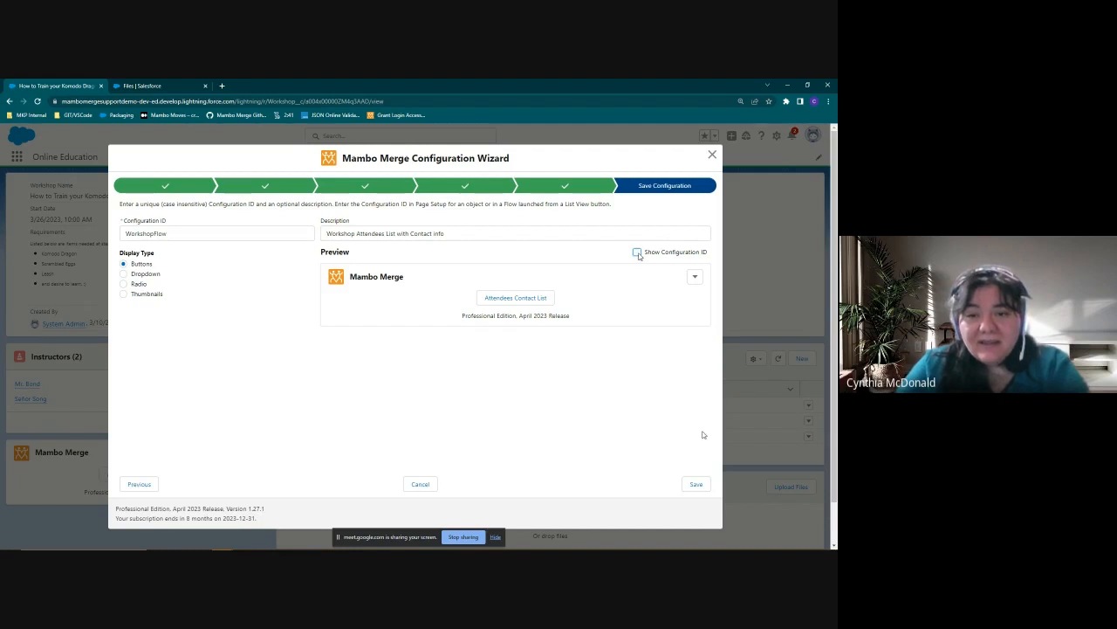
# Save the WorkshopFlow configuration, locate it in the configurations list, and close Mambo Merge Setup
pyautogui.click(699, 486)
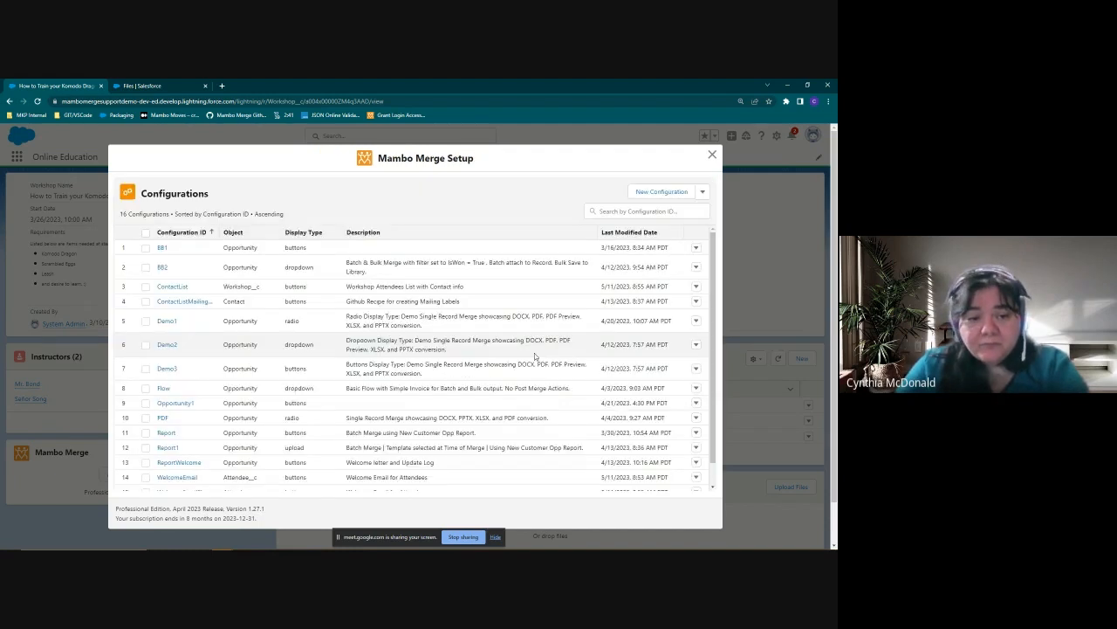
pyautogui.scroll(-1, 166, 487)
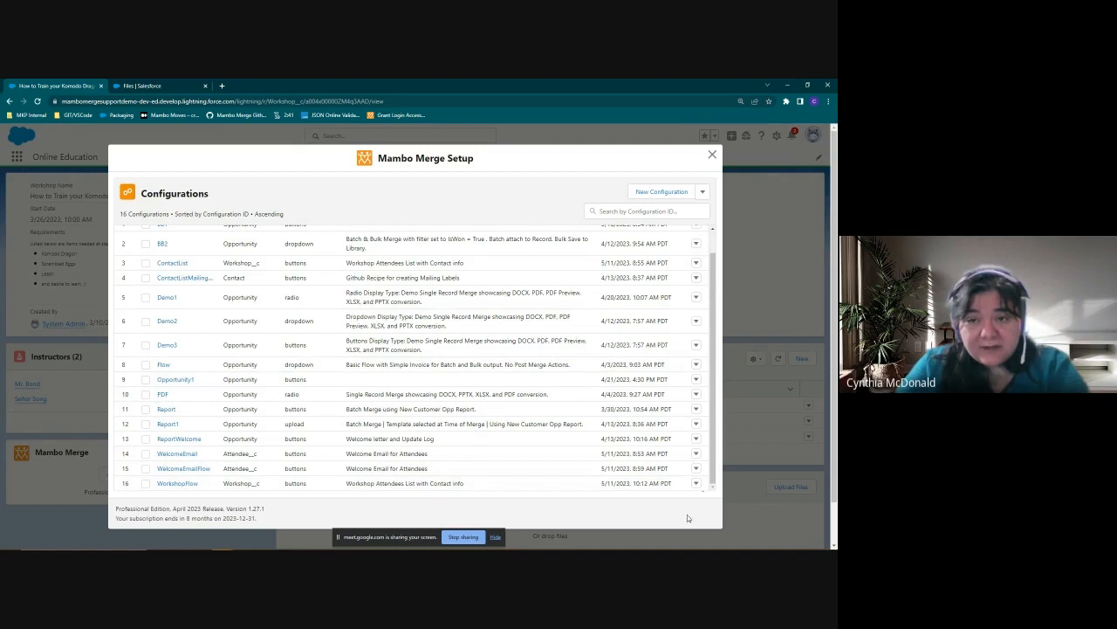
pyautogui.click(713, 155)
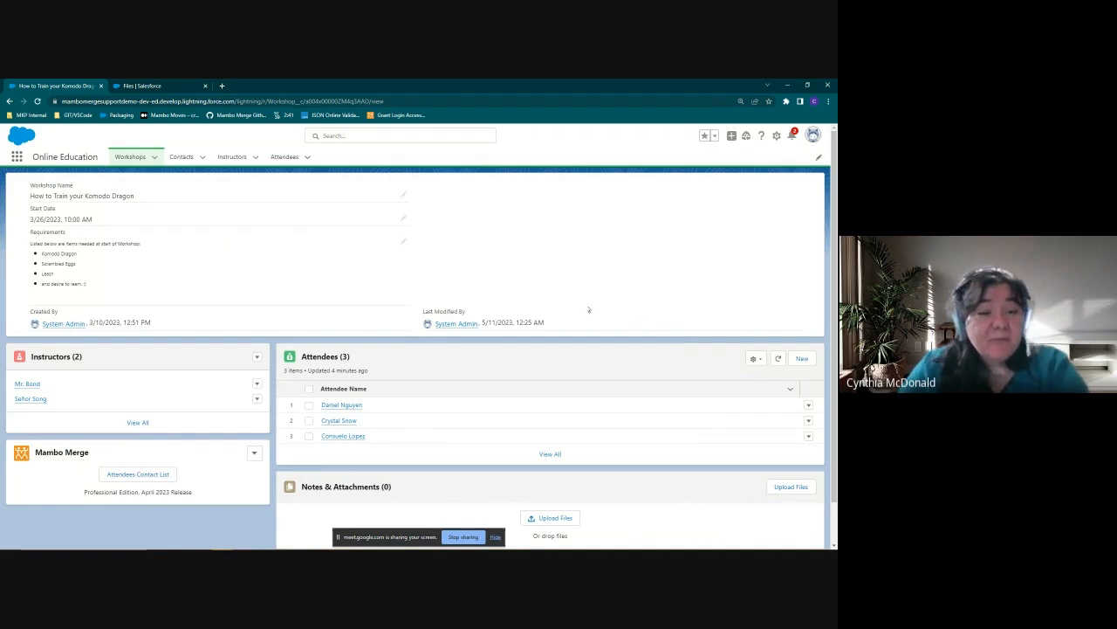
# Return to the Workshops list, open Salesforce Setup, and find and open the Flows page
pyautogui.click(132, 153)
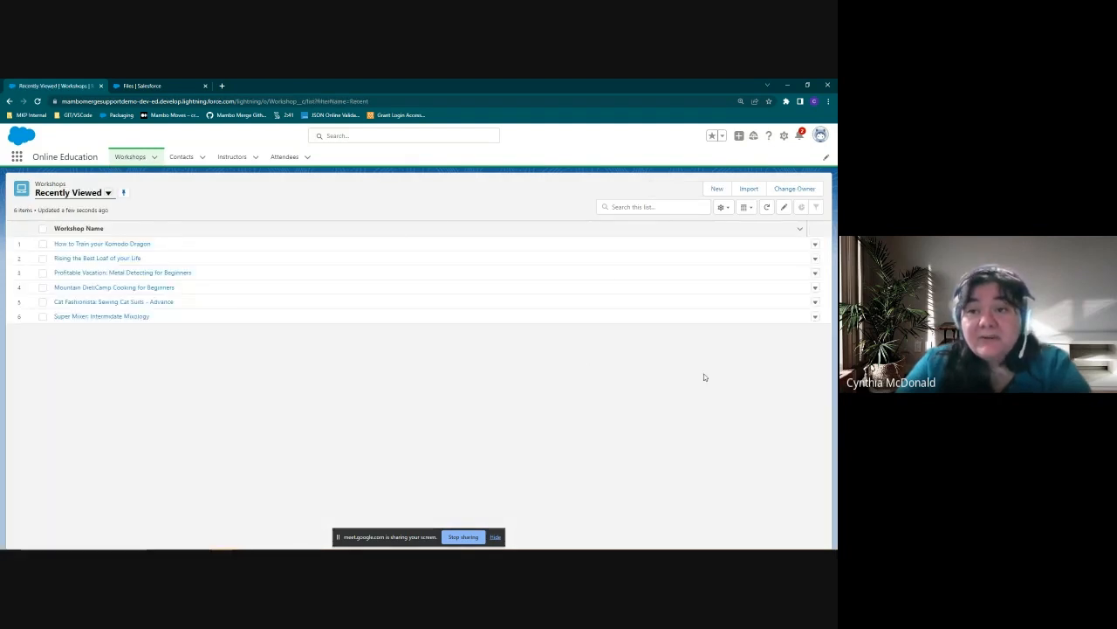
pyautogui.click(784, 136)
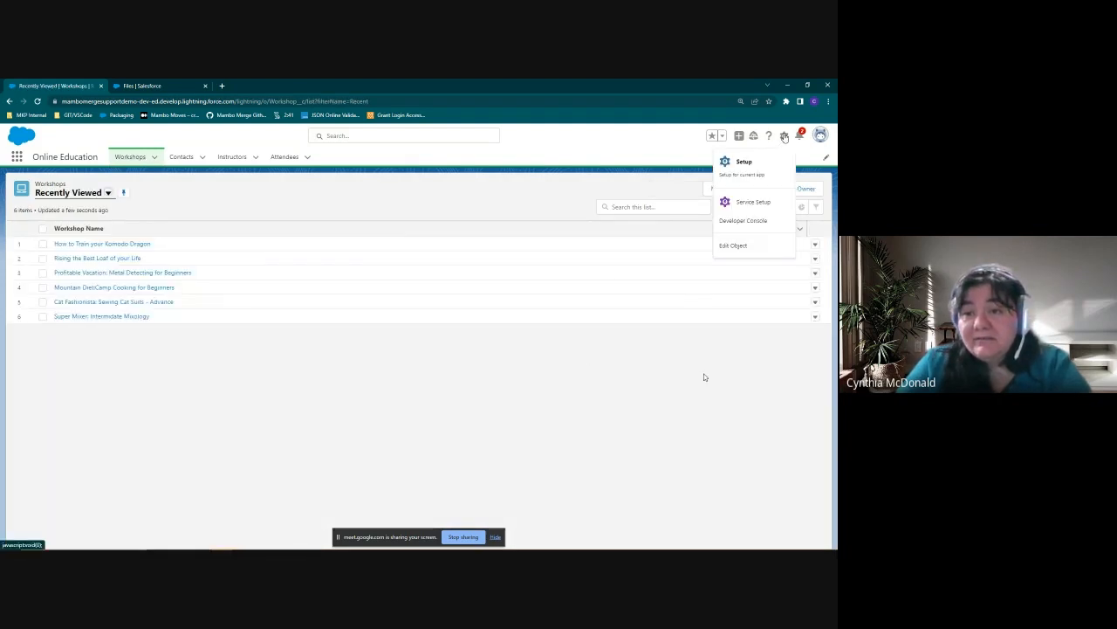
pyautogui.click(744, 162)
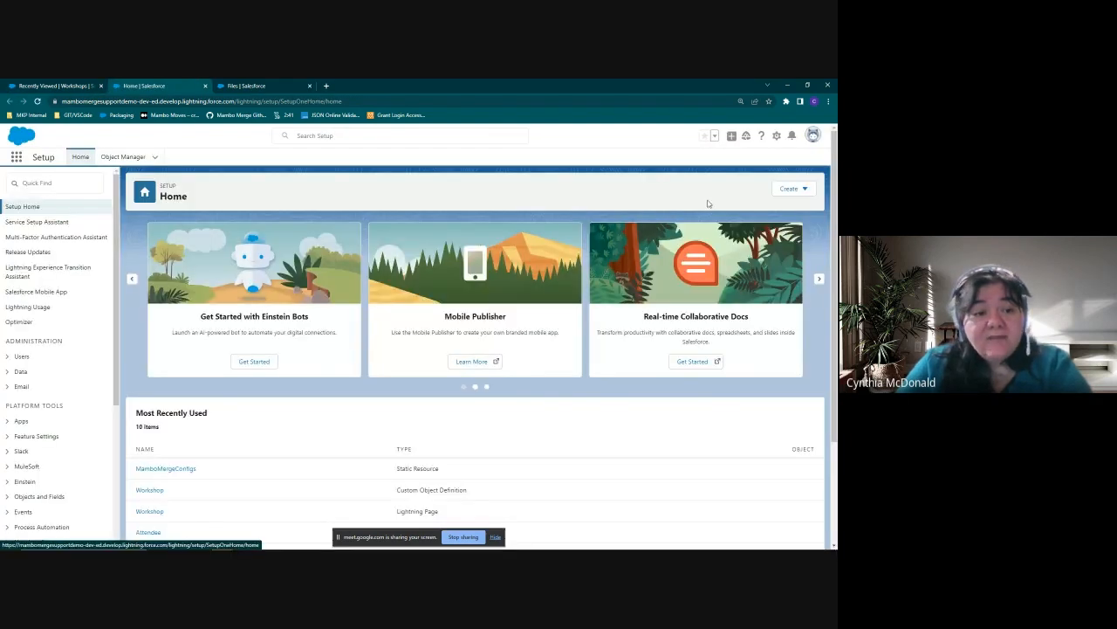
pyautogui.click(51, 183)
pyautogui.write('Flow')
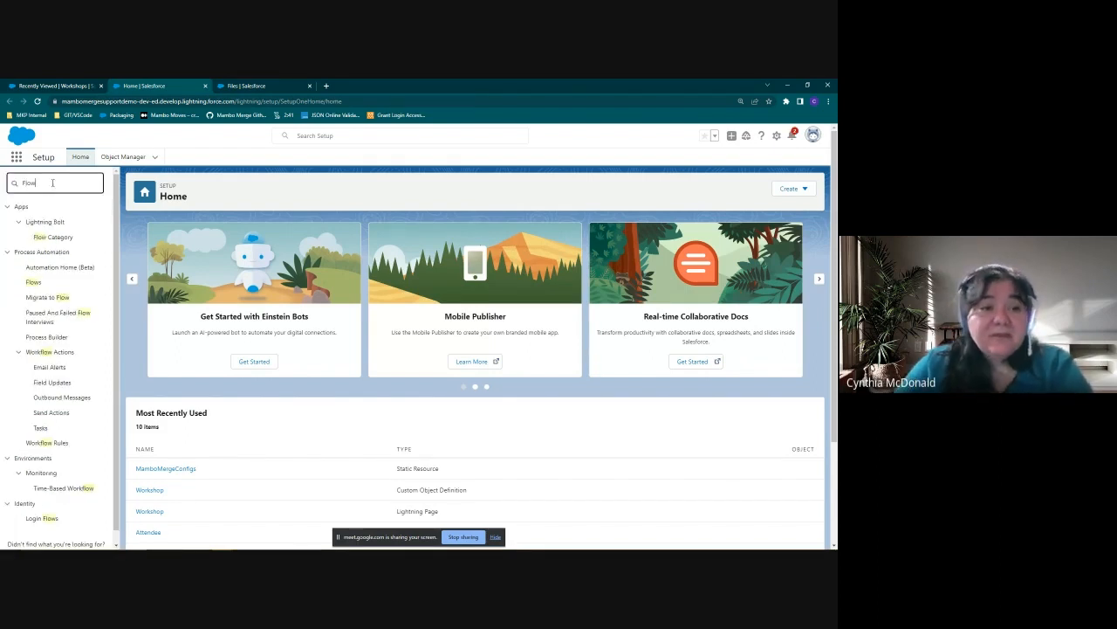
pyautogui.write('s')
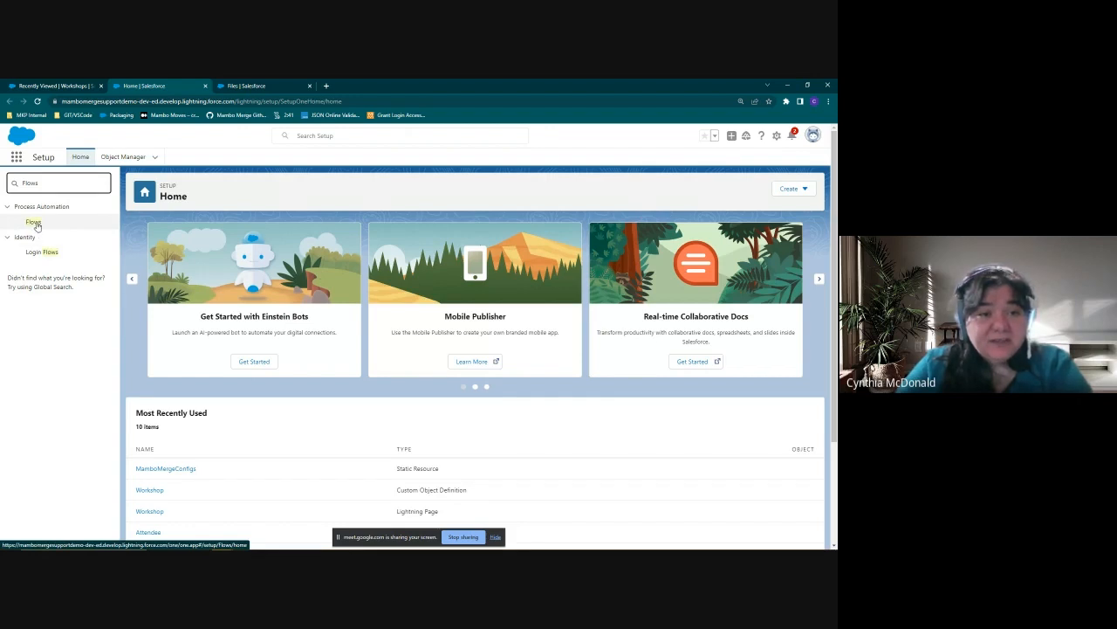
pyautogui.click(33, 223)
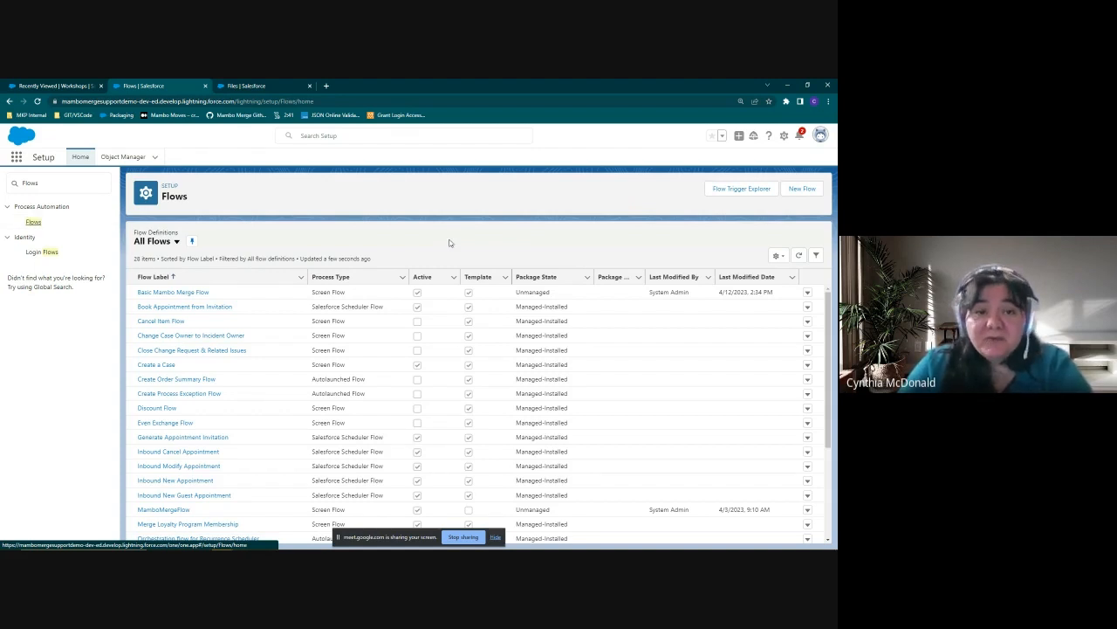
# Examine the elements and resources of the Basic Mambo Merge Flow, and return to the flows list
pyautogui.click(193, 299)
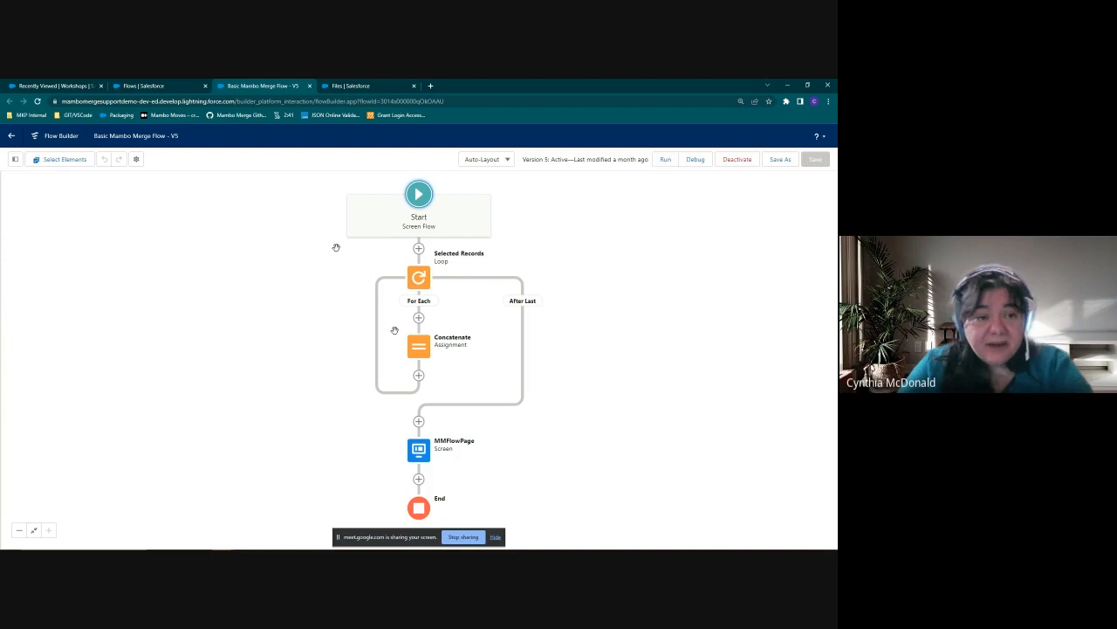
pyautogui.click(14, 160)
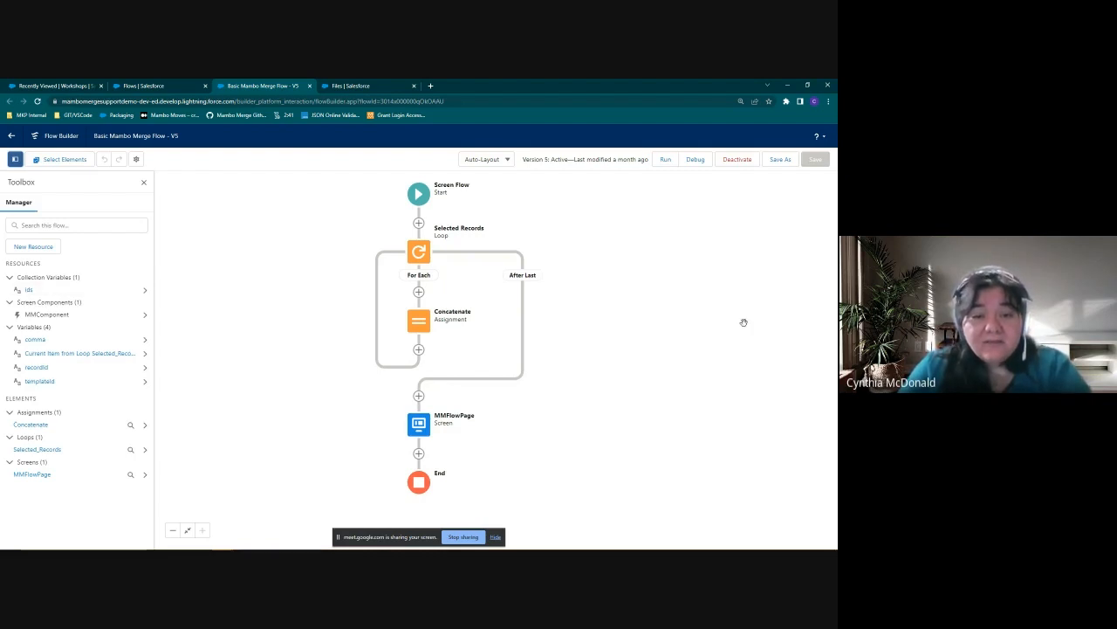
pyautogui.click(7, 138)
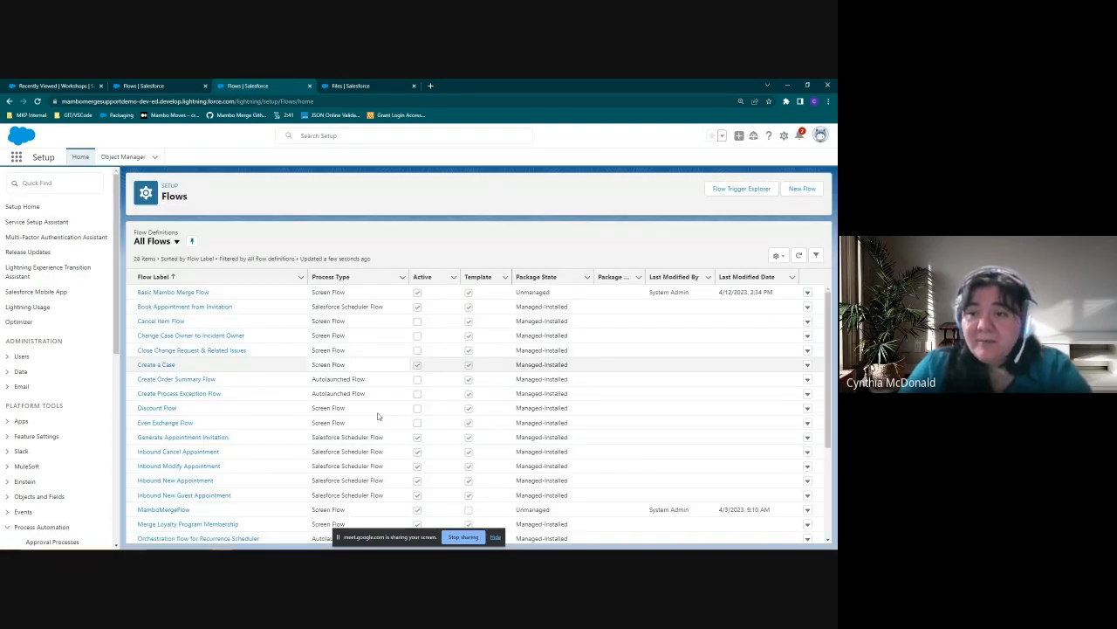
# Create a new Screen Flow
pyautogui.click(803, 188)
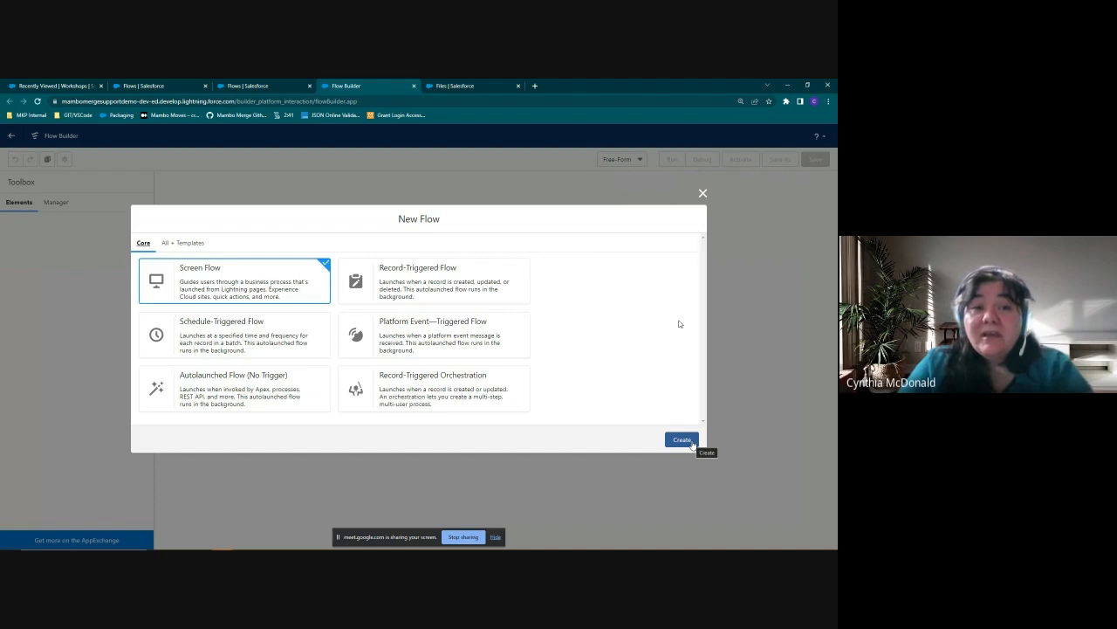
pyautogui.click(682, 439)
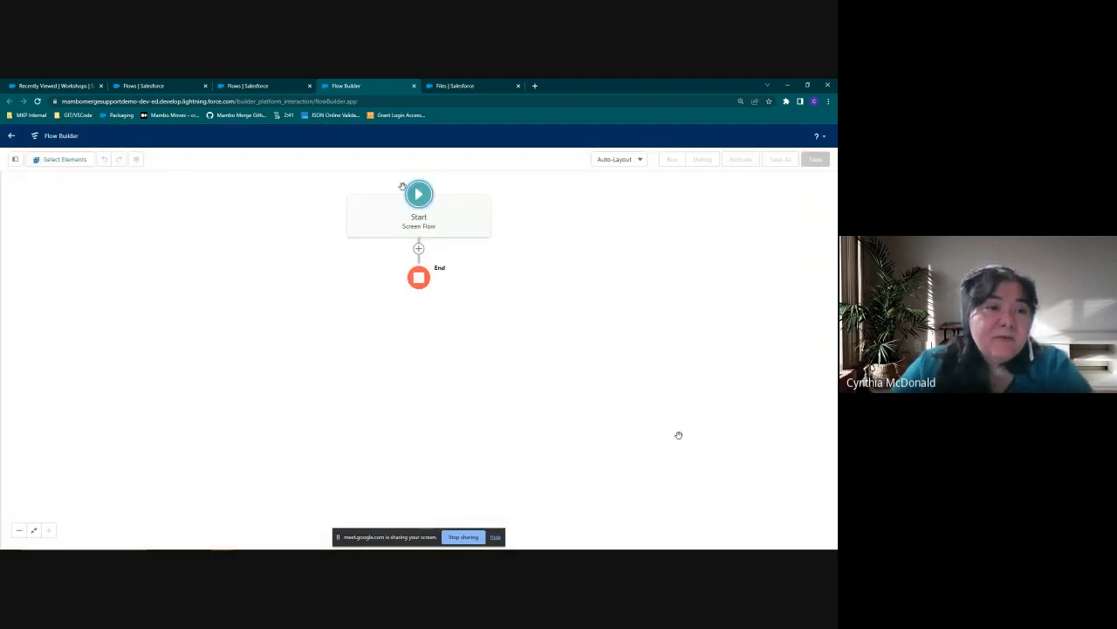
# Create a Text variable resource named ids that allows multiple values and is available for both input and output
pyautogui.click(14, 159)
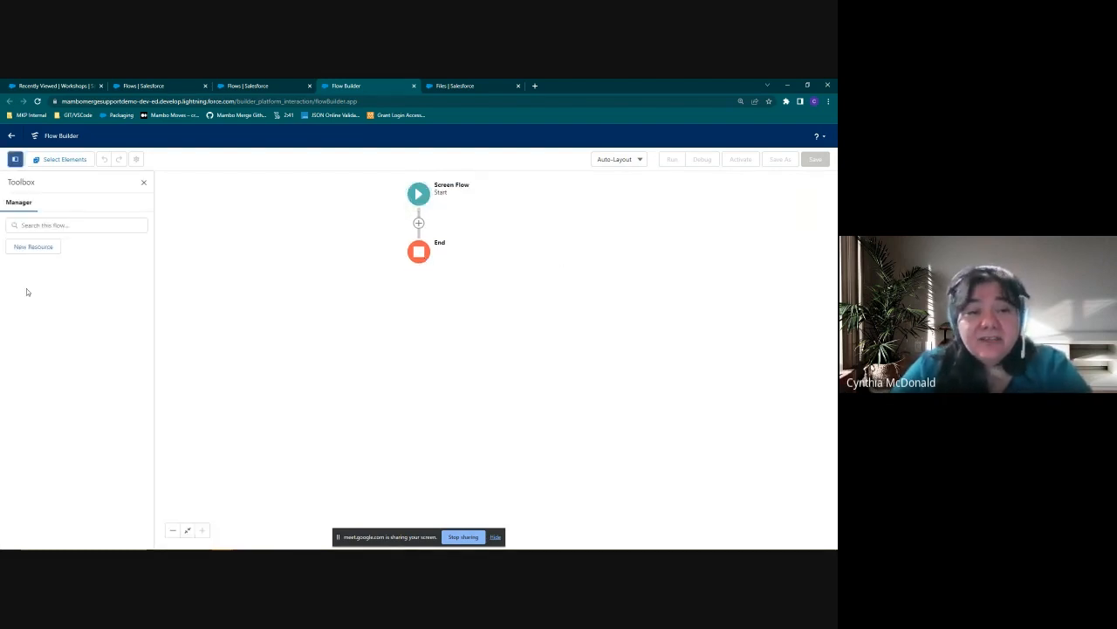
pyautogui.click(47, 247)
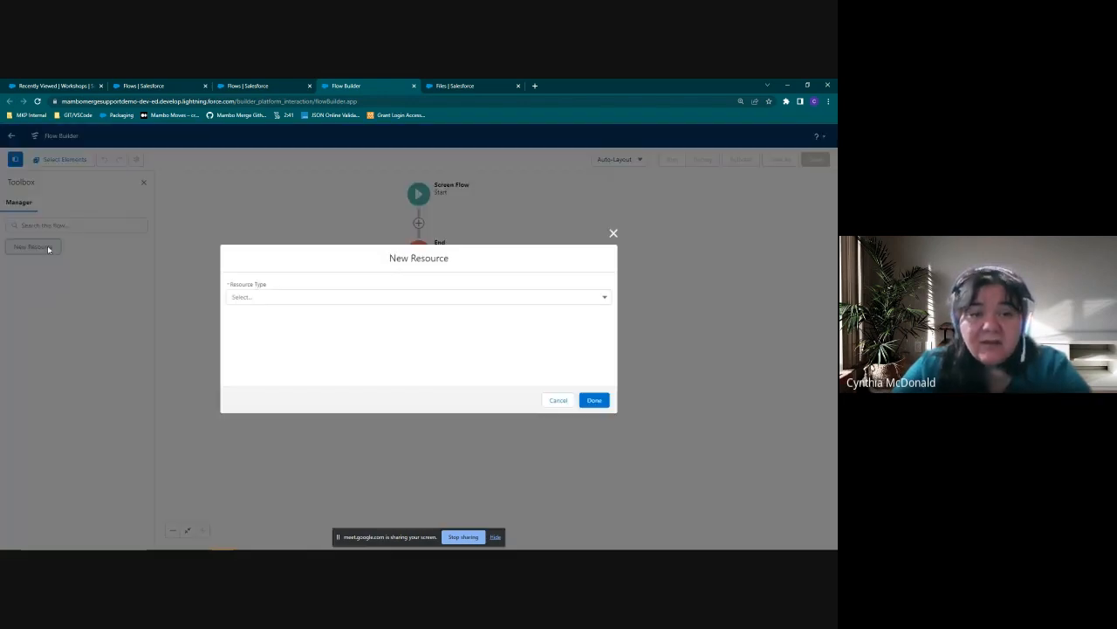
pyautogui.click(363, 297)
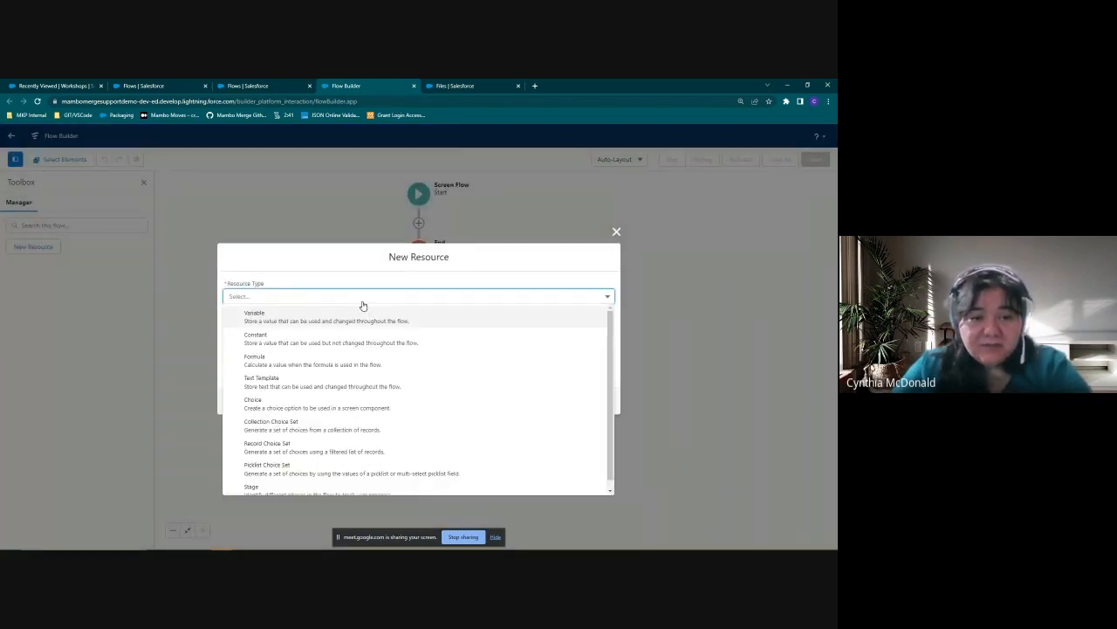
pyautogui.click(343, 320)
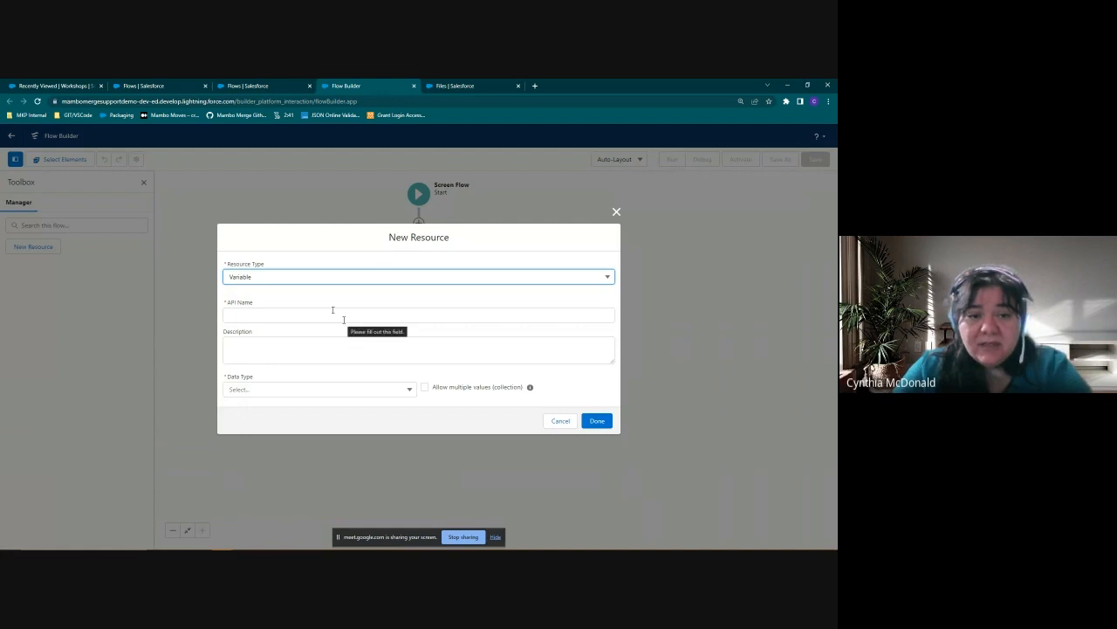
pyautogui.click(333, 312)
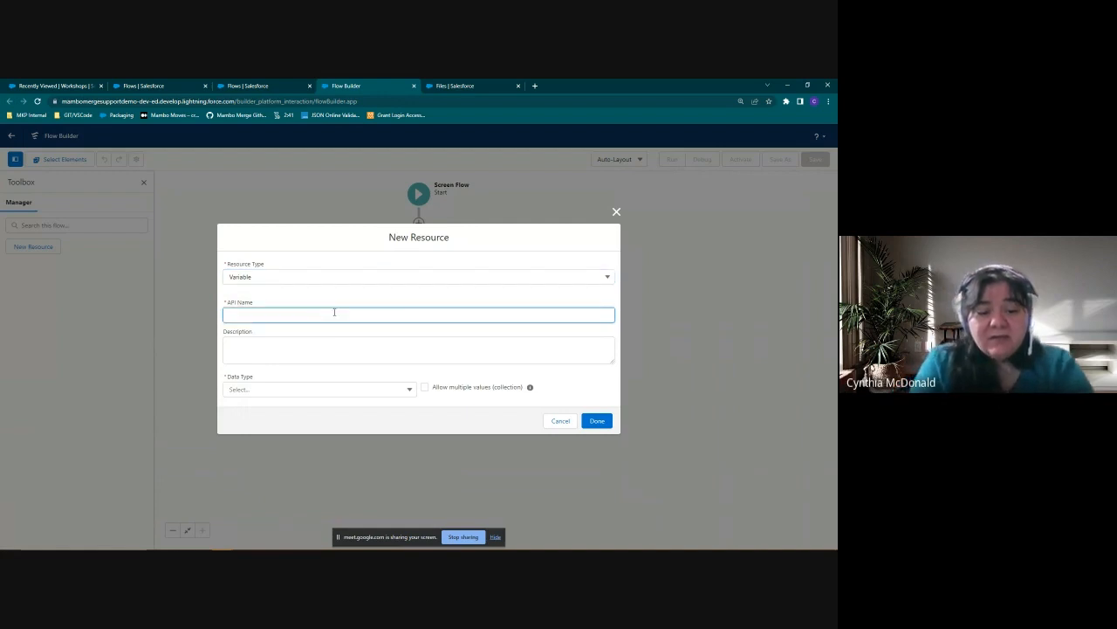
pyautogui.write('ids')
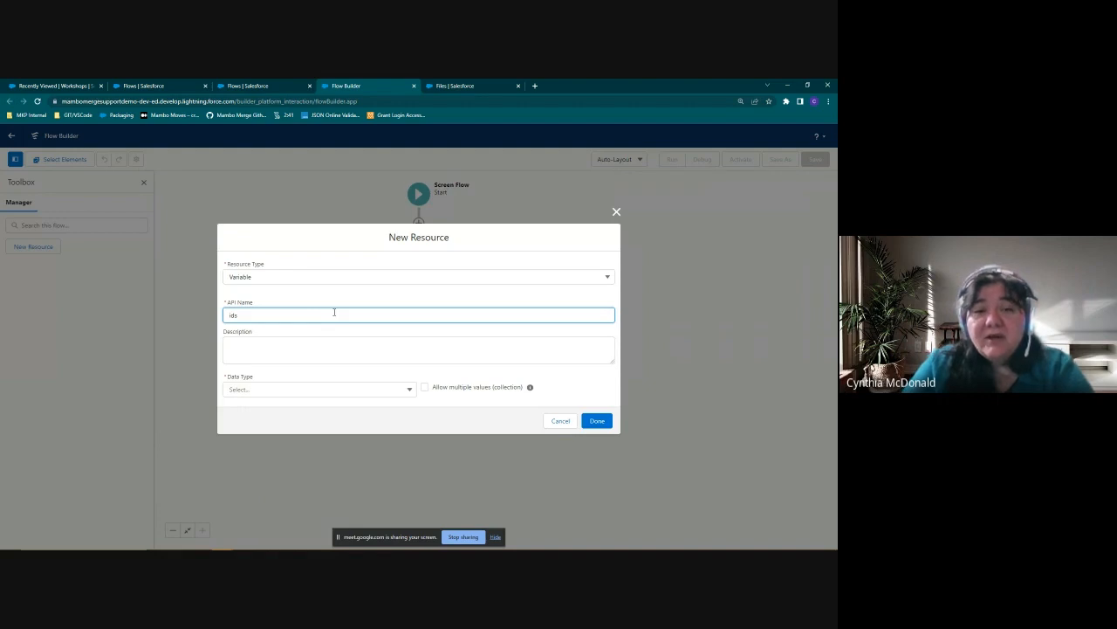
pyautogui.click(309, 390)
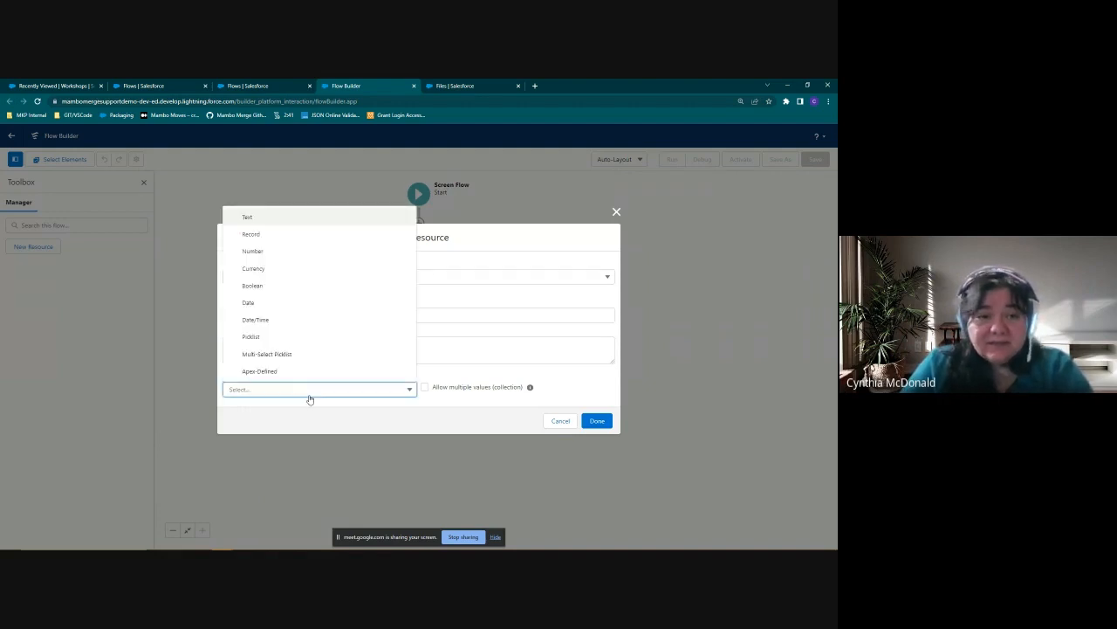
pyautogui.click(248, 218)
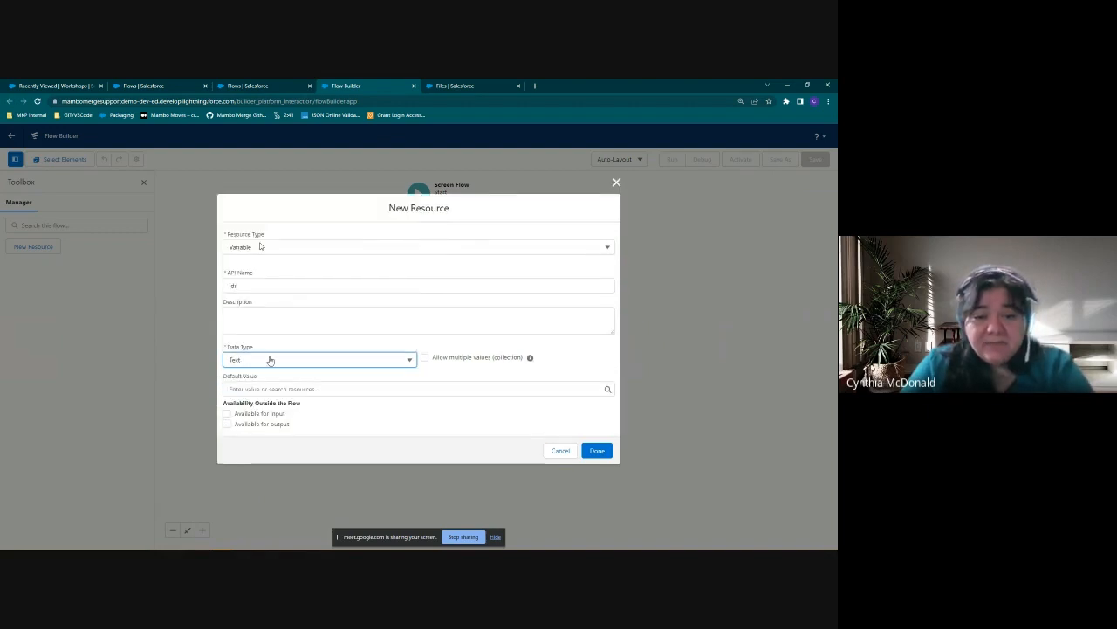
pyautogui.click(424, 357)
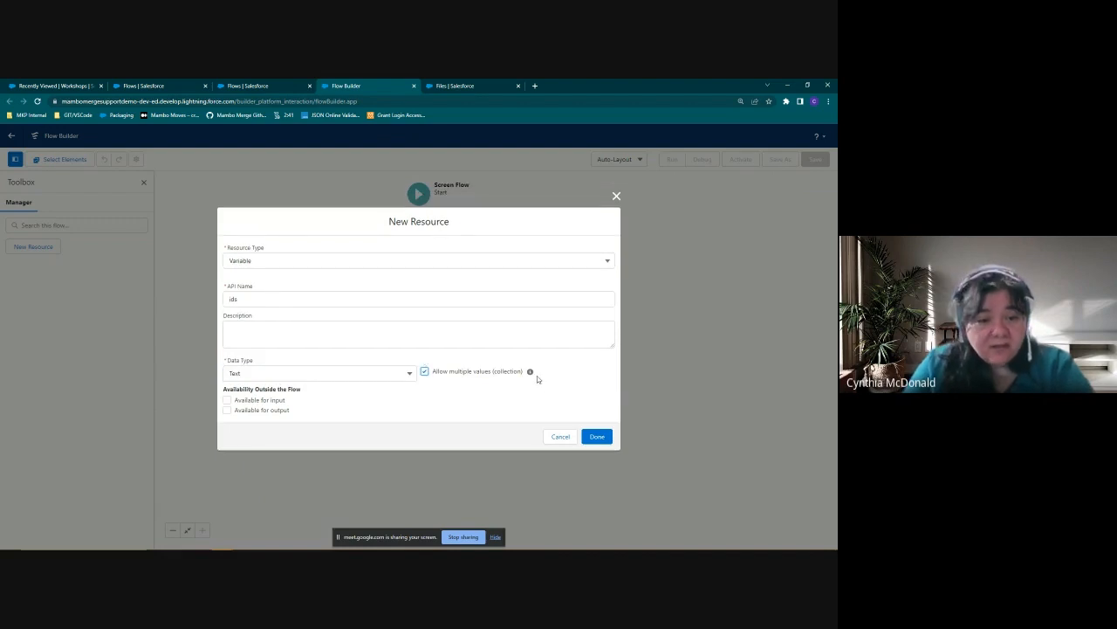
pyautogui.click(227, 400)
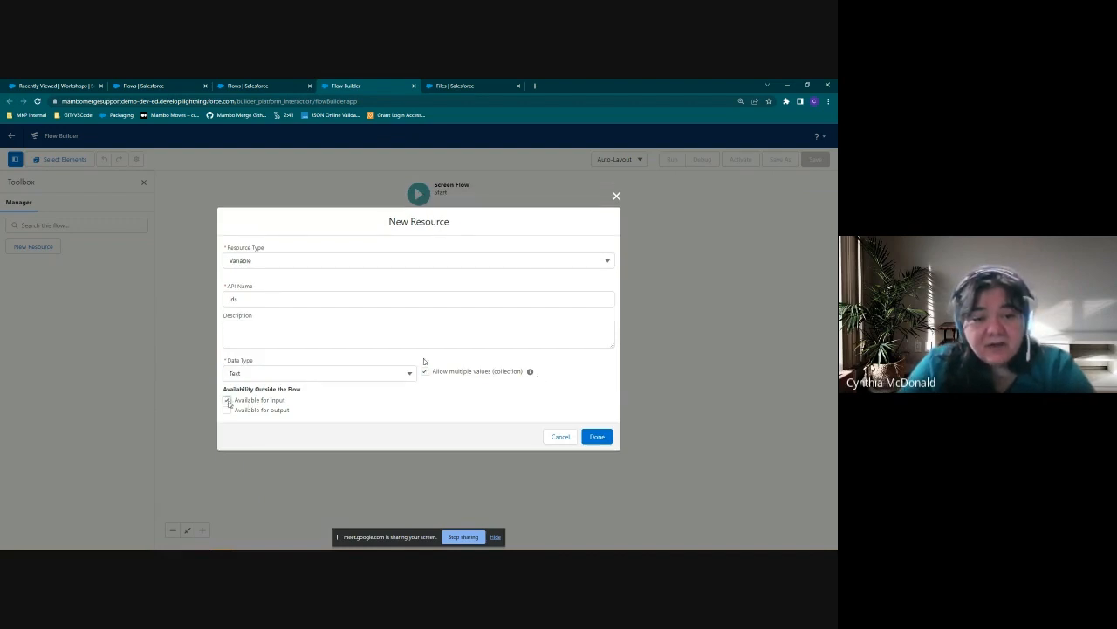
pyautogui.click(227, 410)
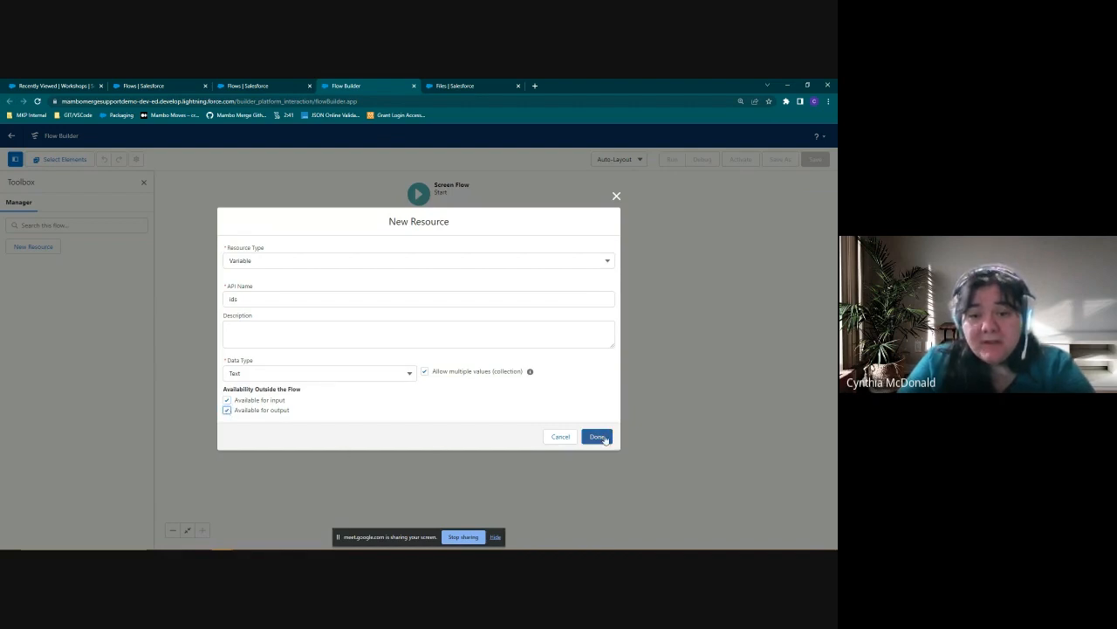
pyautogui.click(598, 436)
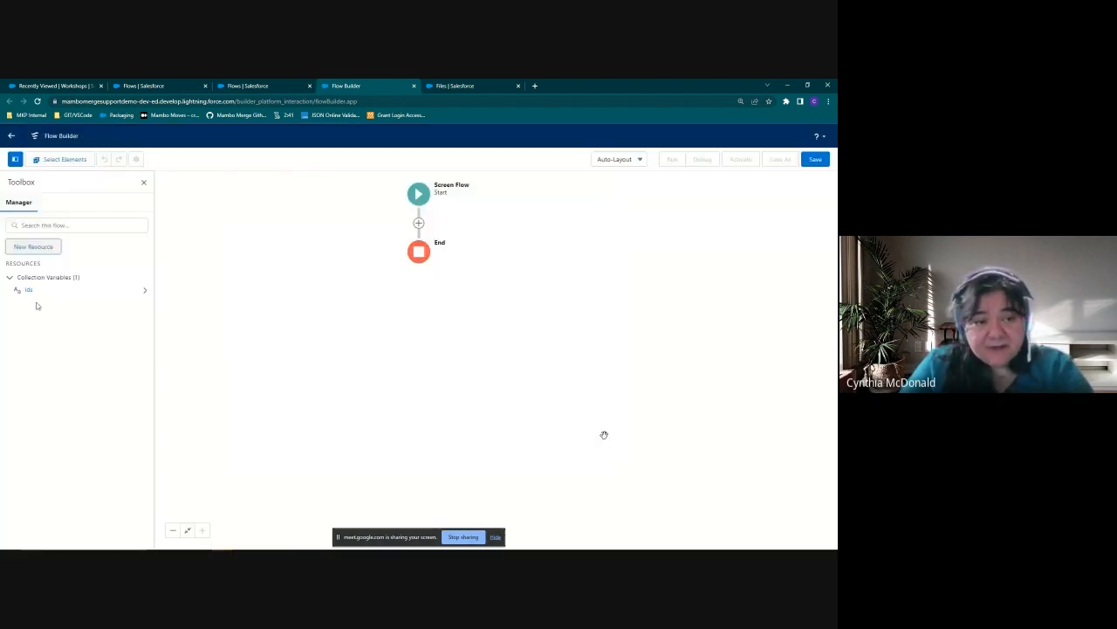
# Create a single-value Text variable resource named recordId
pyautogui.click(50, 245)
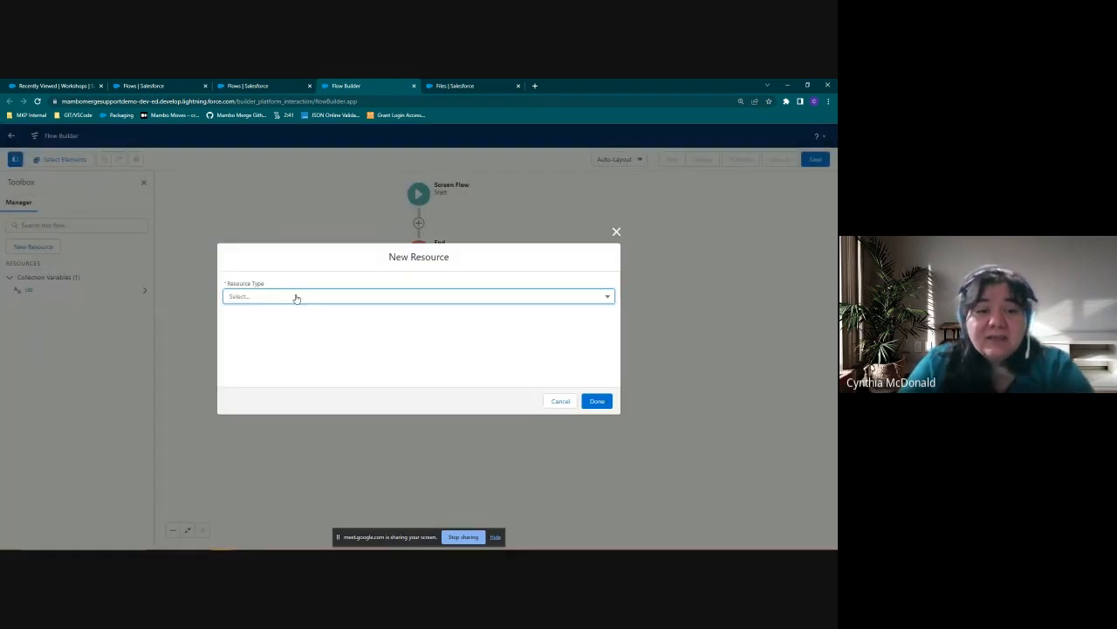
pyautogui.click(296, 298)
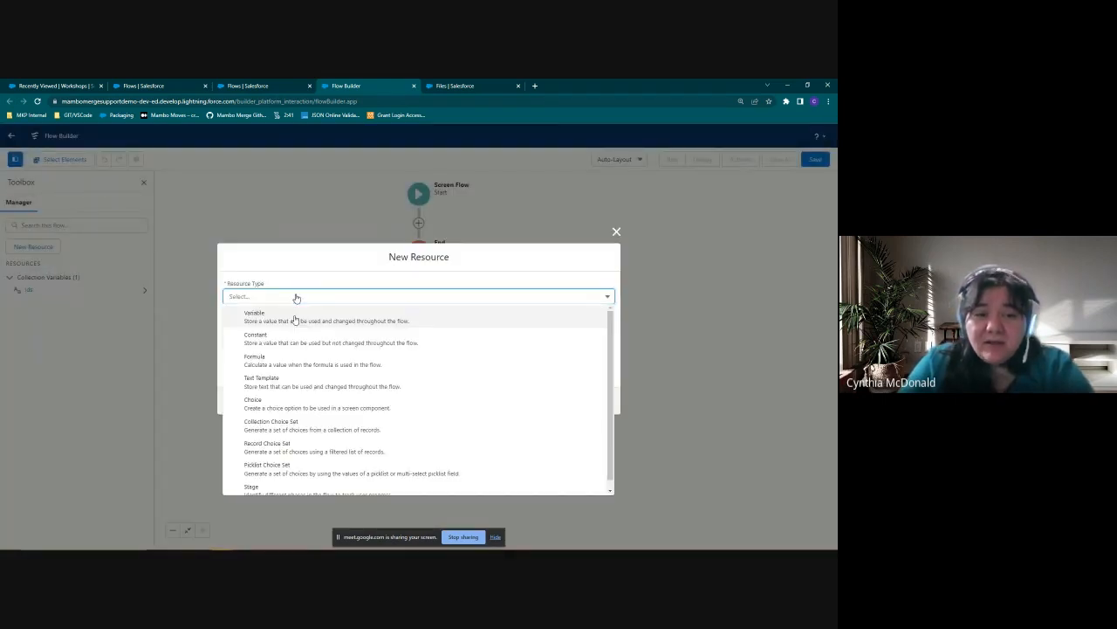
pyautogui.click(295, 316)
pyautogui.click(290, 315)
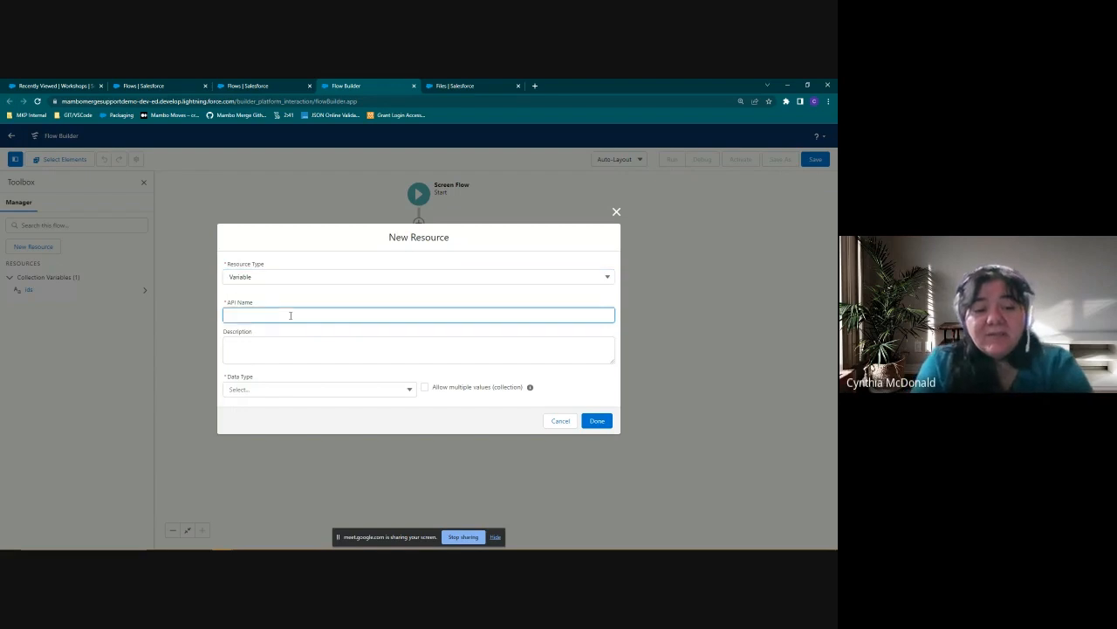
pyautogui.write('recordId')
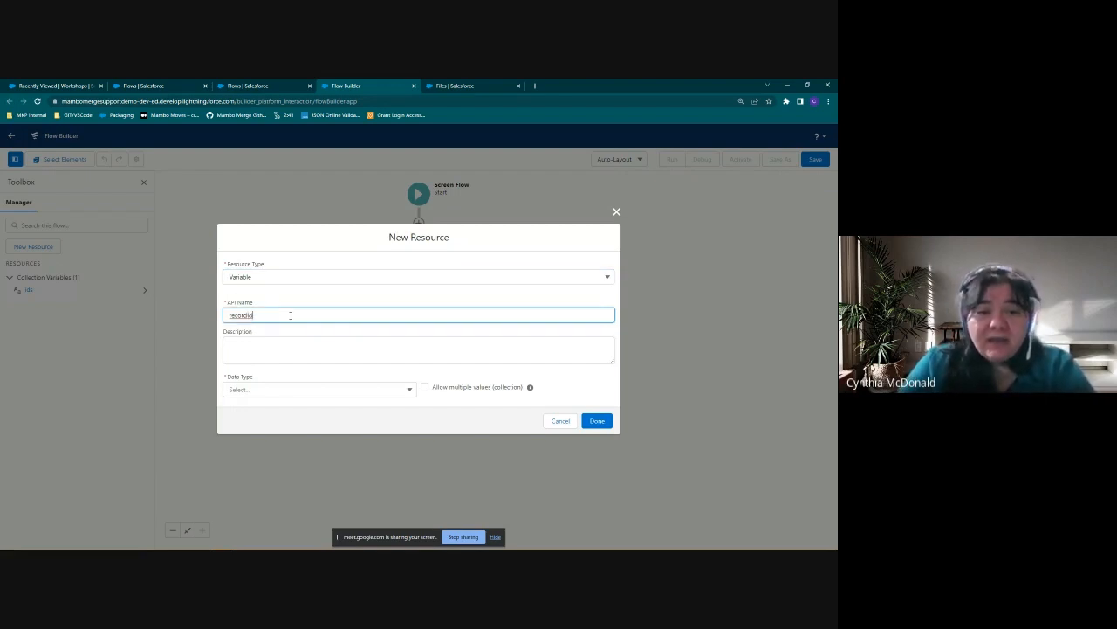
pyautogui.click(309, 390)
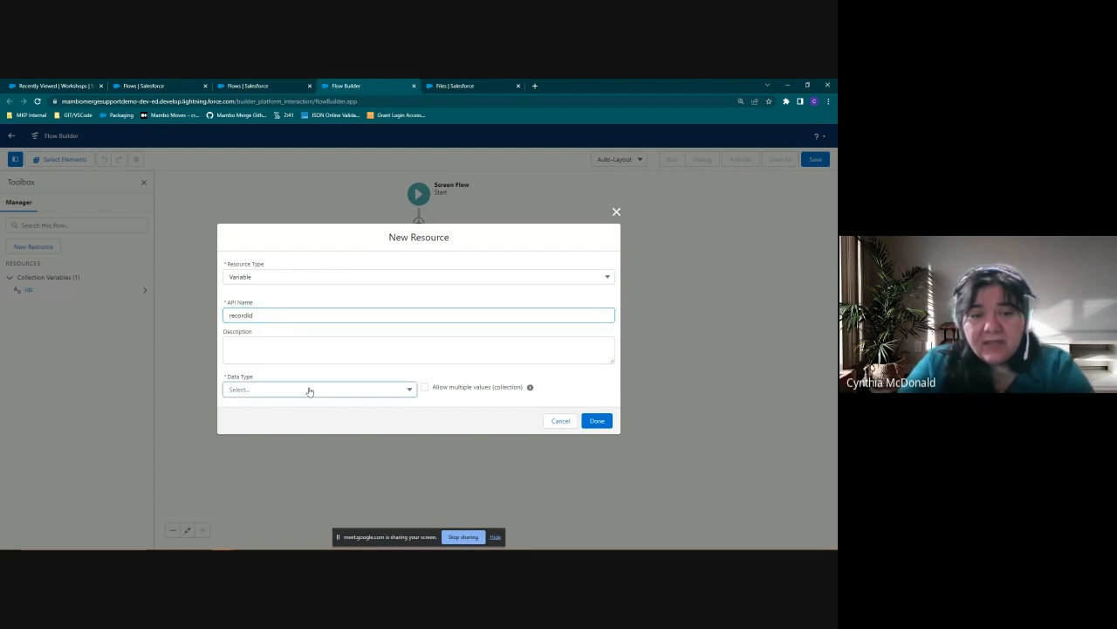
pyautogui.click(309, 391)
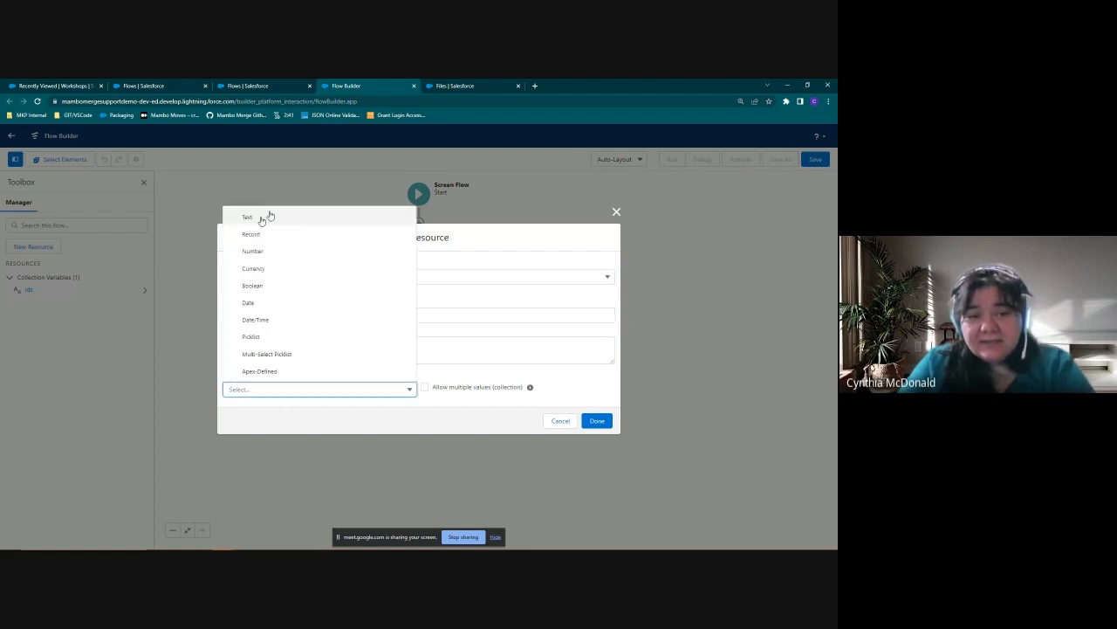
pyautogui.click(261, 218)
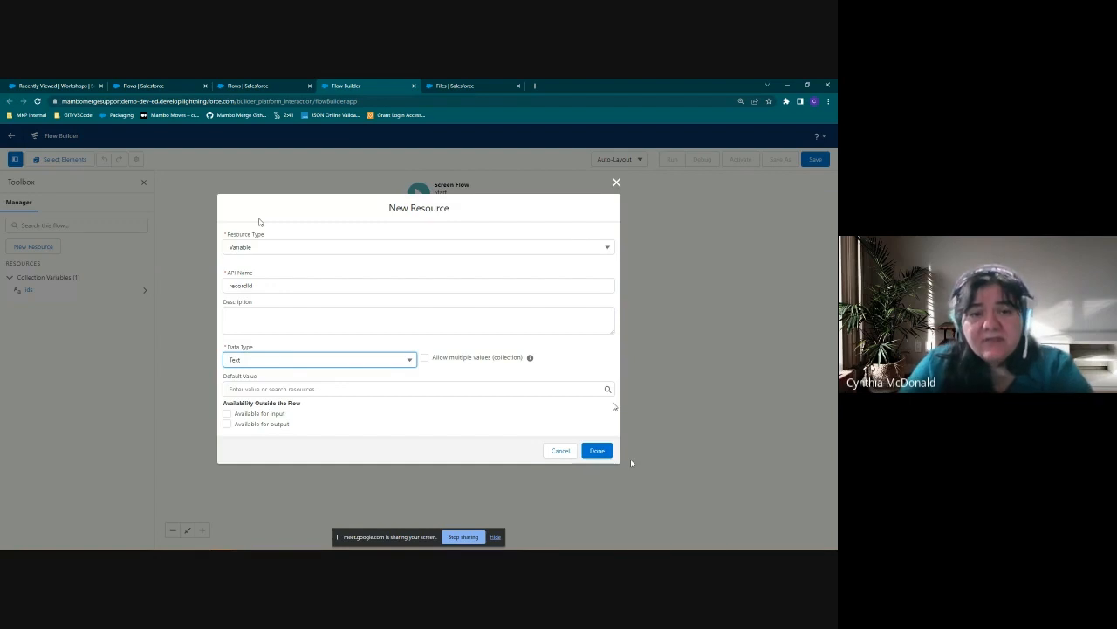
pyautogui.click(595, 451)
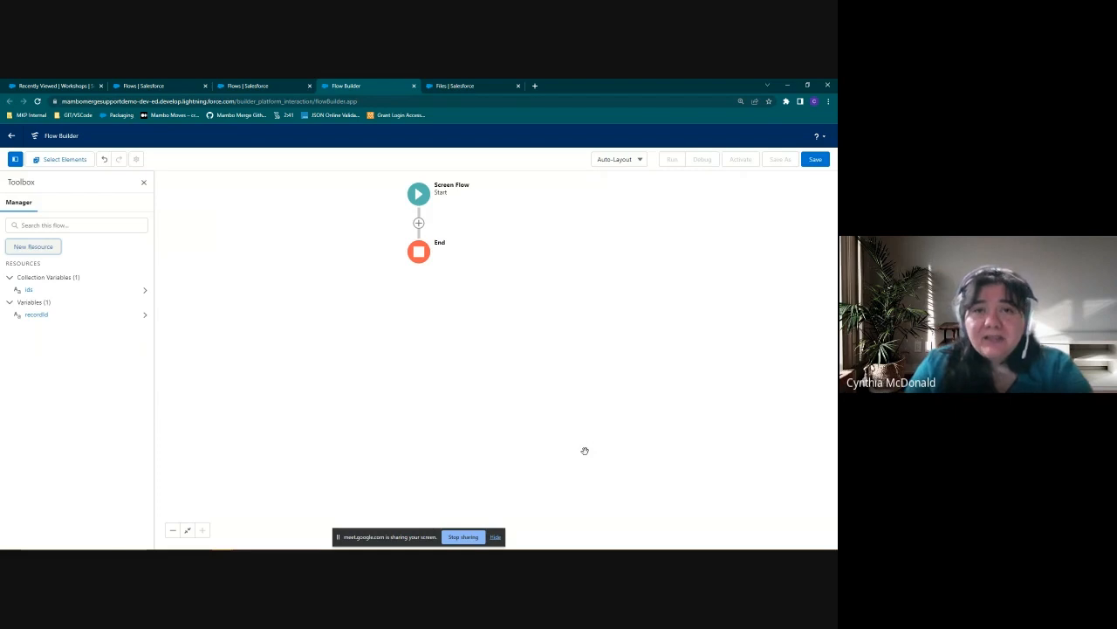
# Create a Text variable resource named comma with a comma character (,) as its default value
pyautogui.click(53, 247)
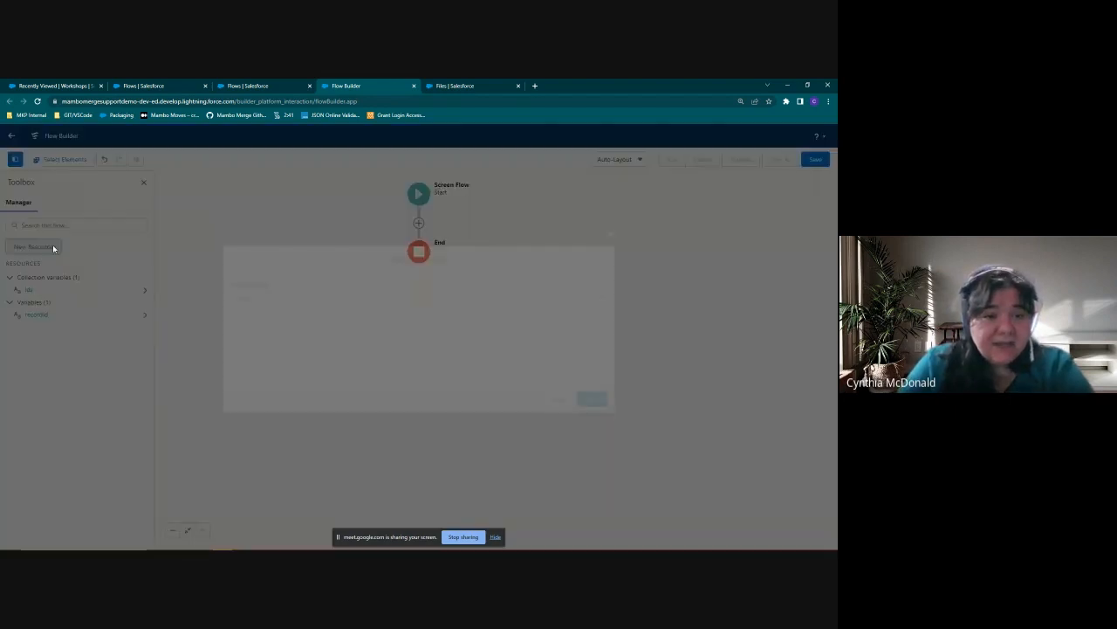
pyautogui.click(261, 297)
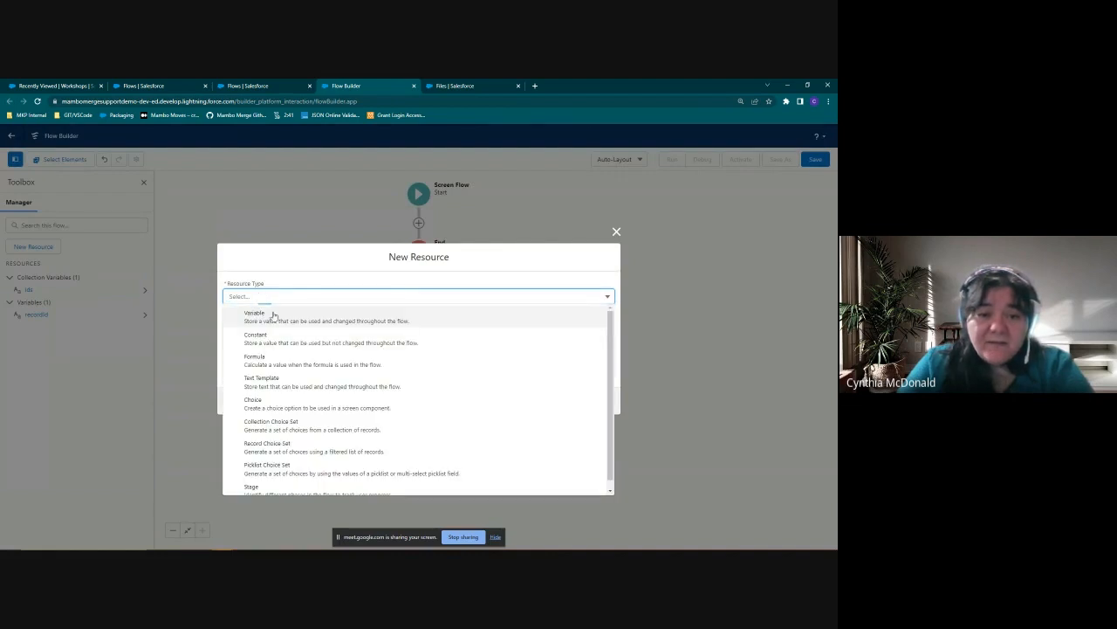
pyautogui.click(264, 316)
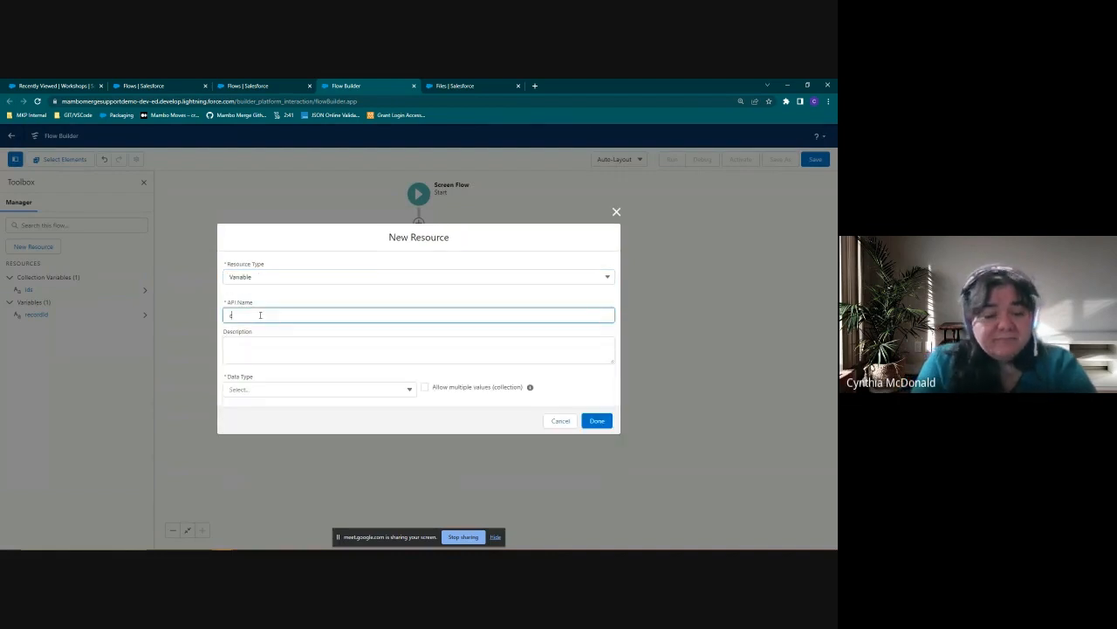
pyautogui.write('comma')
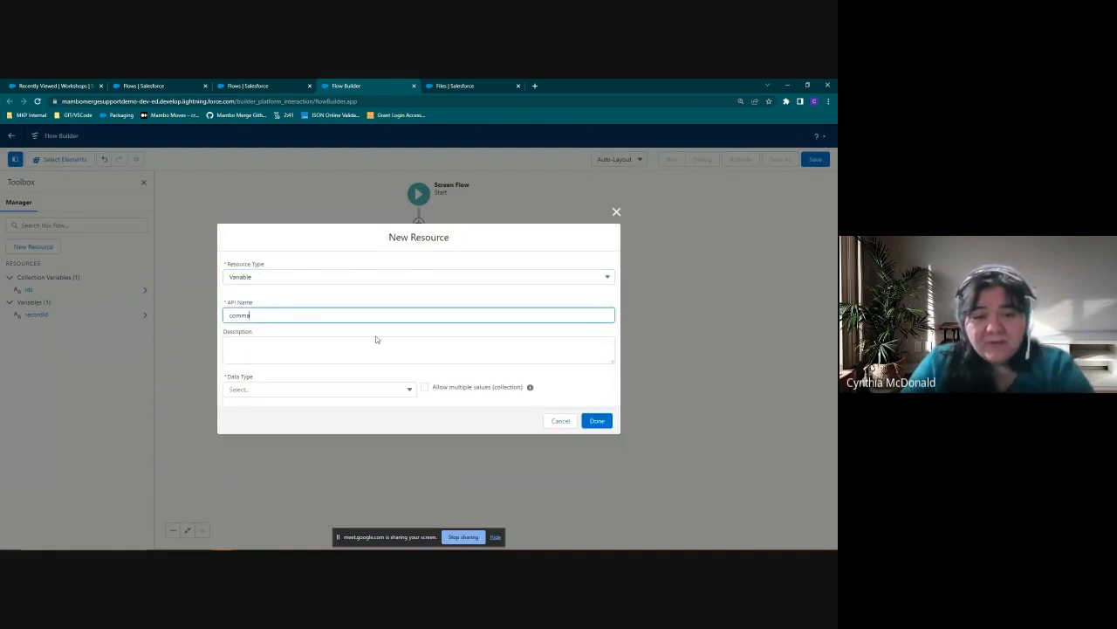
pyautogui.click(355, 389)
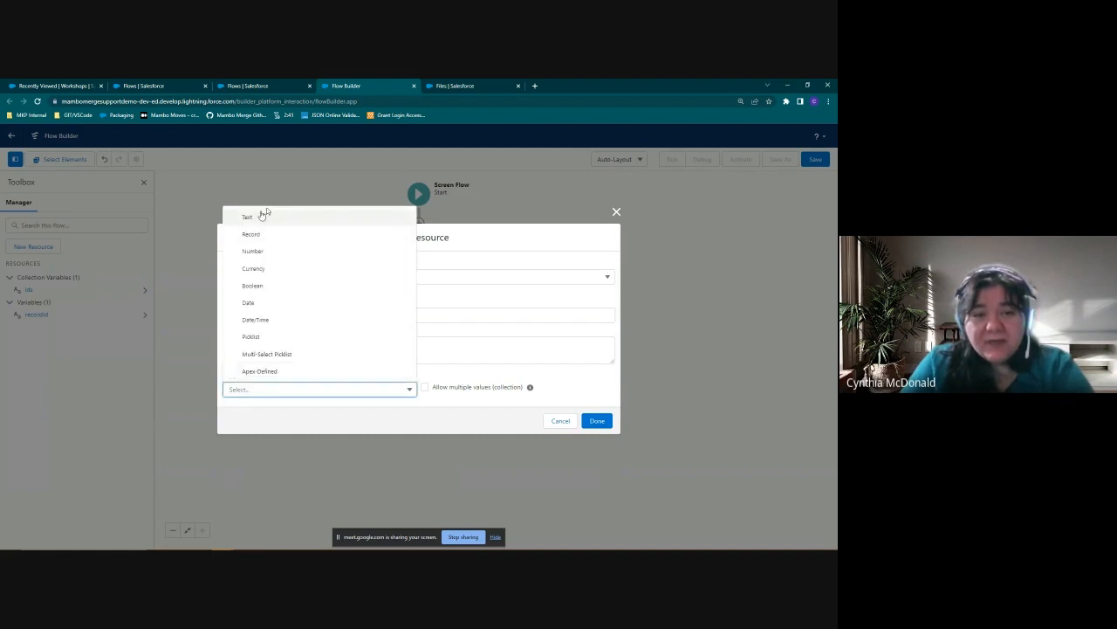
pyautogui.click(261, 212)
pyautogui.click(312, 390)
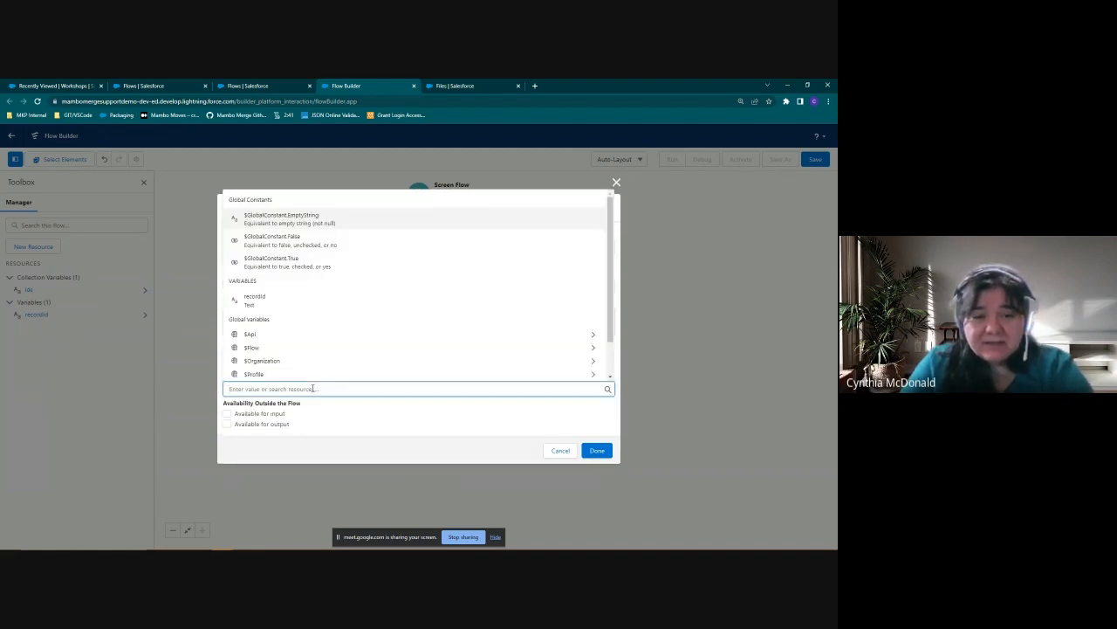
pyautogui.write(',')
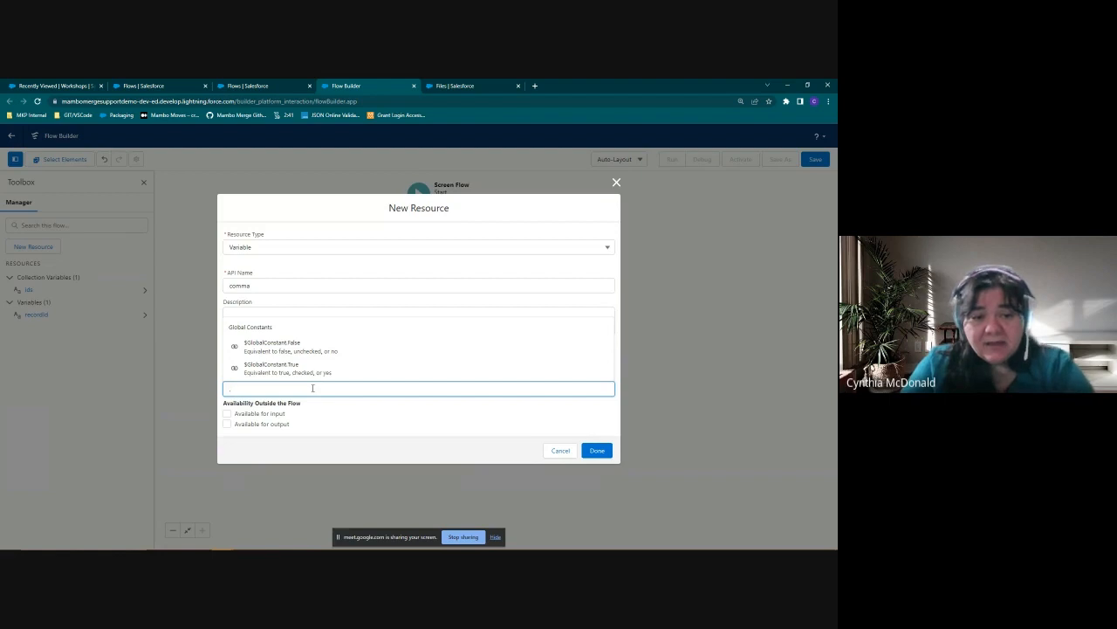
pyautogui.click(379, 424)
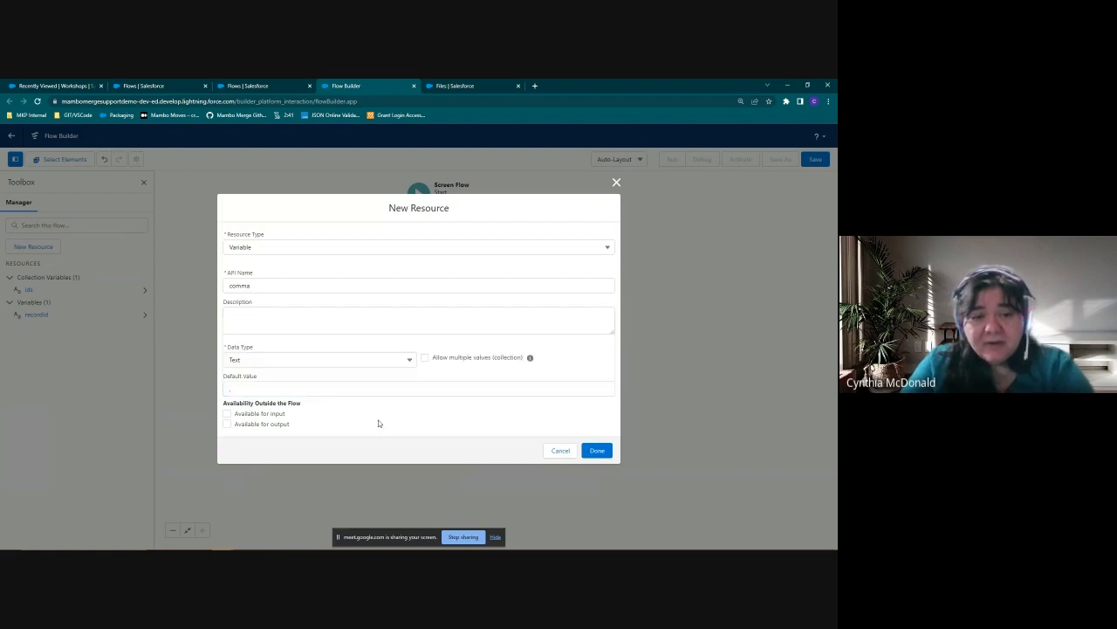
pyautogui.click(597, 451)
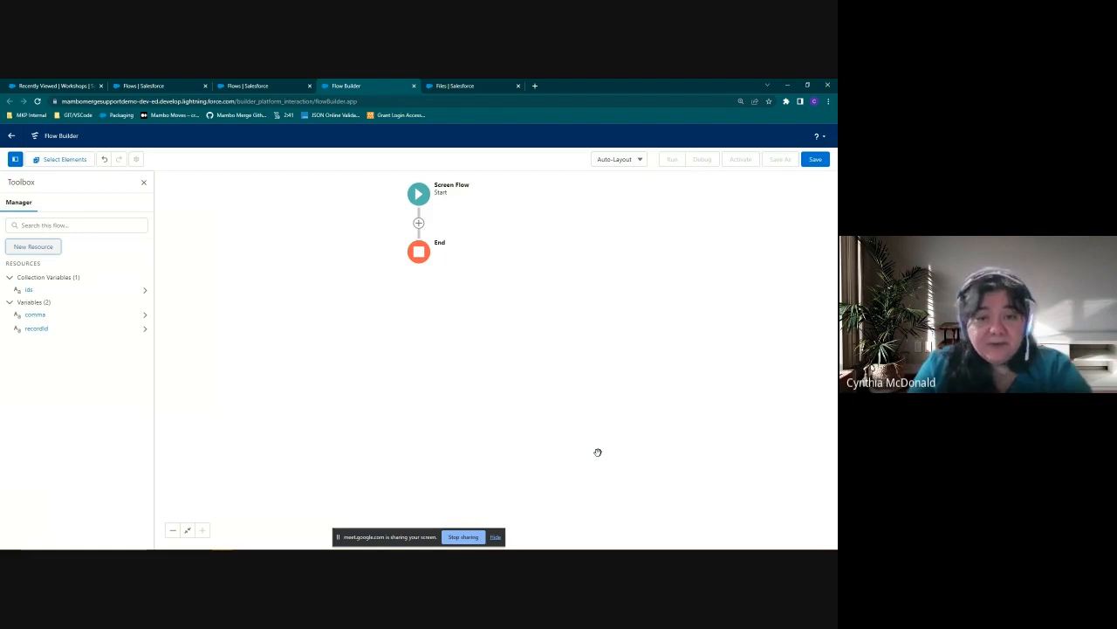
# Create a single-value Text variable resource named templateId that is available for both input and output
pyautogui.click(25, 248)
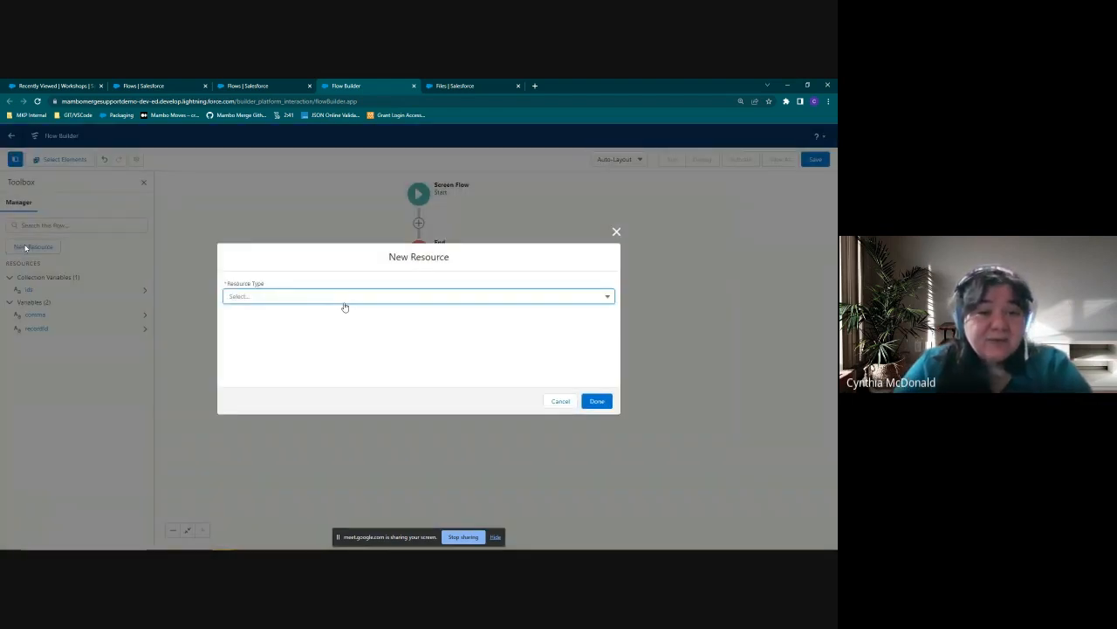
pyautogui.click(335, 297)
pyautogui.click(342, 318)
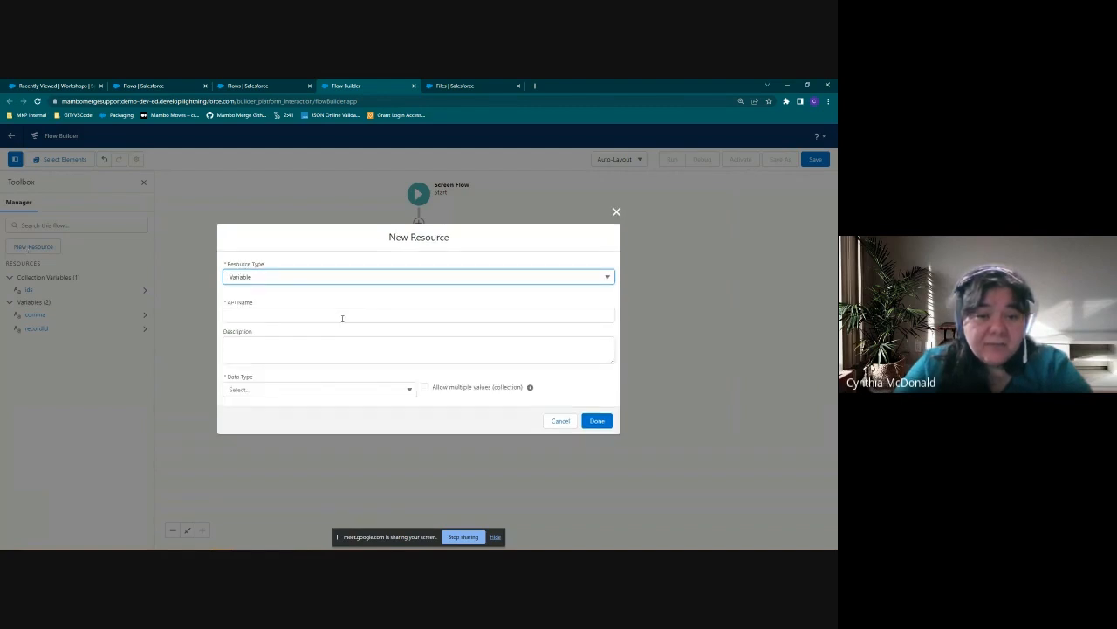
pyautogui.click(281, 314)
pyautogui.write('temp')
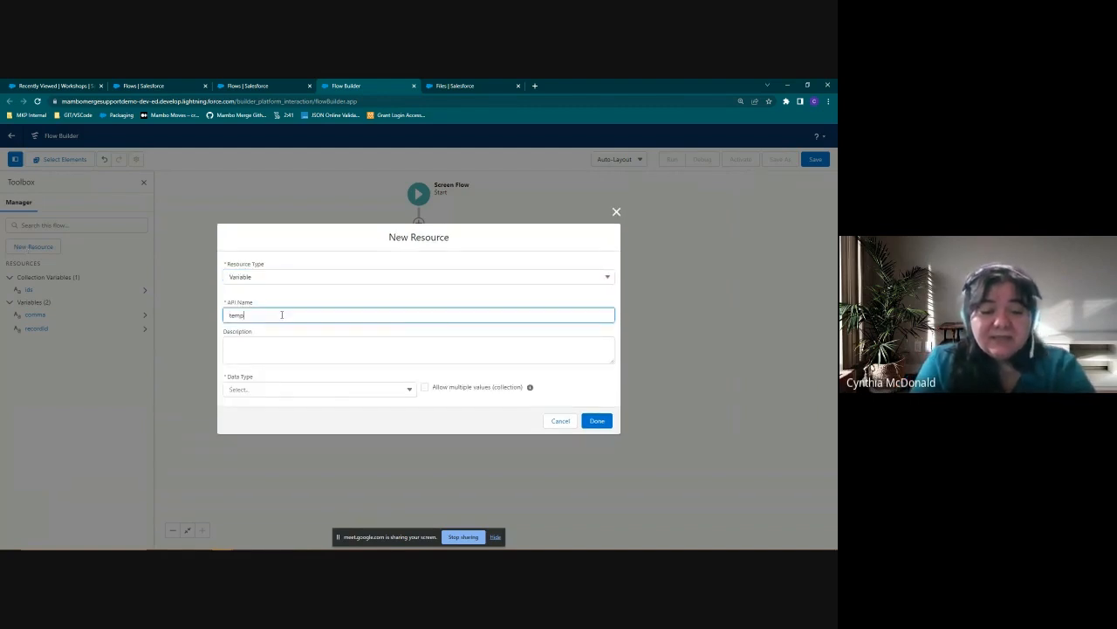
pyautogui.write('lateId')
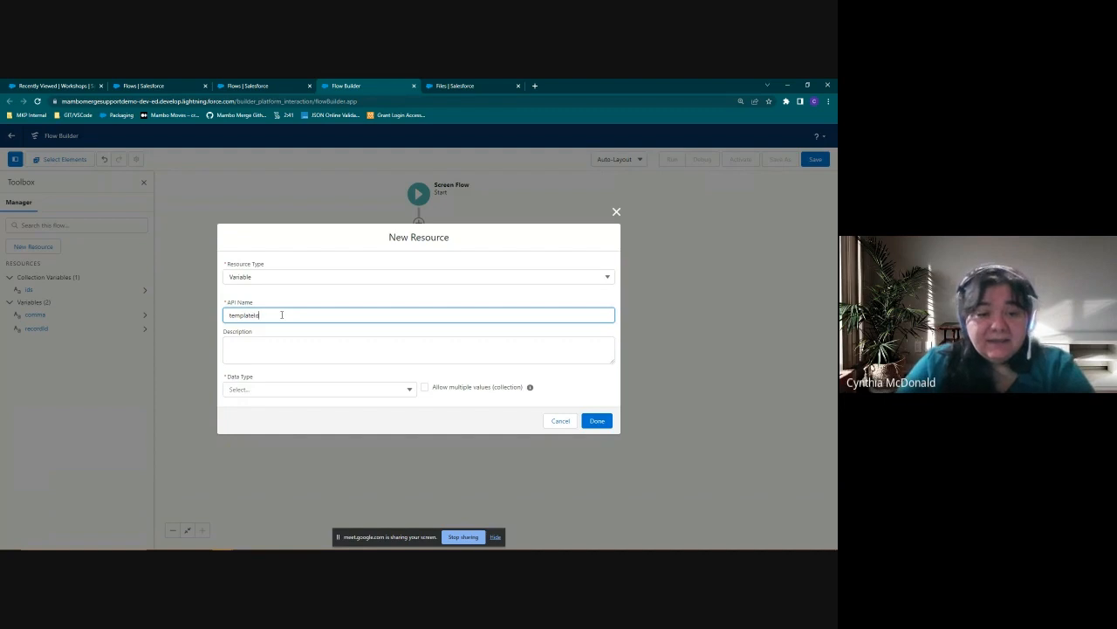
pyautogui.click(260, 390)
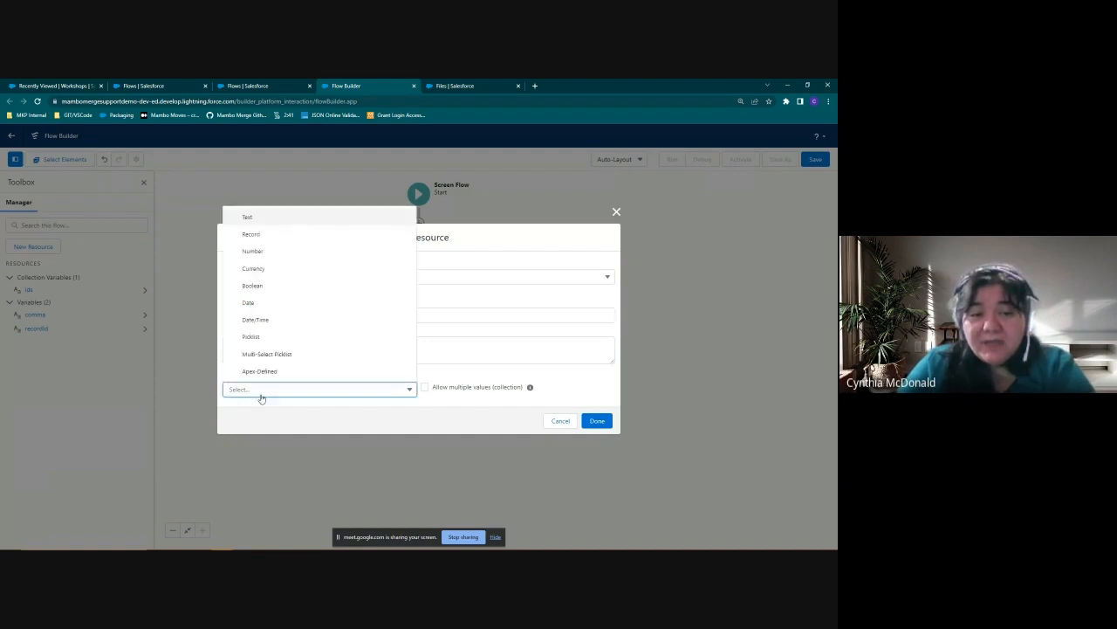
pyautogui.click(270, 217)
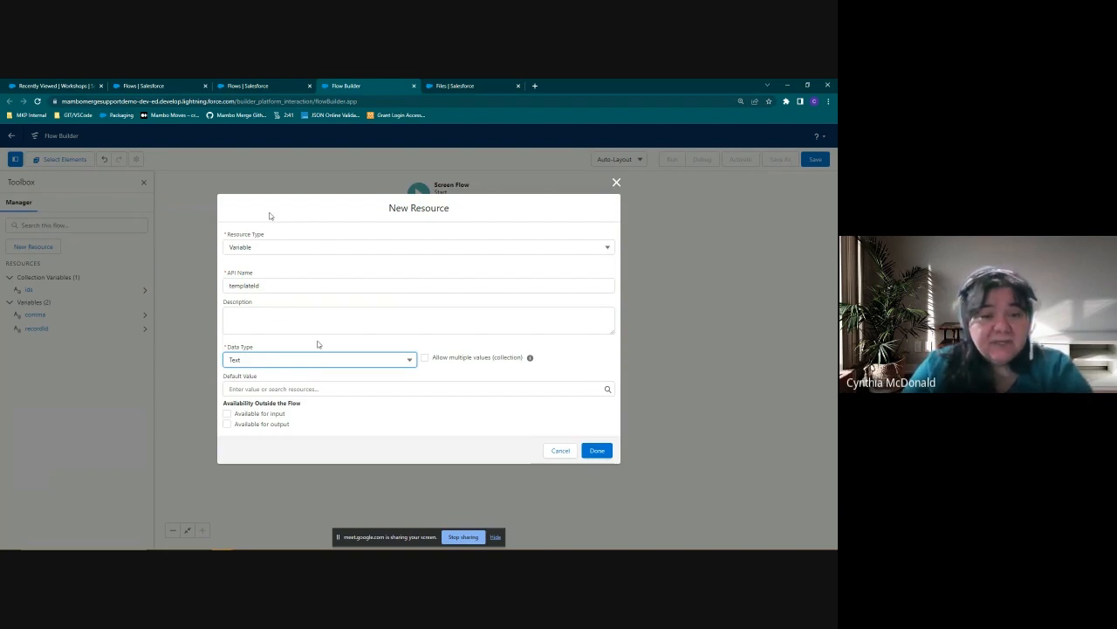
pyautogui.click(227, 414)
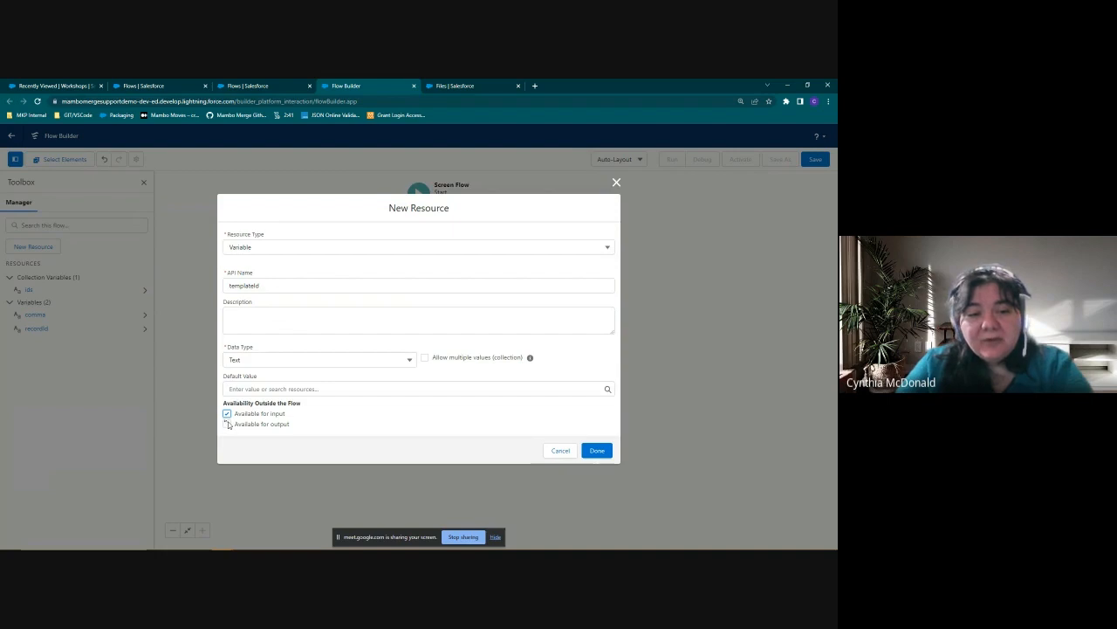
pyautogui.click(227, 425)
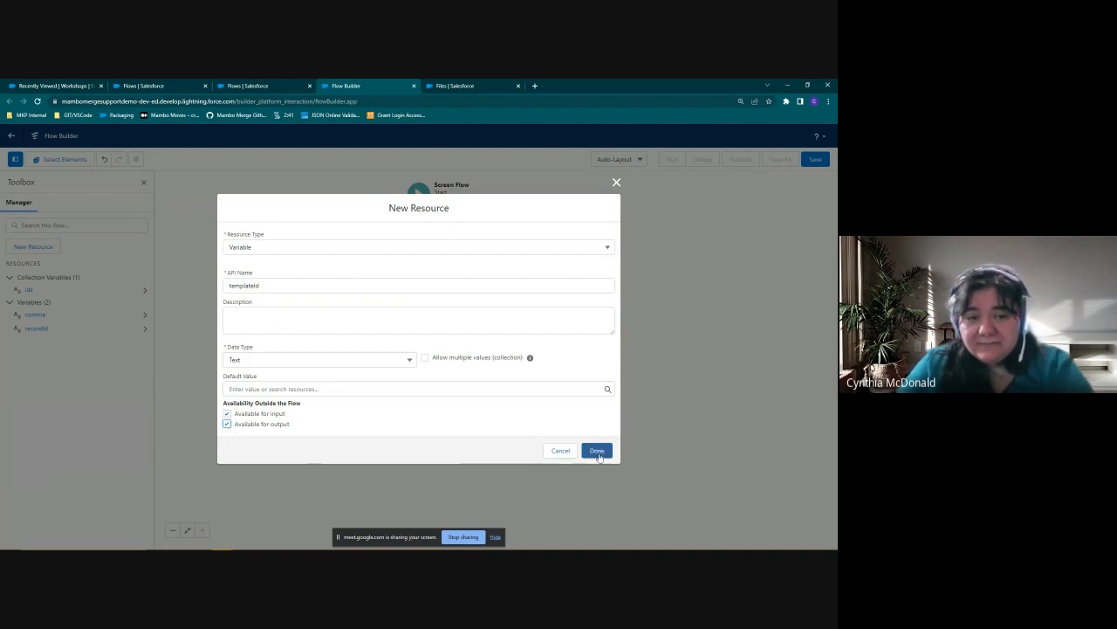
pyautogui.click(597, 451)
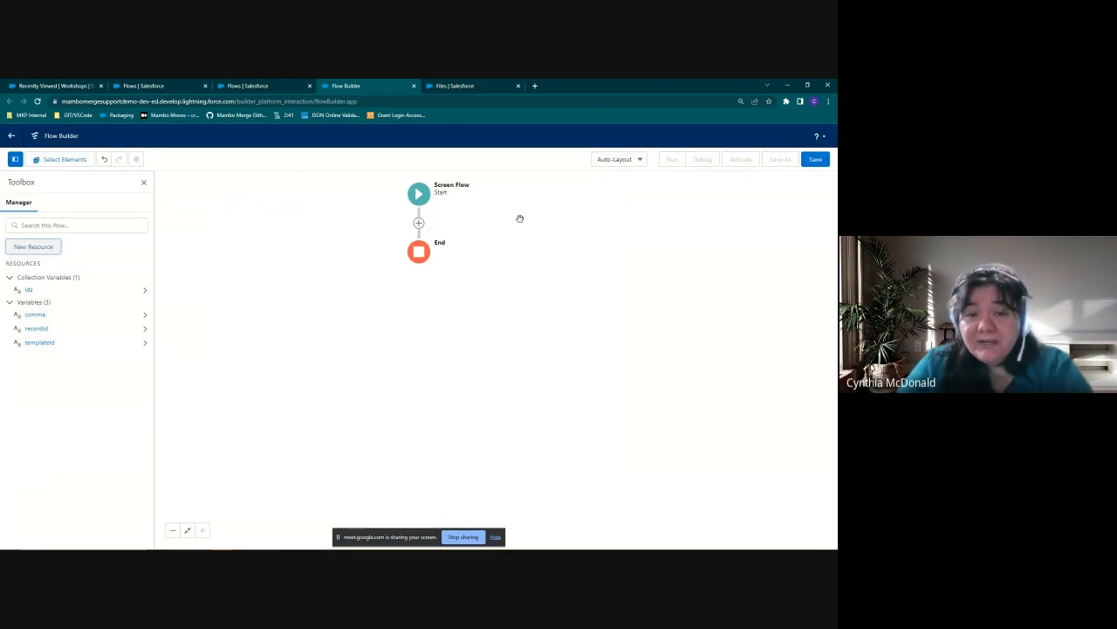
# Add a Loop element after Start labelled Collecting Records that iterates over the ids collection variable
pyautogui.click(419, 224)
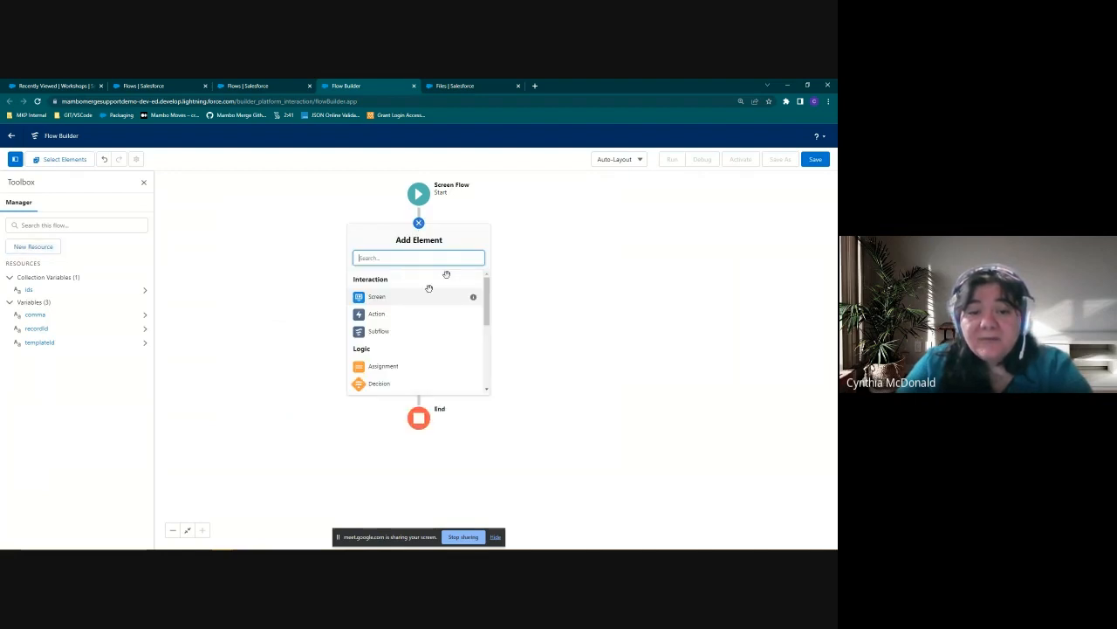
pyautogui.scroll(-1, 375, 354)
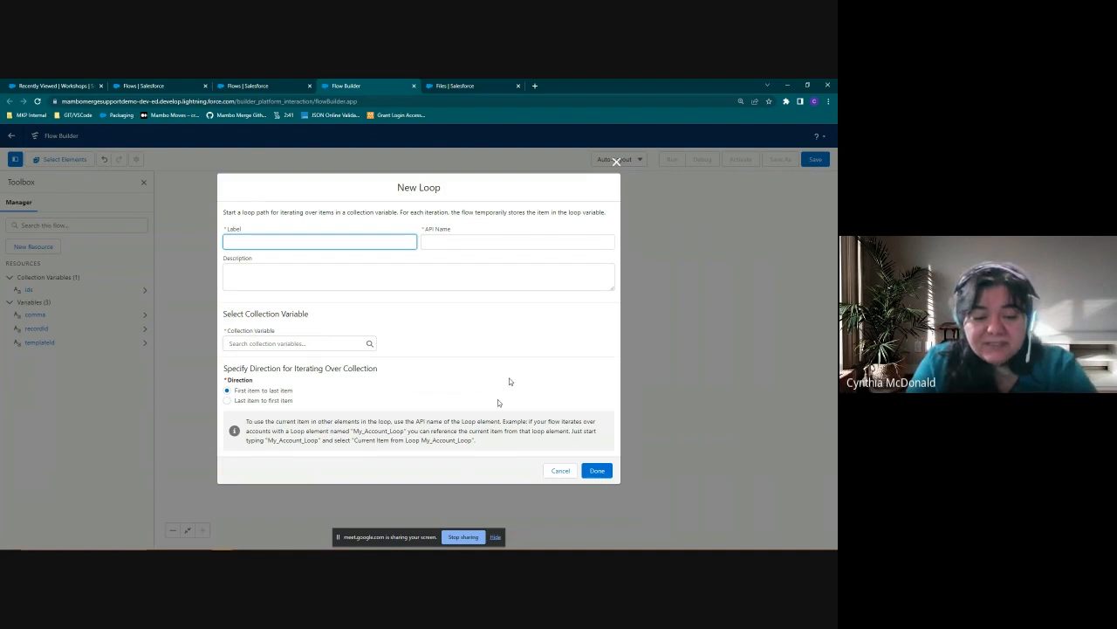
pyautogui.write('Co')
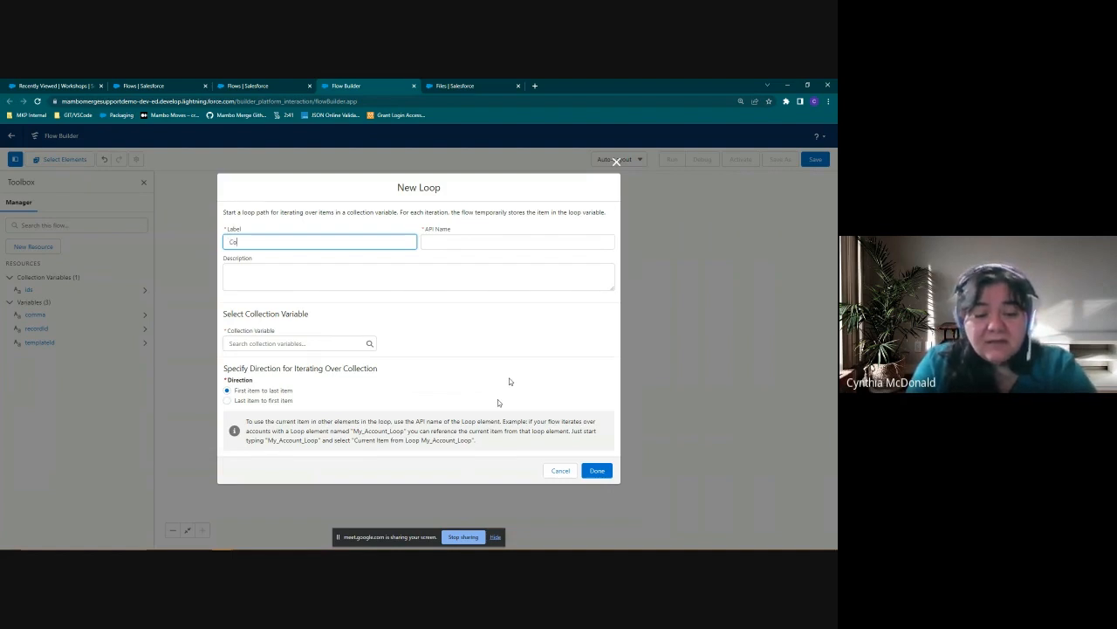
pyautogui.write('llecting')
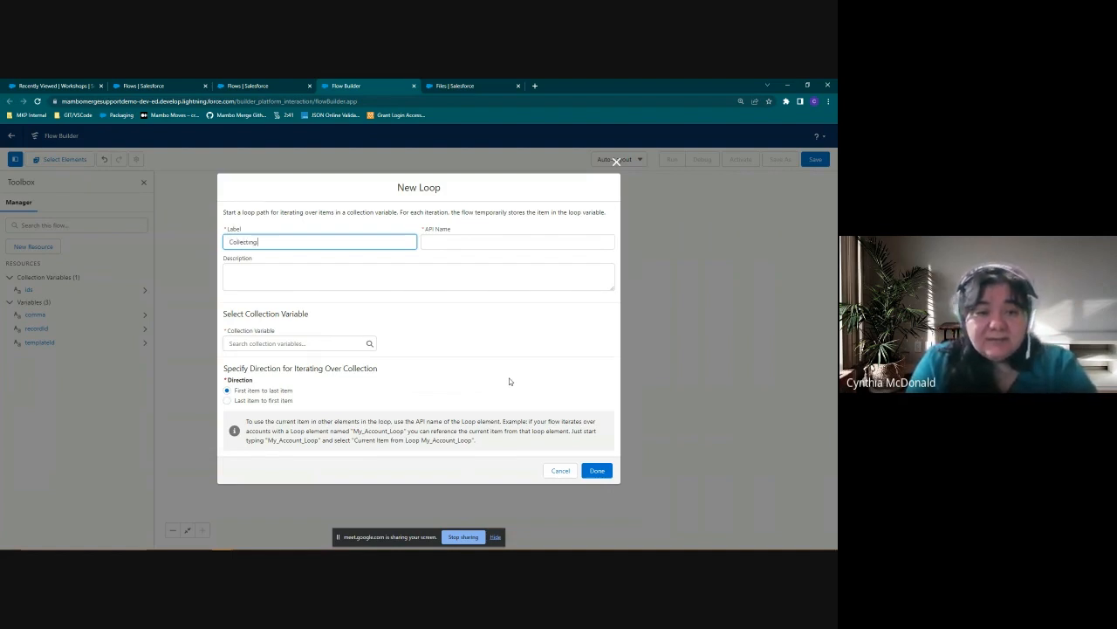
pyautogui.write(' Reco')
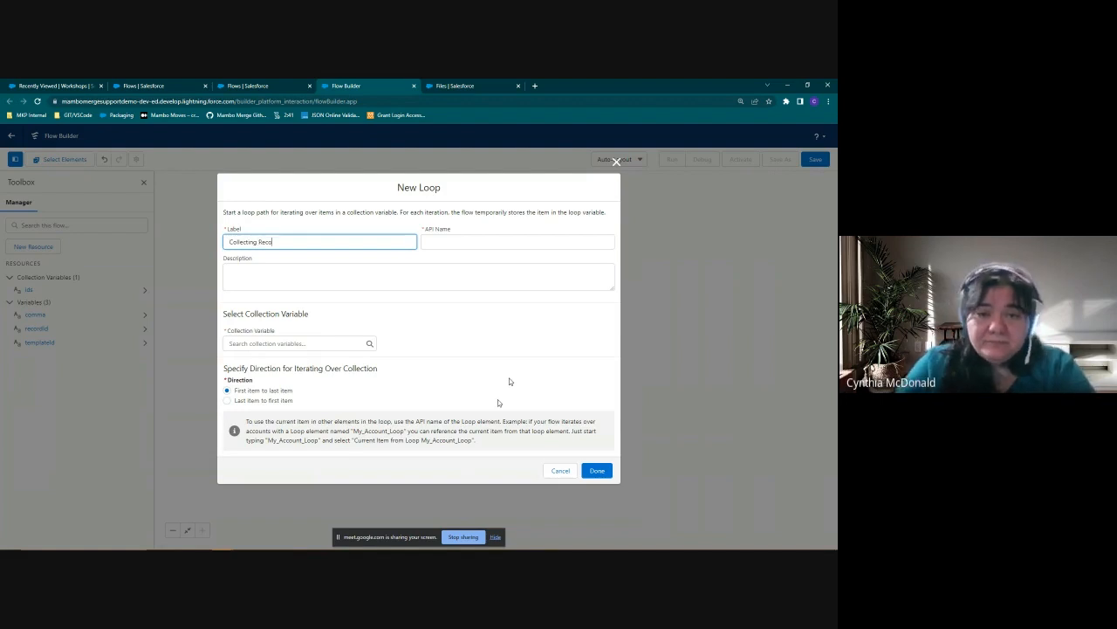
pyautogui.write('rds')
pyautogui.click(327, 284)
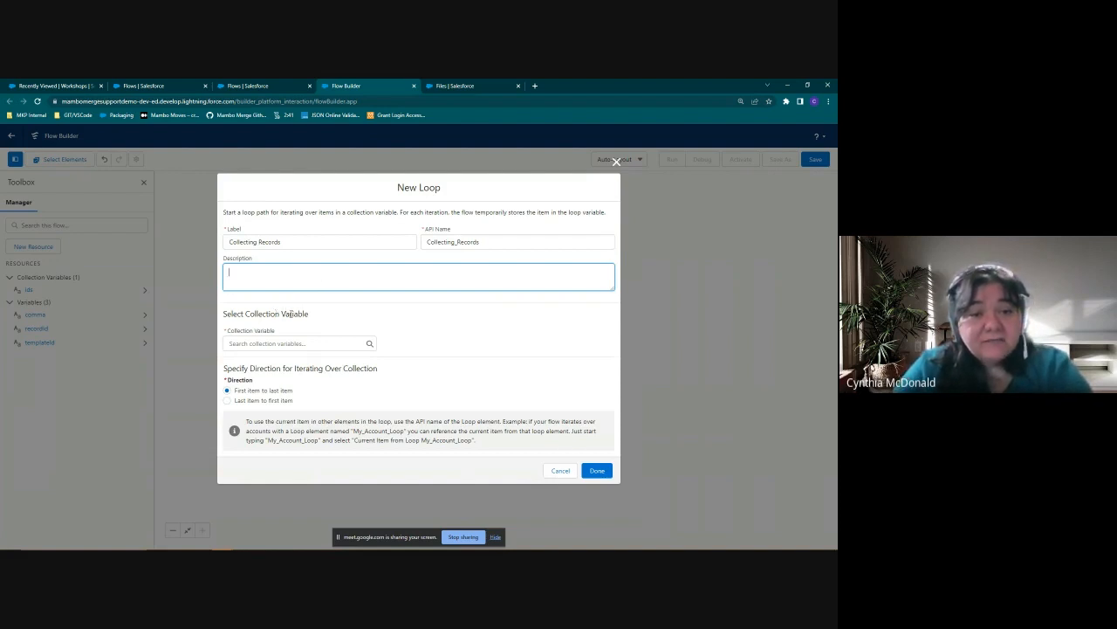
pyautogui.click(277, 343)
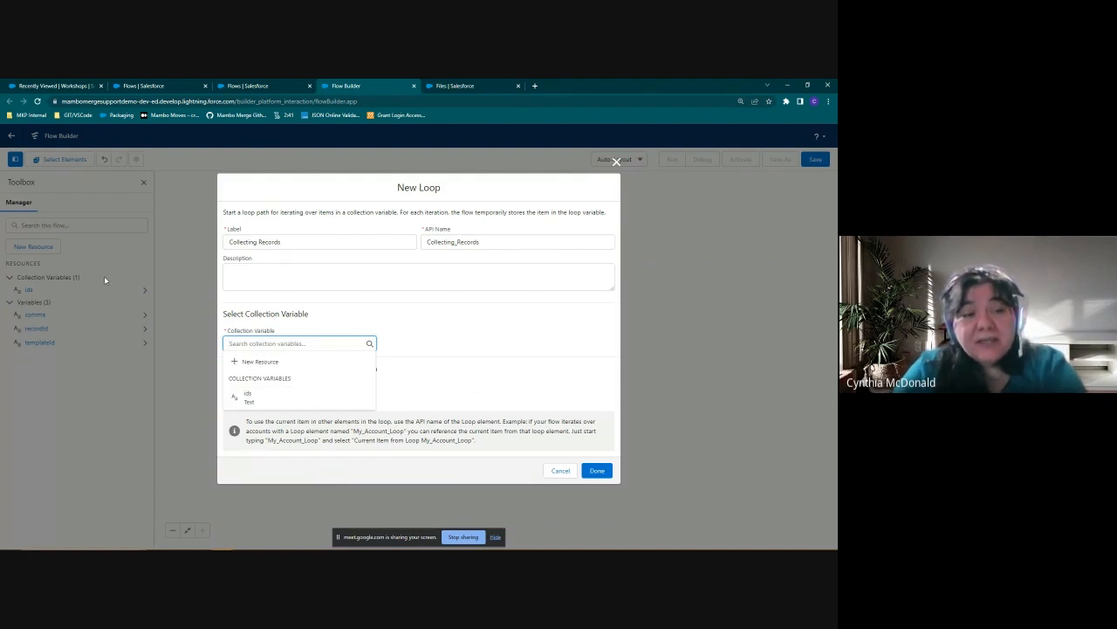
pyautogui.click(261, 395)
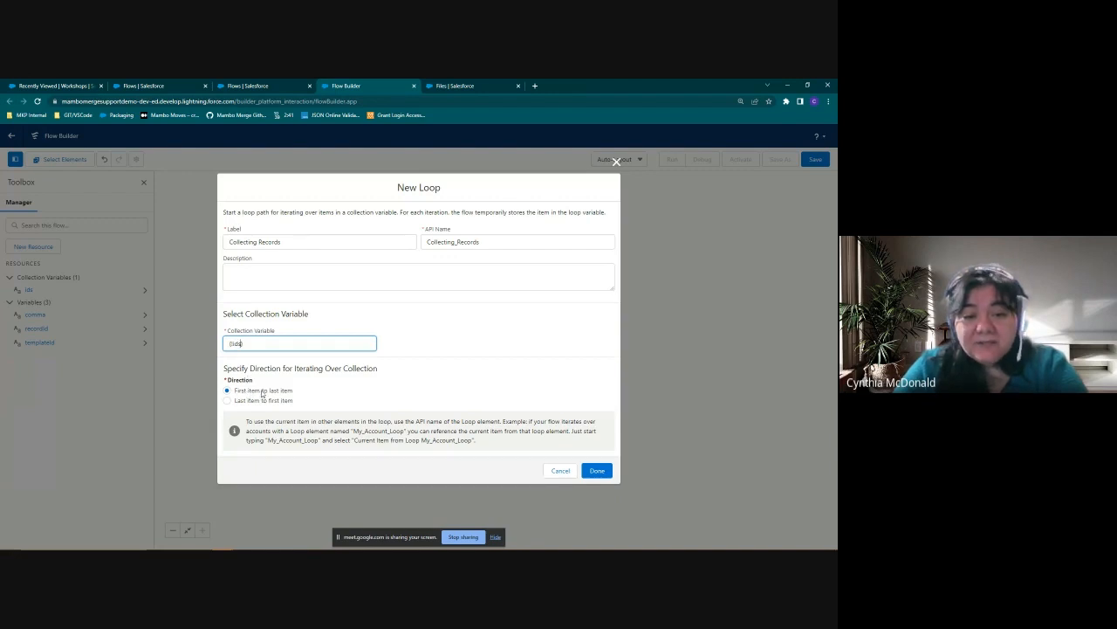
pyautogui.click(598, 472)
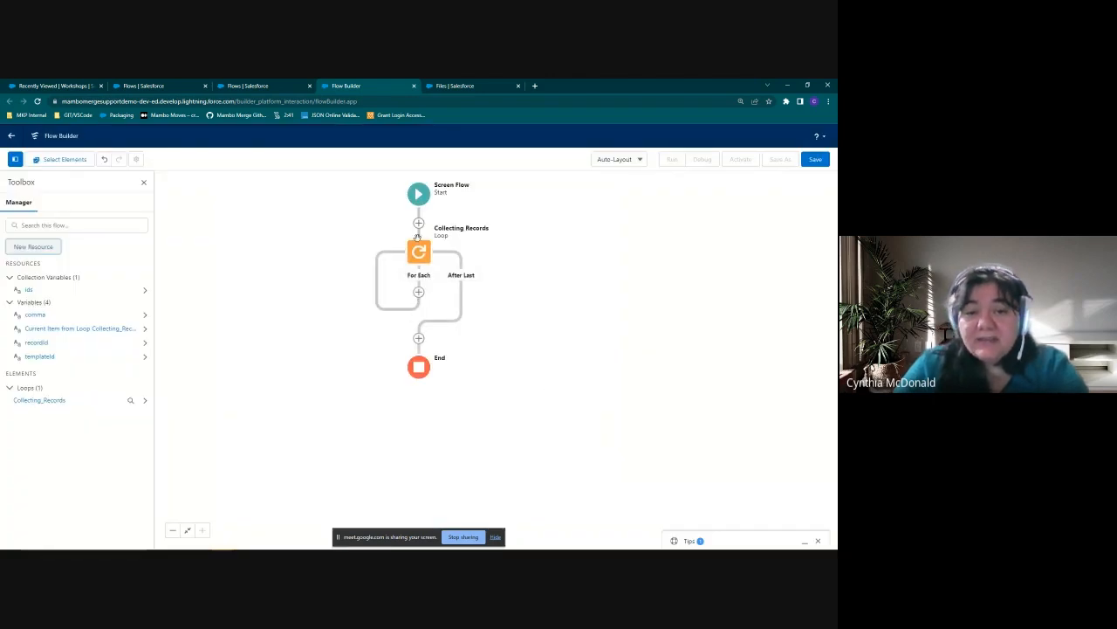
# Add an Assignment labelled Concatenate in the loop's For Each path that adds the current item from Collecting_Records to recordId
pyautogui.click(419, 293)
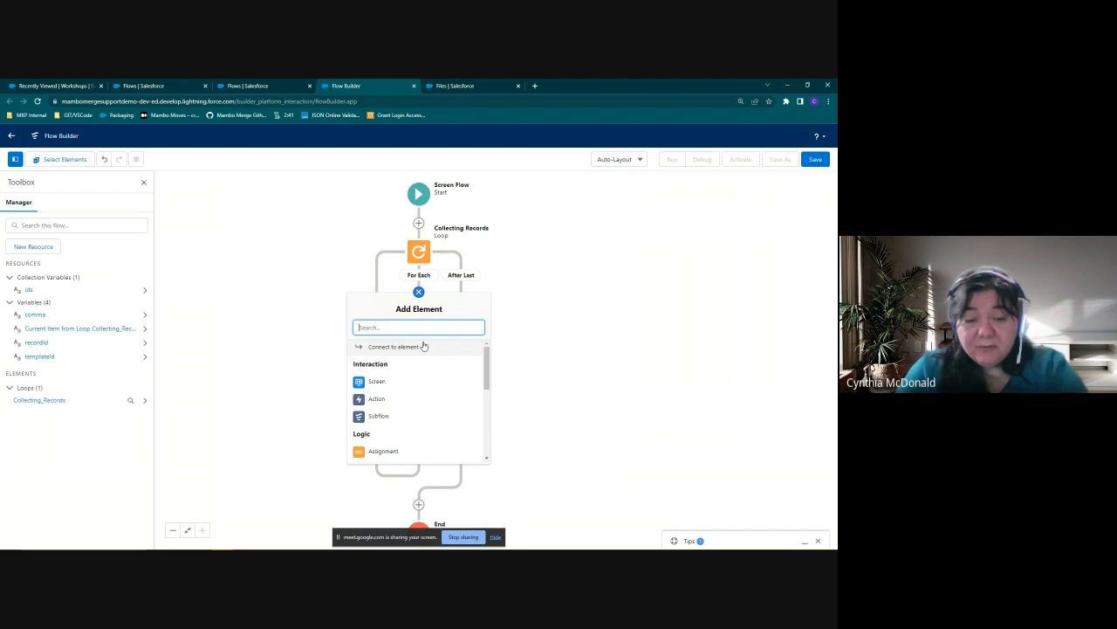
pyautogui.click(399, 452)
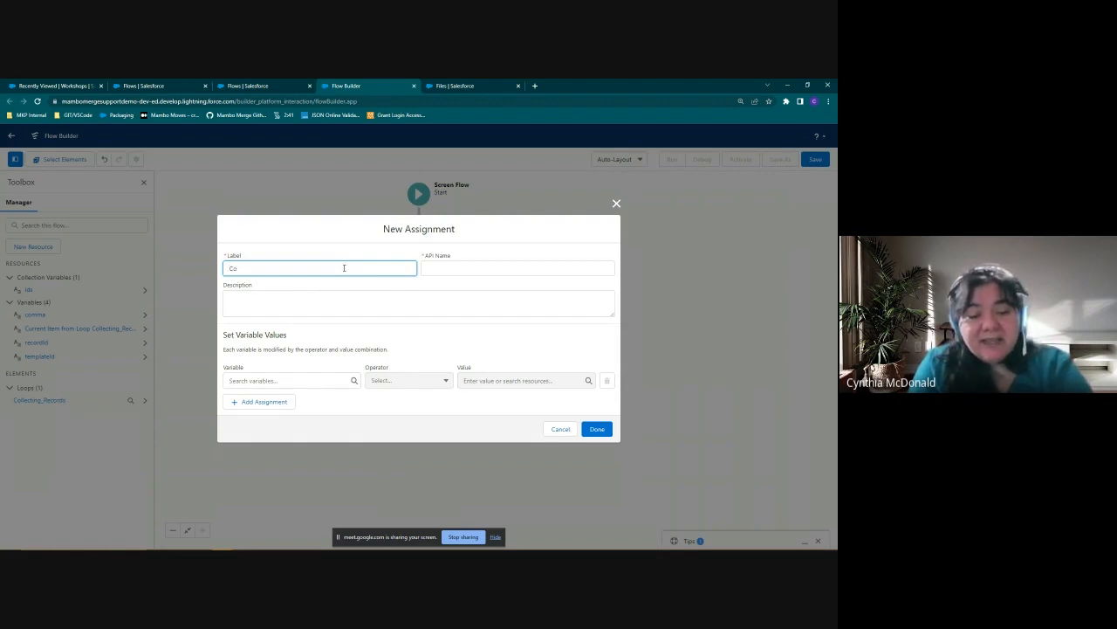
pyautogui.write('catenate')
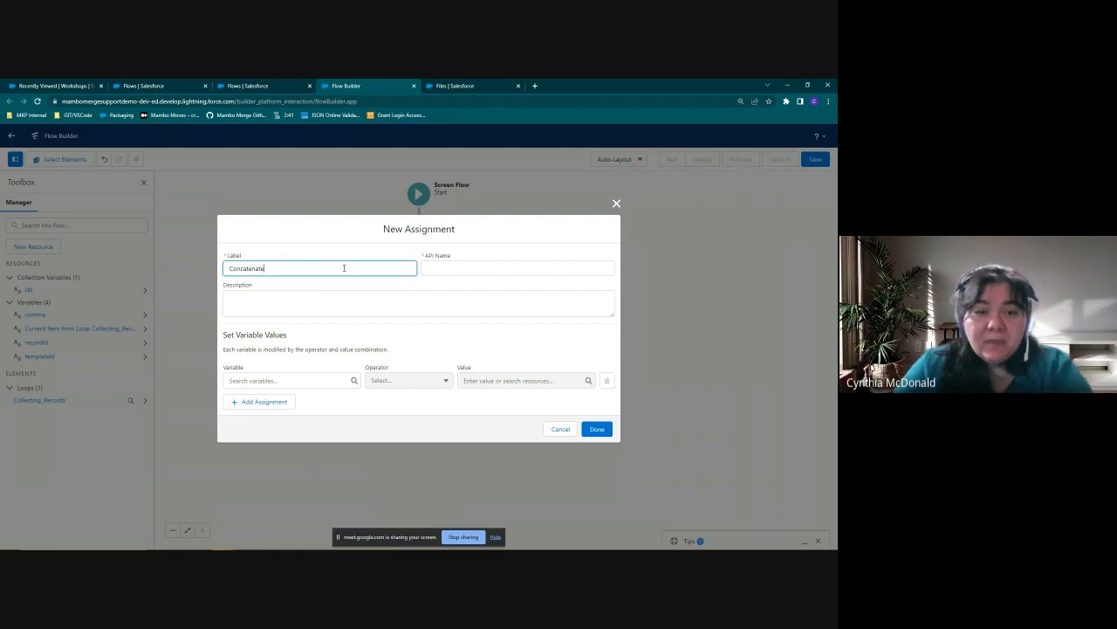
pyautogui.click(316, 304)
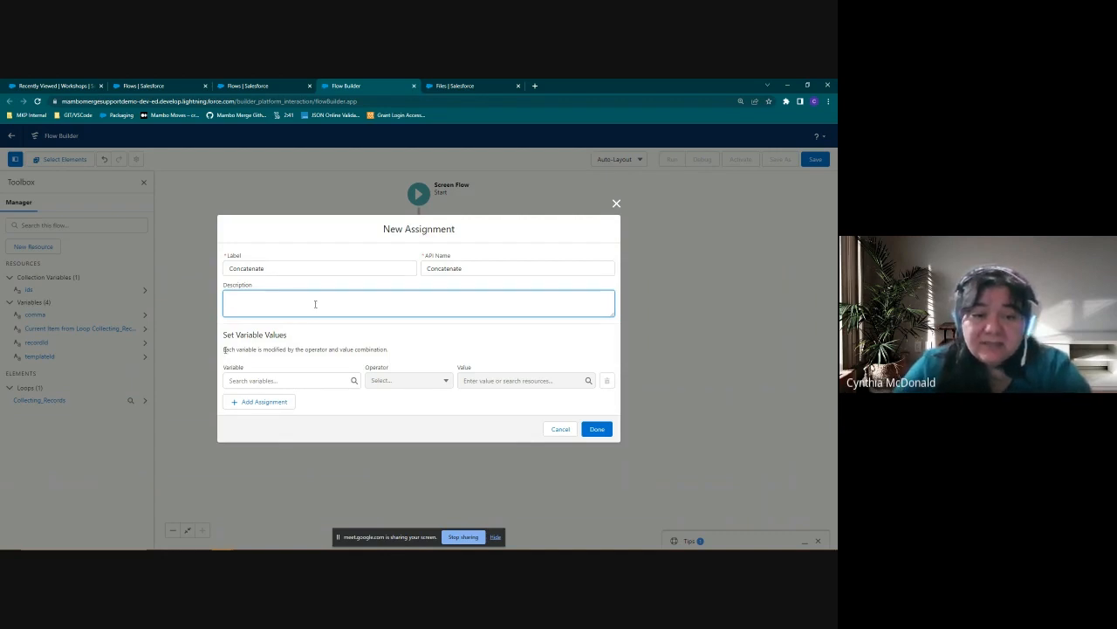
pyautogui.click(298, 381)
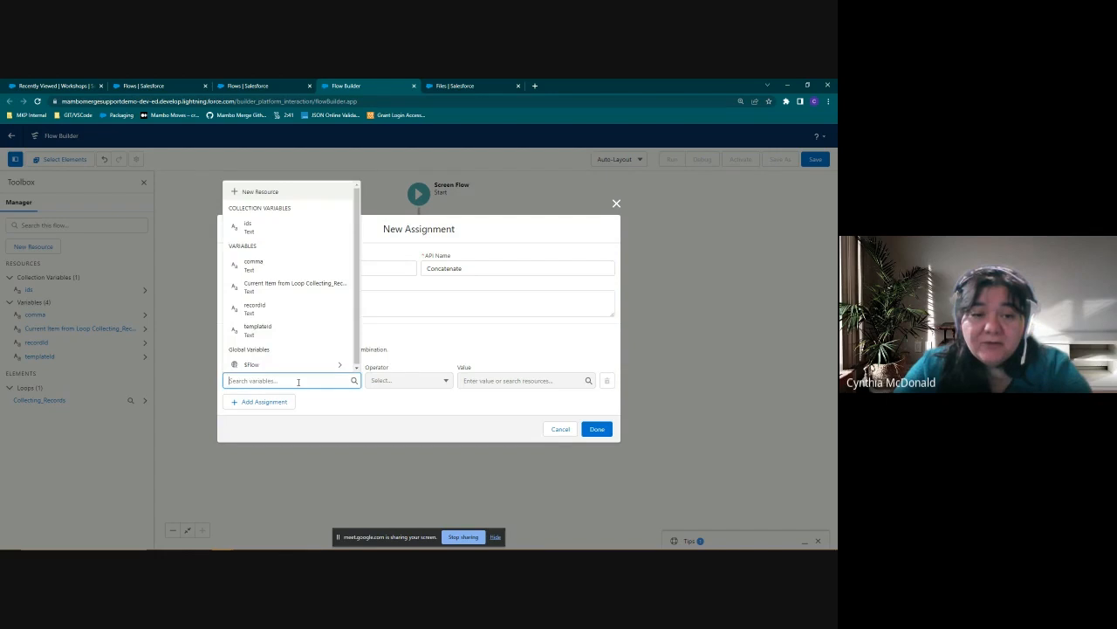
pyautogui.click(267, 309)
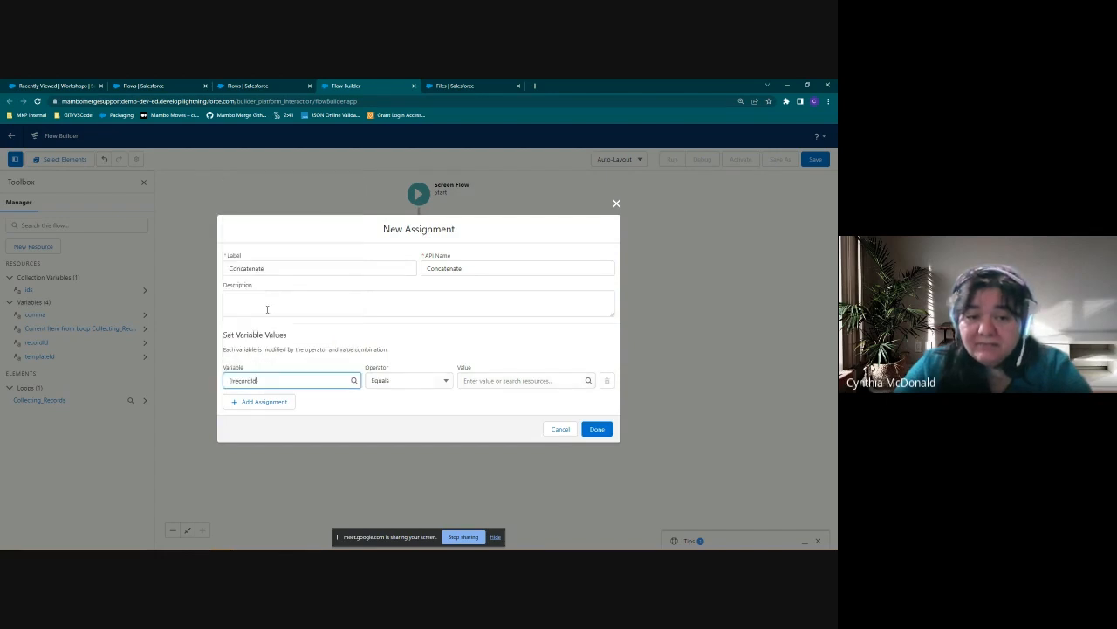
pyautogui.click(433, 387)
pyautogui.click(415, 417)
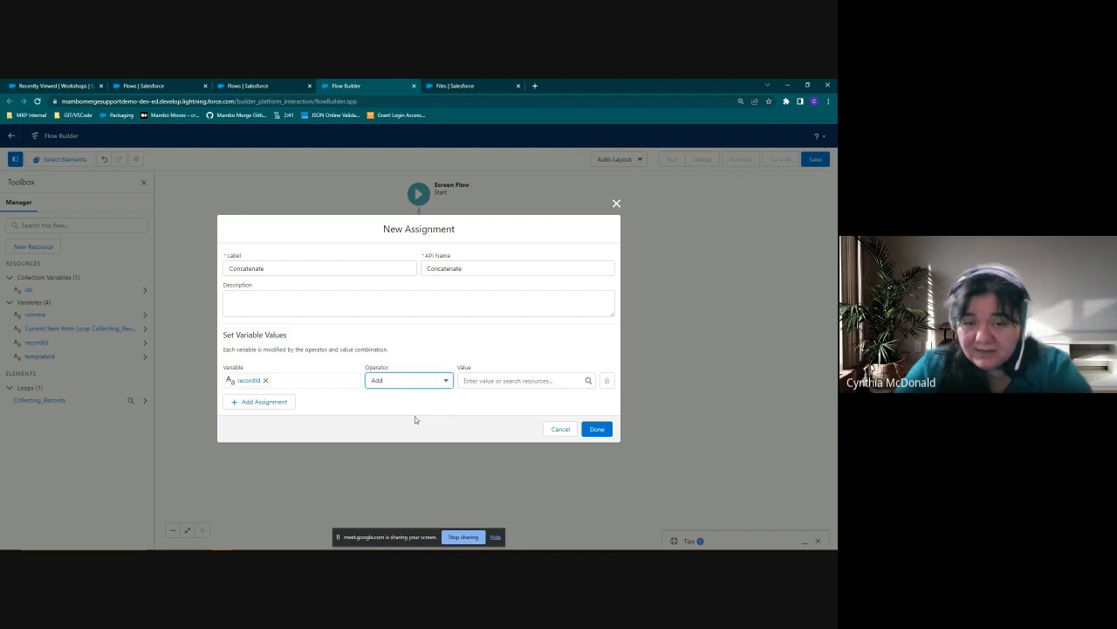
pyautogui.click(482, 382)
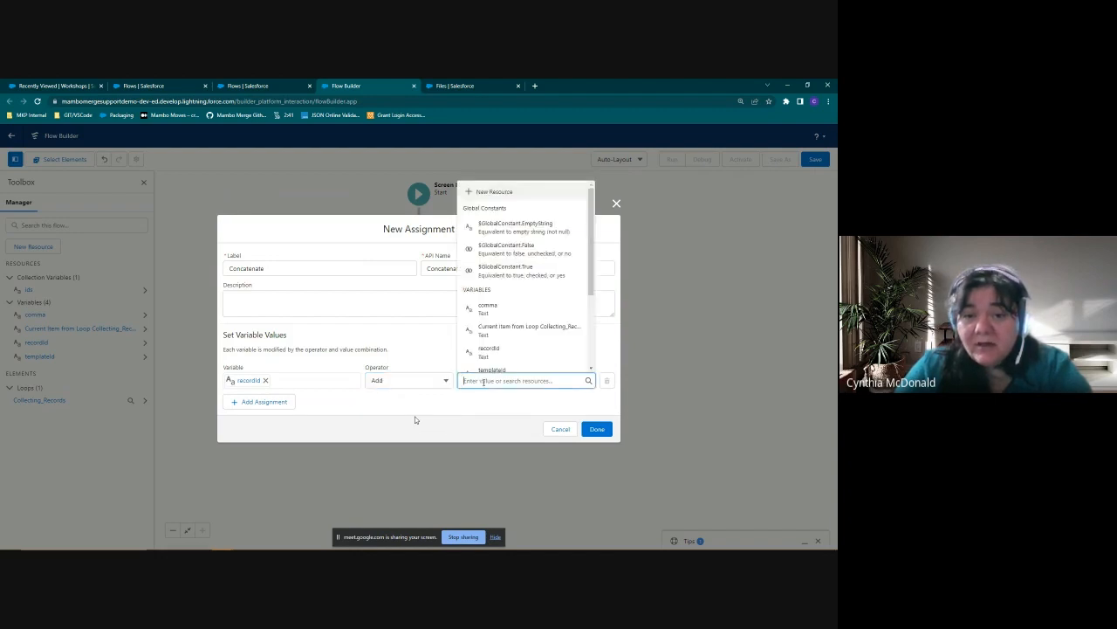
pyautogui.click(553, 337)
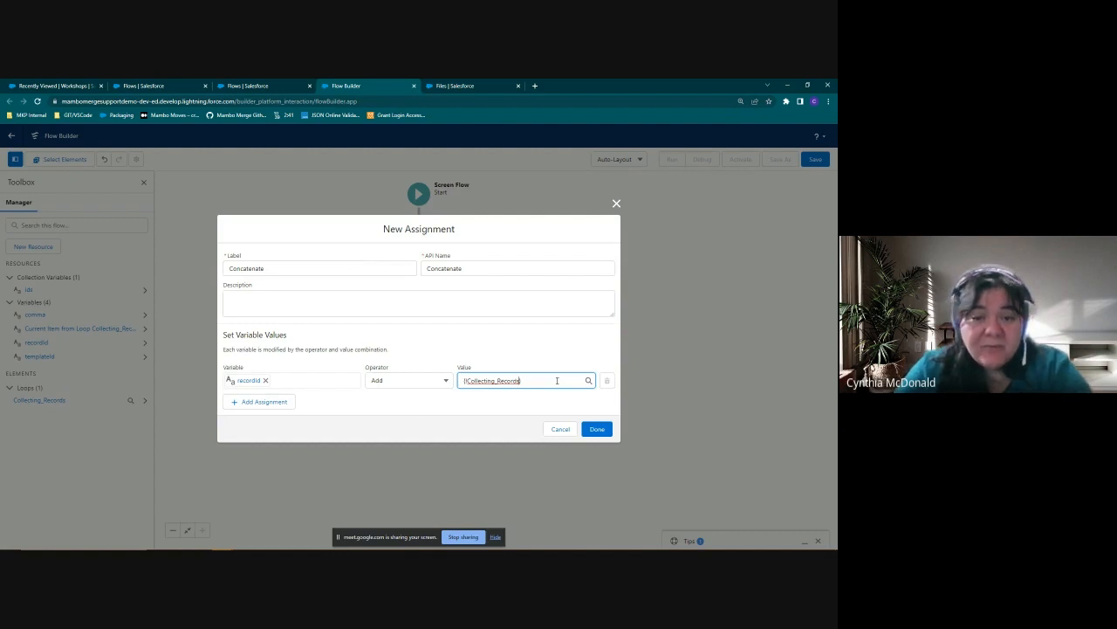
# Add a second row to the Concatenate assignment that adds the comma variable to recordId, and finish the element
pyautogui.click(282, 403)
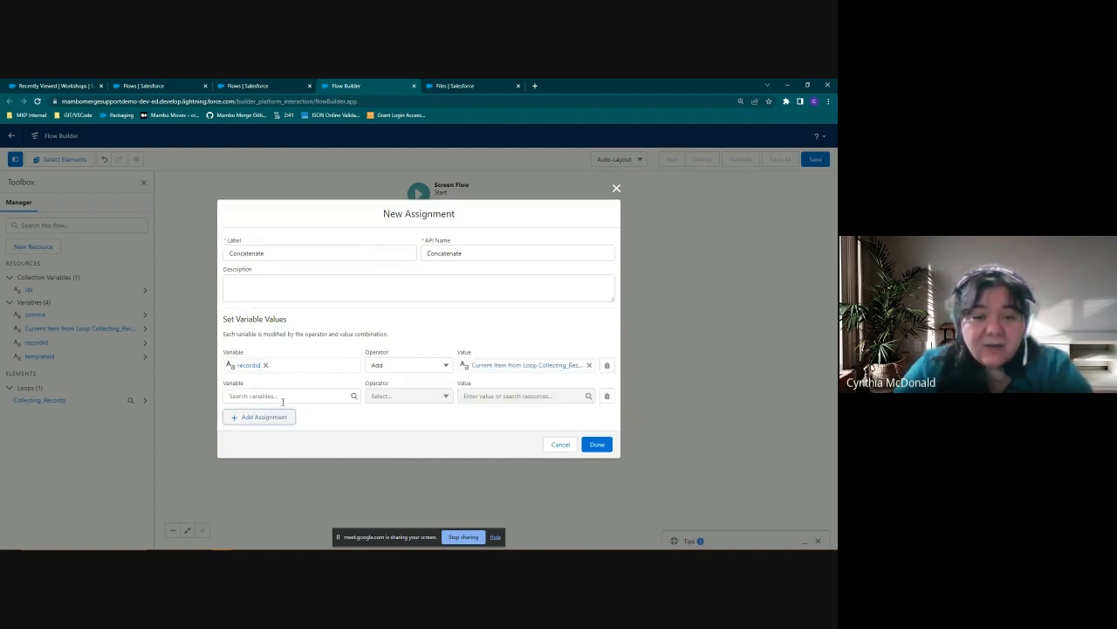
pyautogui.click(301, 393)
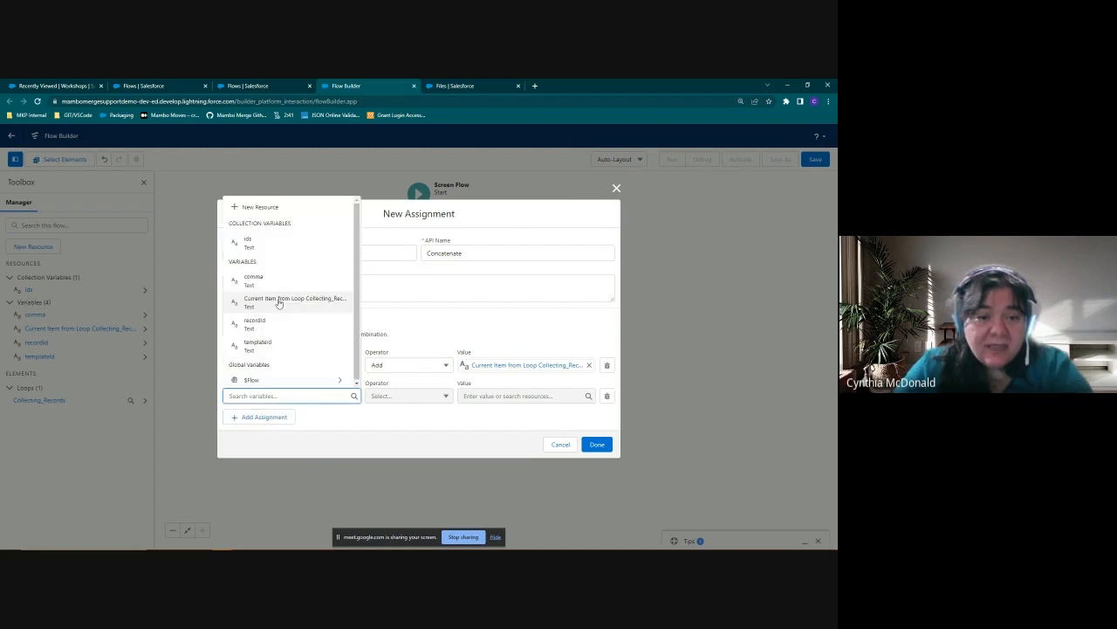
pyautogui.click(268, 321)
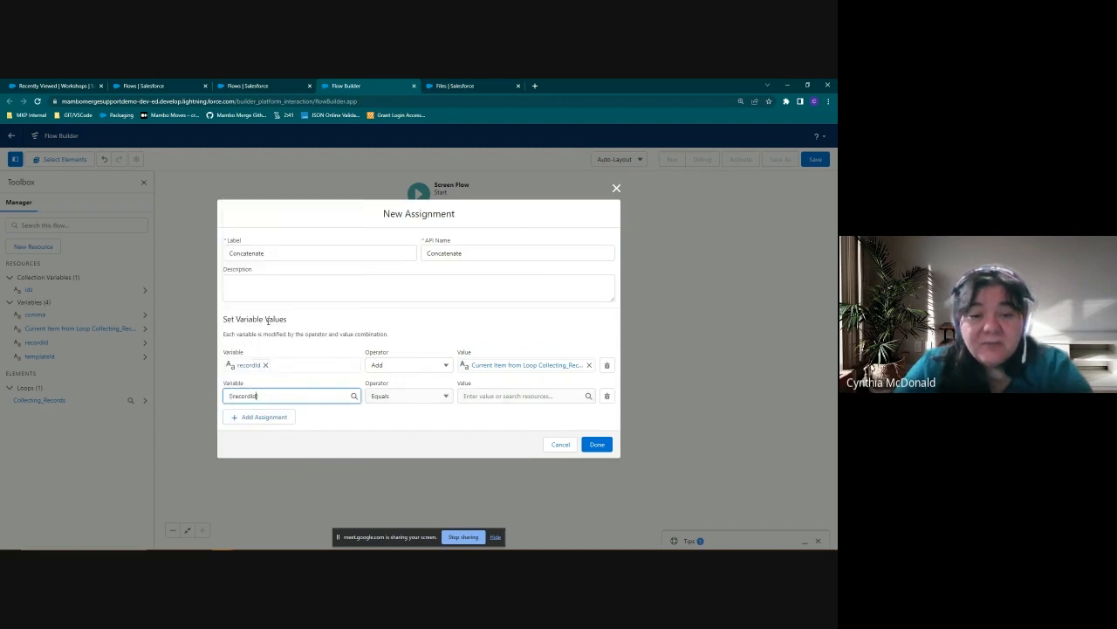
pyautogui.click(407, 396)
pyautogui.click(392, 430)
pyautogui.click(507, 395)
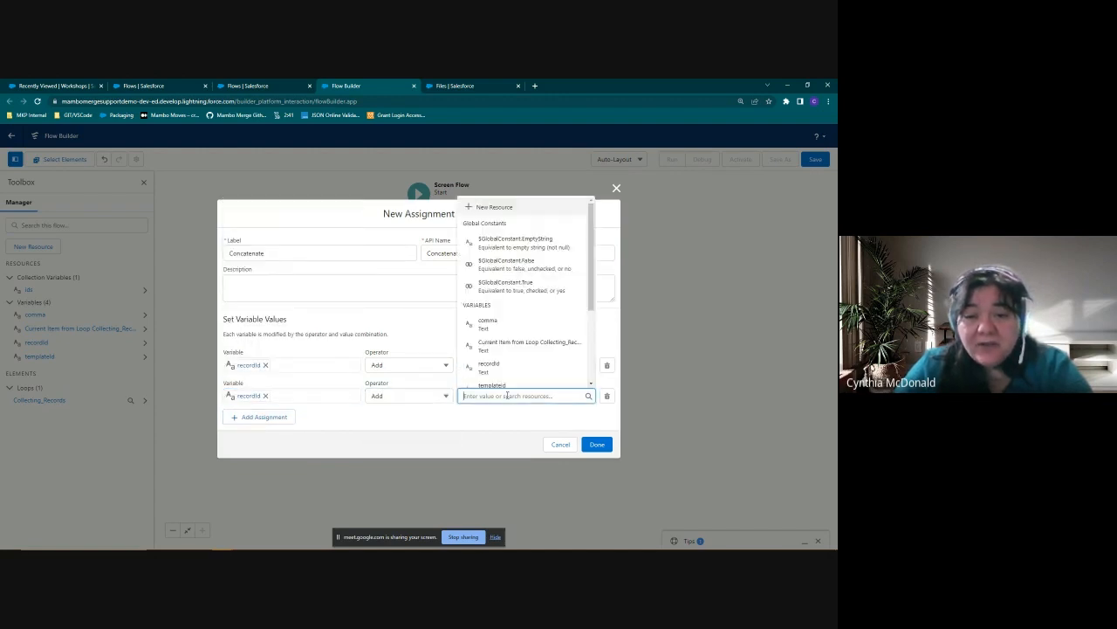
pyautogui.write('{!comma')
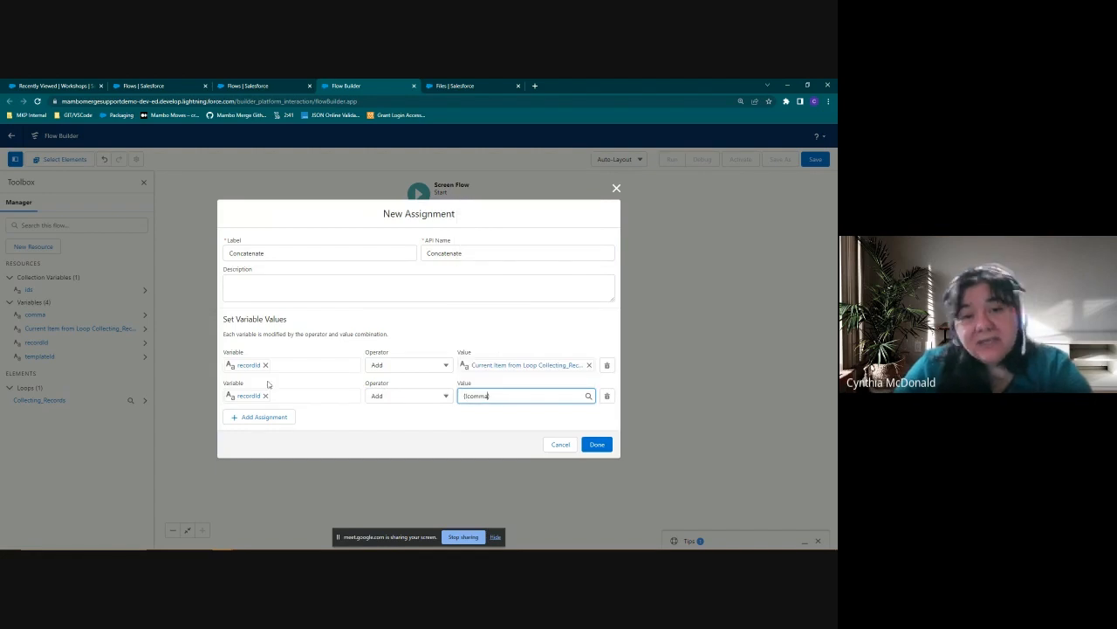
pyautogui.write('}')
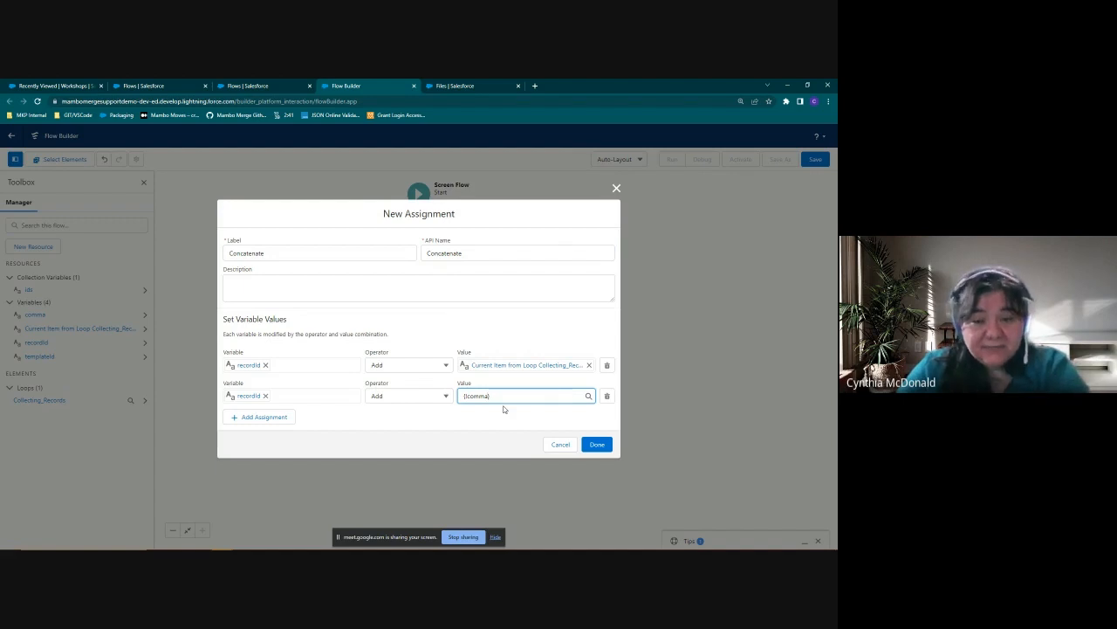
pyautogui.click(597, 446)
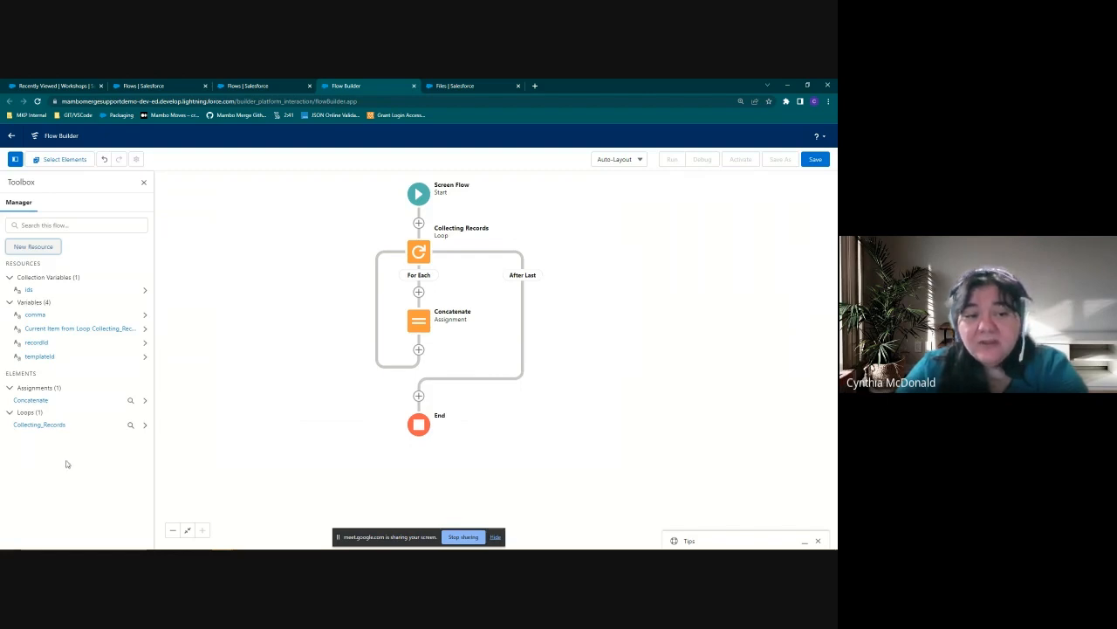
# Add a Screen element after the loop, before End, with the label Mambo Merge Flow Page and API name Mambo_Merge_Flow_Page
pyautogui.click(419, 397)
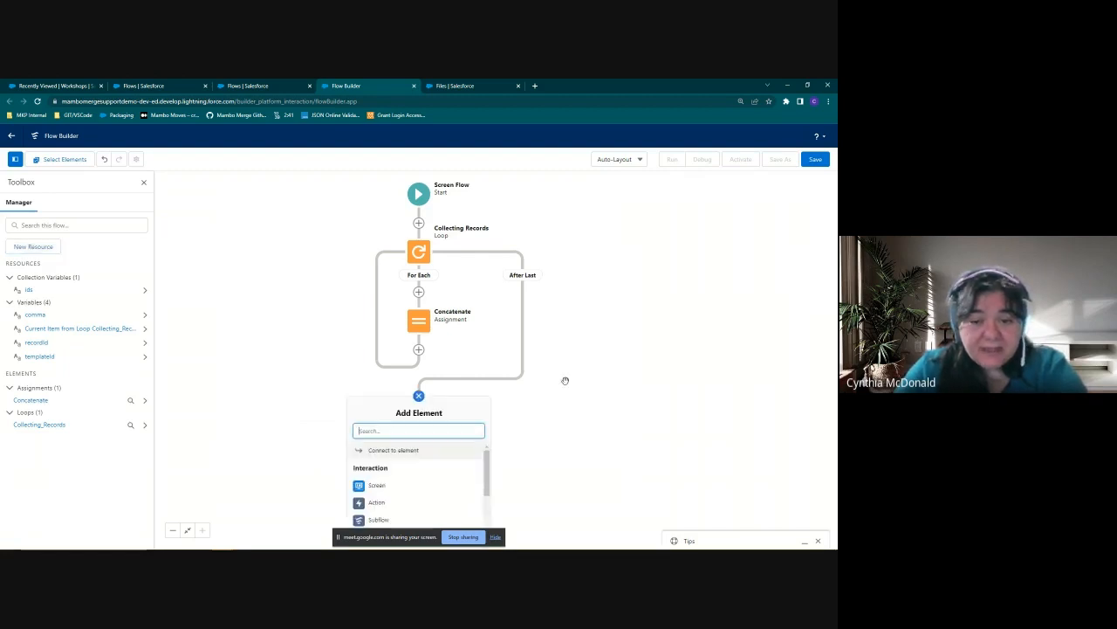
pyautogui.scroll(-2, 565, 381)
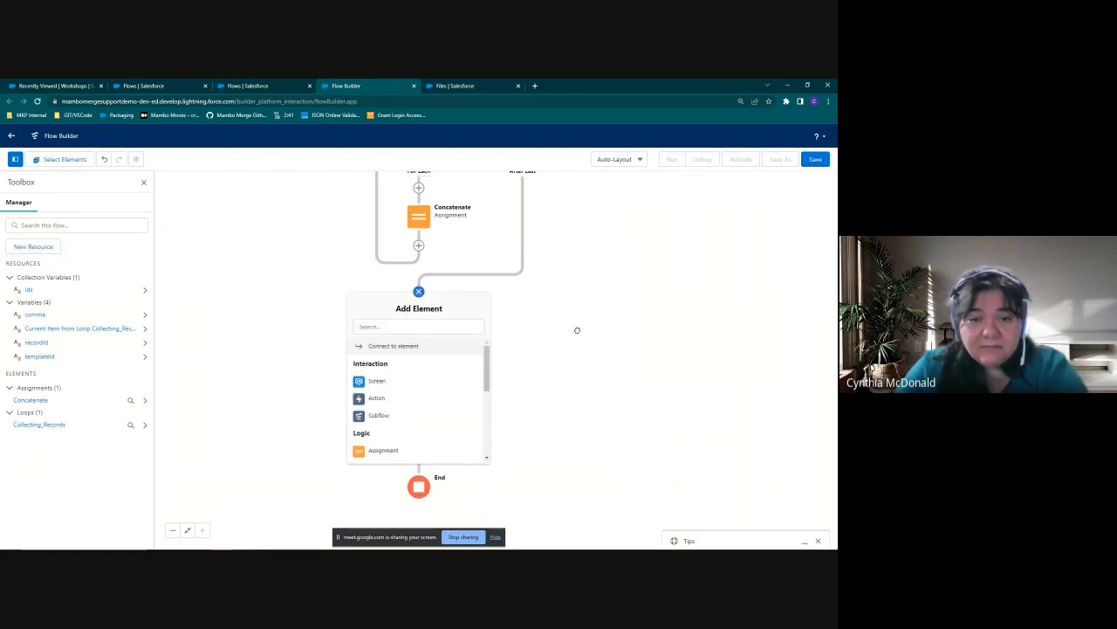
pyautogui.click(421, 292)
pyautogui.click(420, 292)
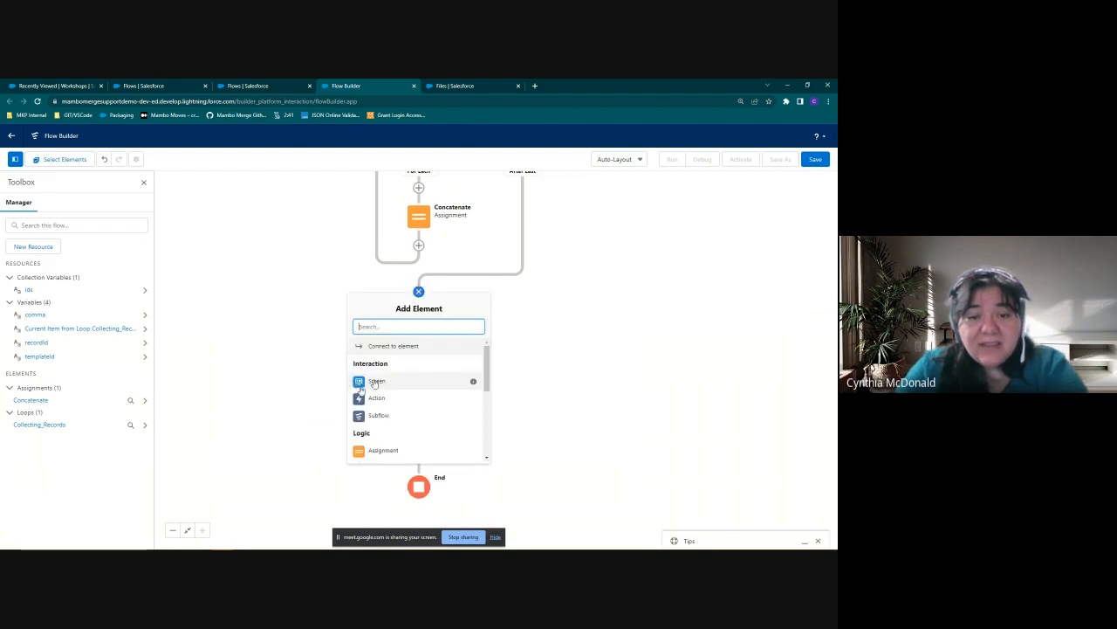
pyautogui.click(393, 384)
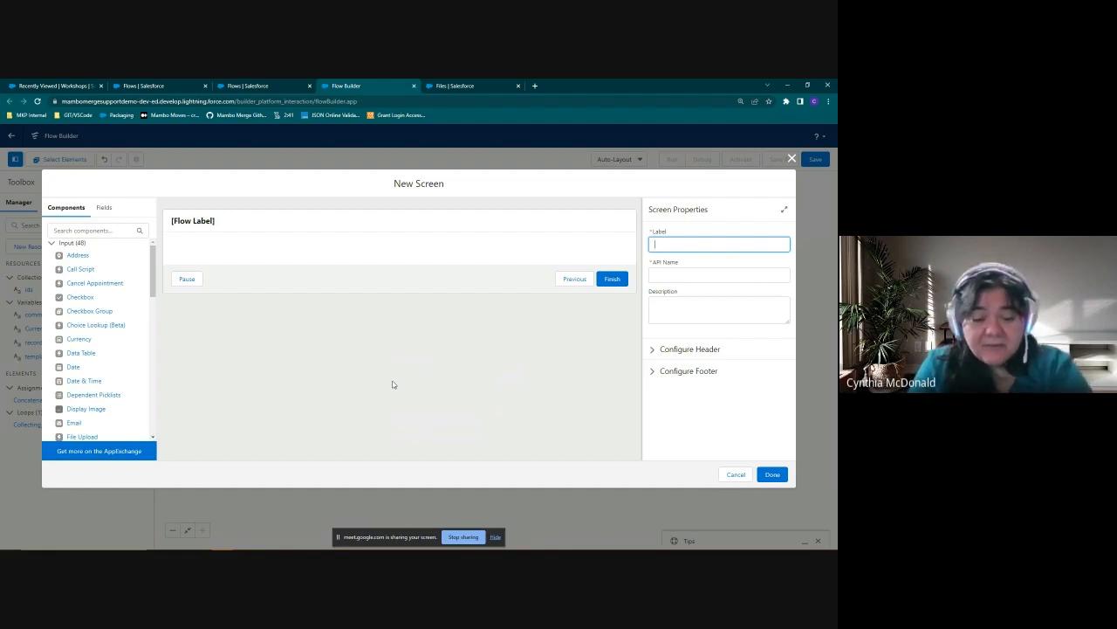
pyautogui.write('Mambo Merge')
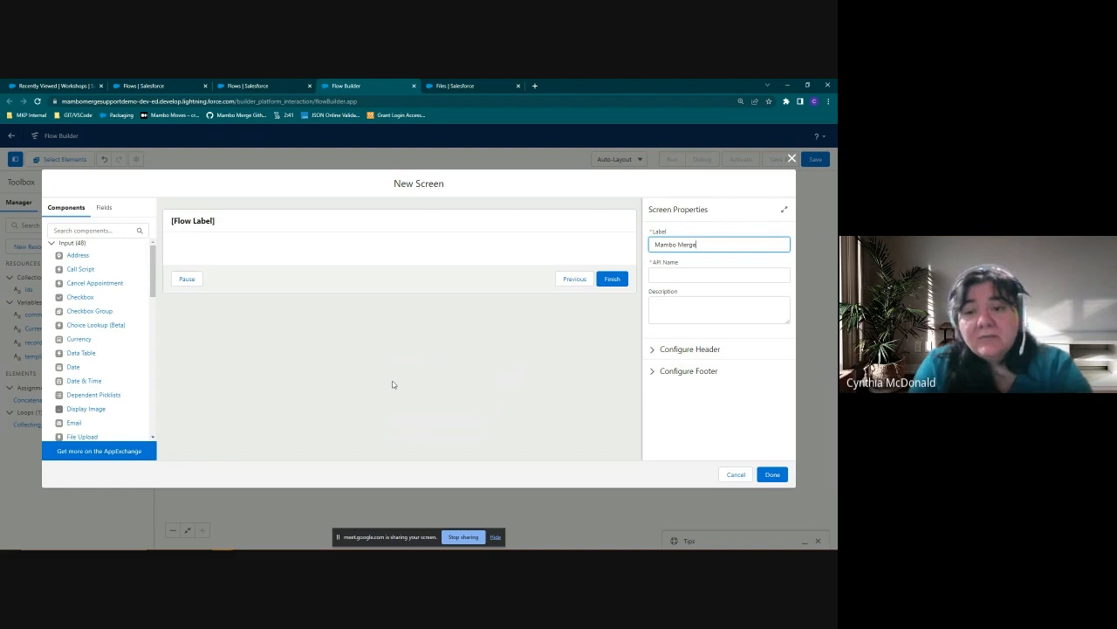
pyautogui.write(' F')
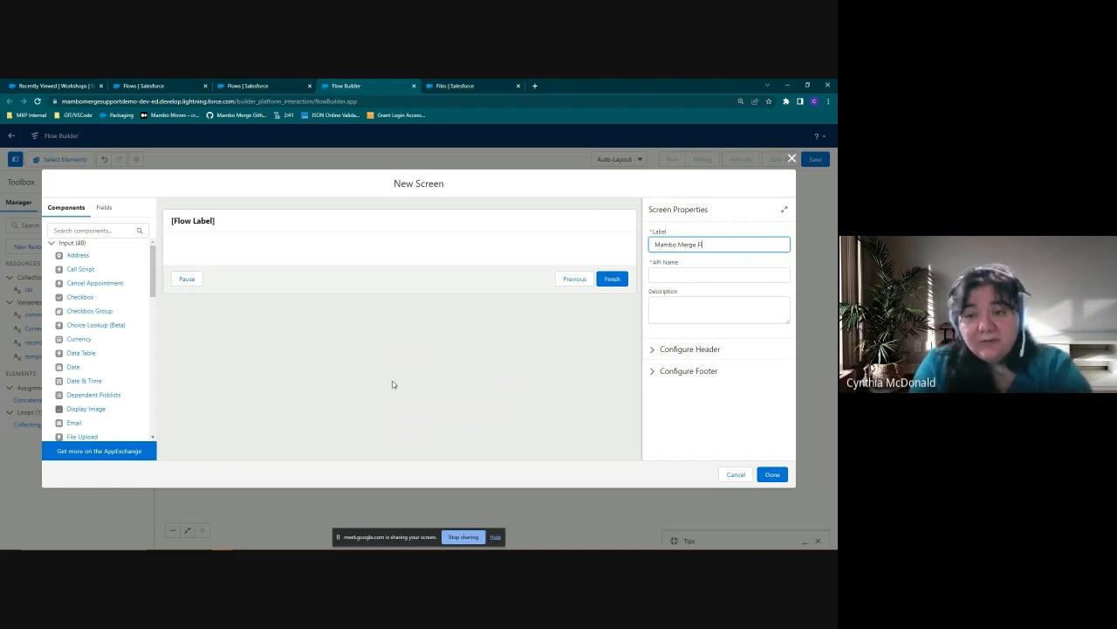
pyautogui.write('low Page')
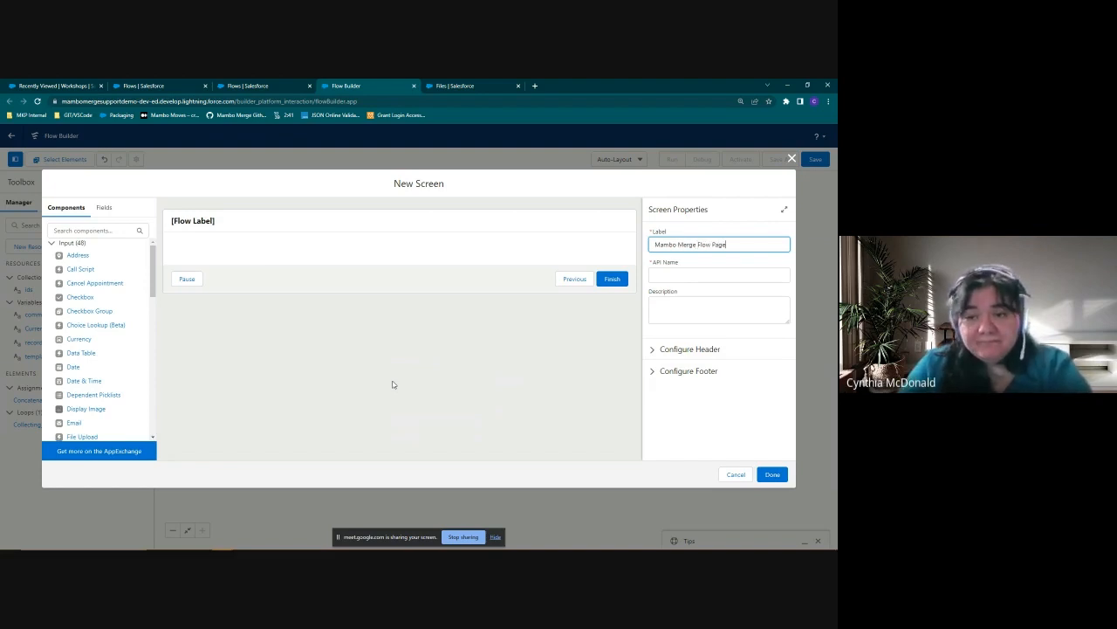
pyautogui.click(692, 275)
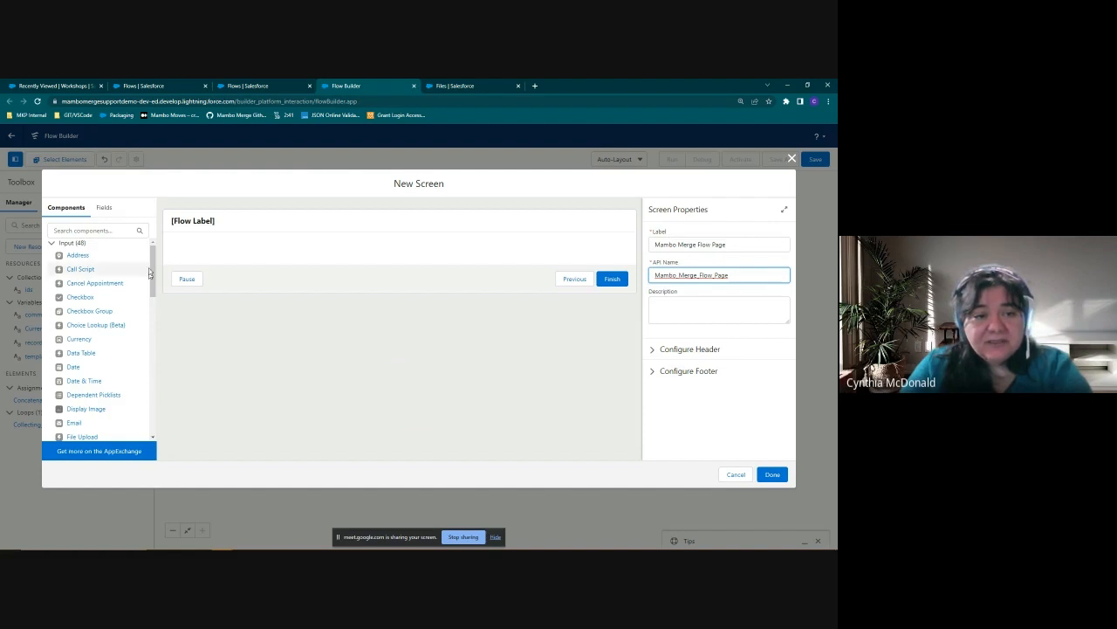
# Place the custom Mambo Merge component on the screen and give it the API name MMComponent
pyautogui.moveTo(153, 259); pyautogui.dragTo(162, 402)
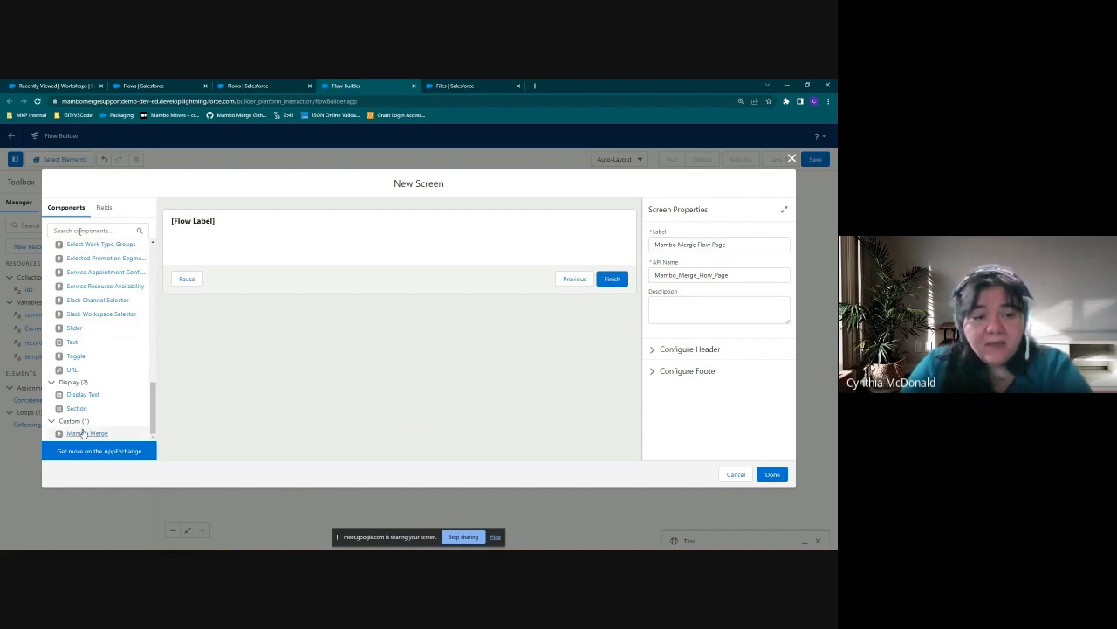
pyautogui.moveTo(82, 433); pyautogui.dragTo(318, 254)
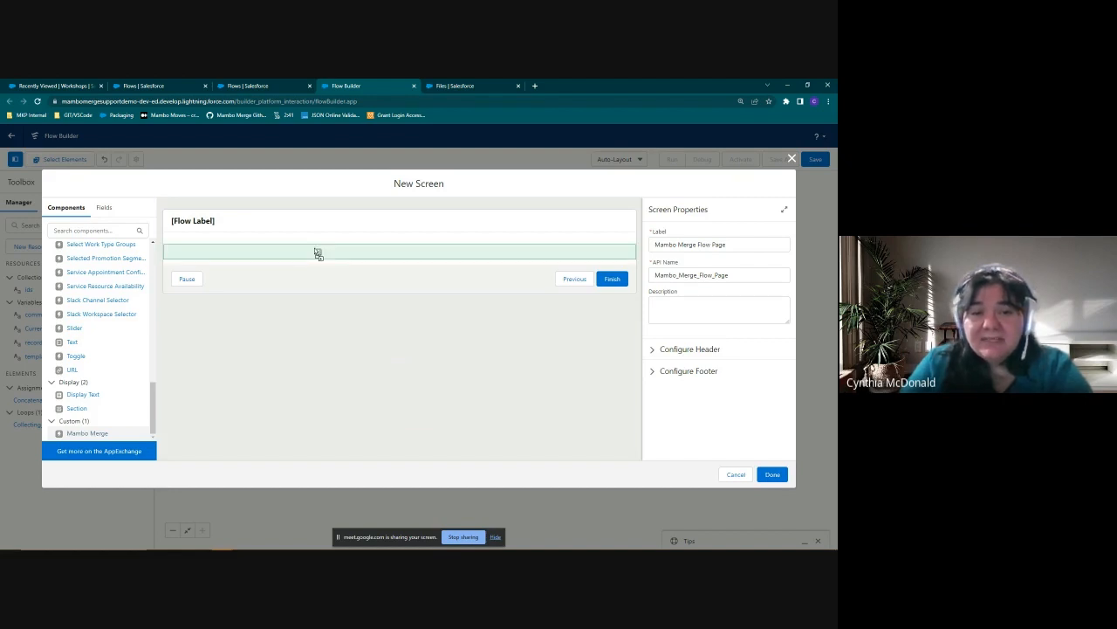
pyautogui.moveTo(318, 253); pyautogui.dragTo(319, 256)
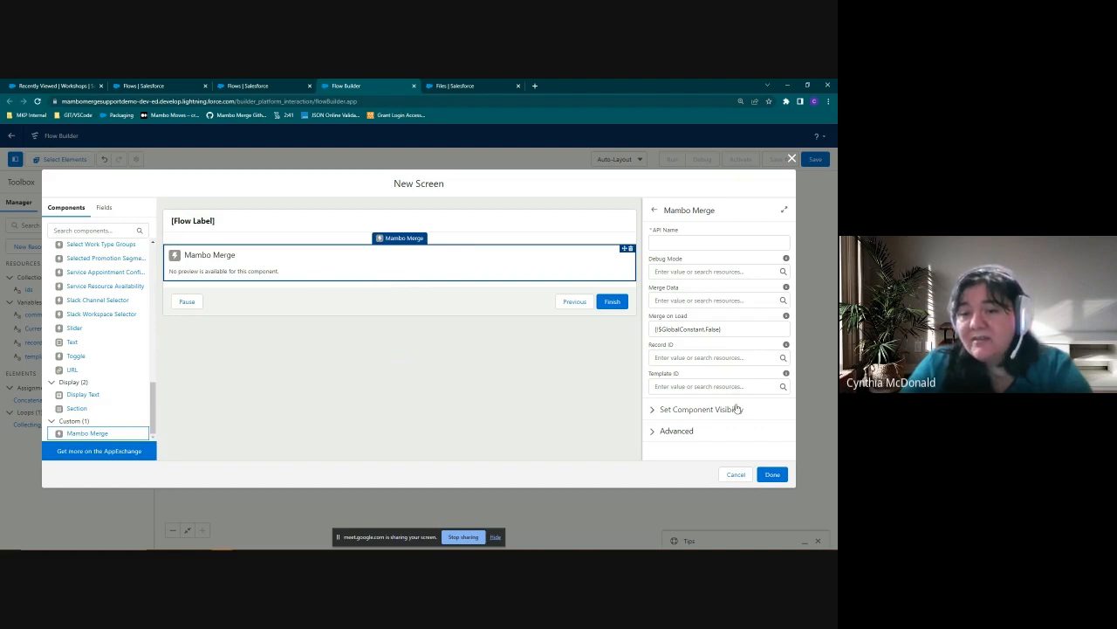
pyautogui.click(690, 244)
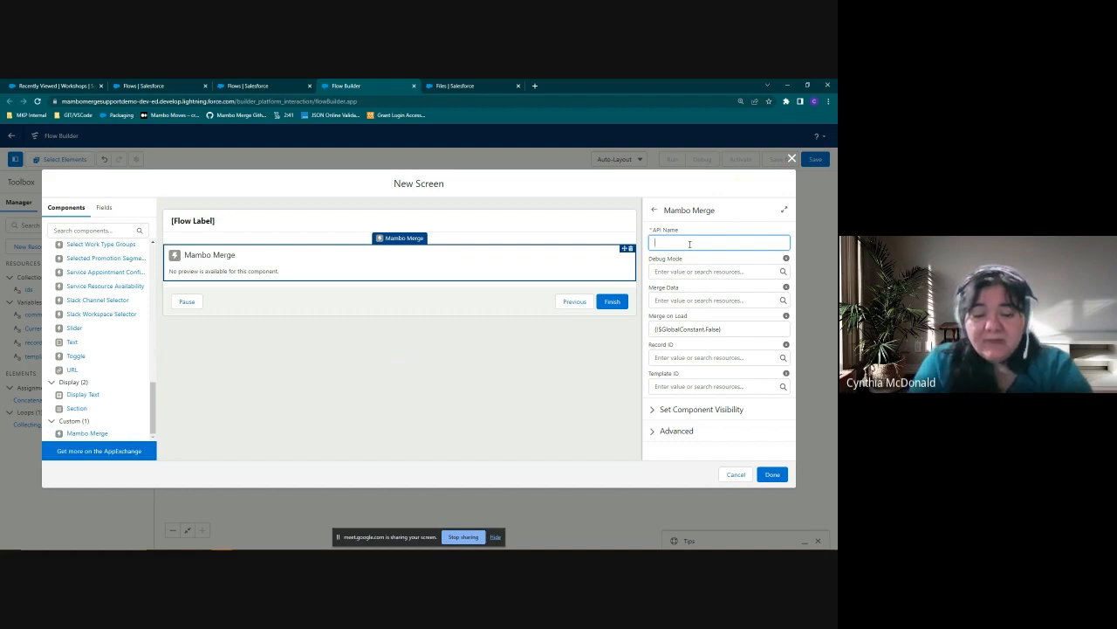
pyautogui.write('MM')
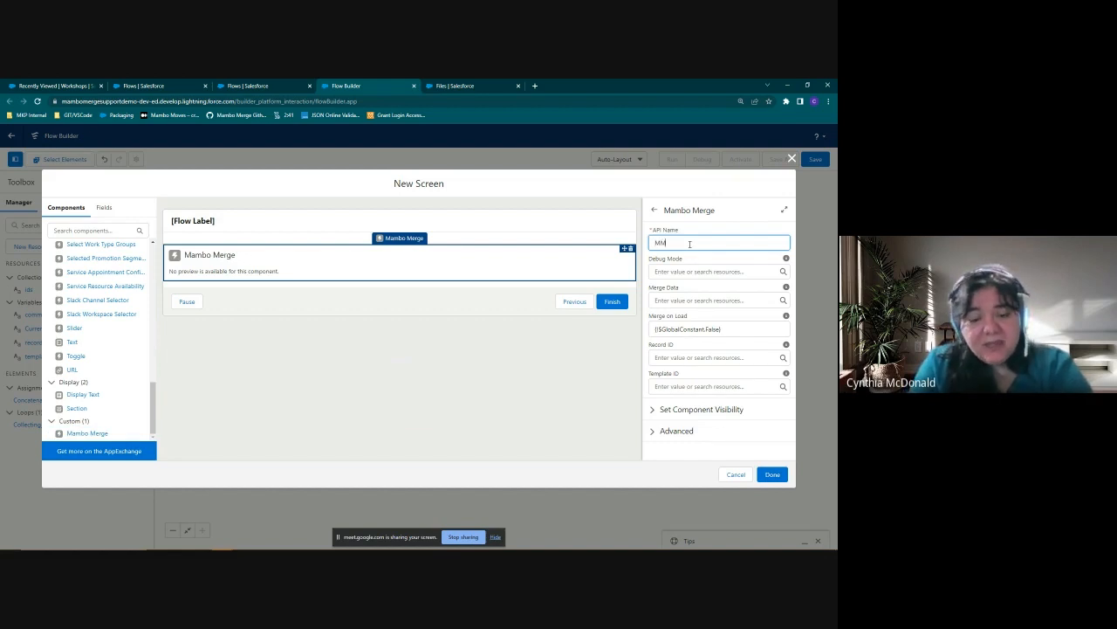
pyautogui.write('Componen')
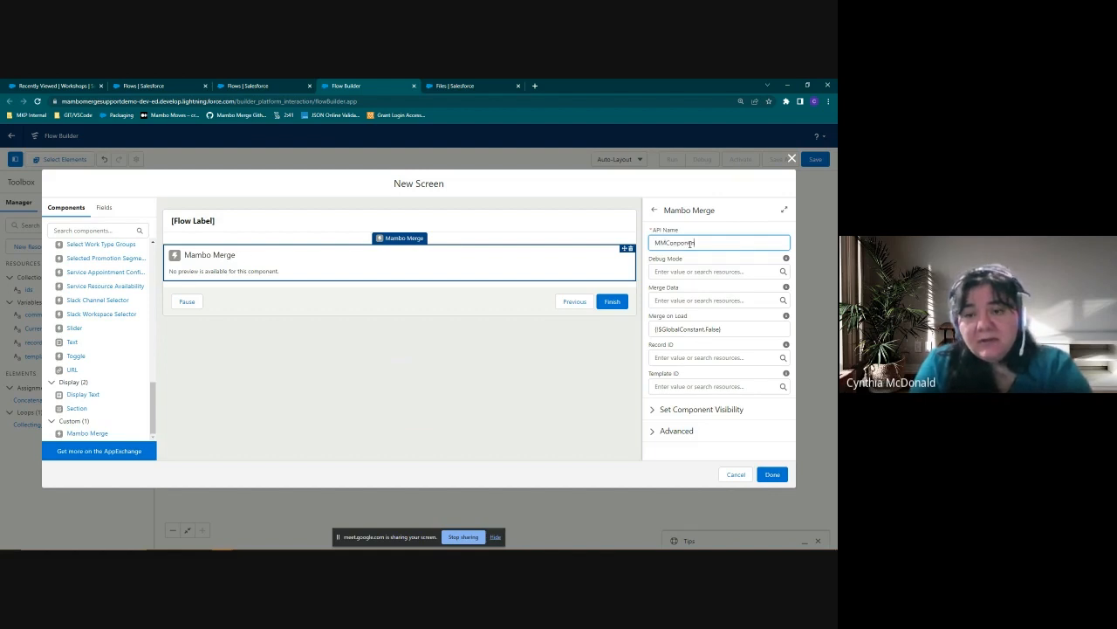
pyautogui.write('t')
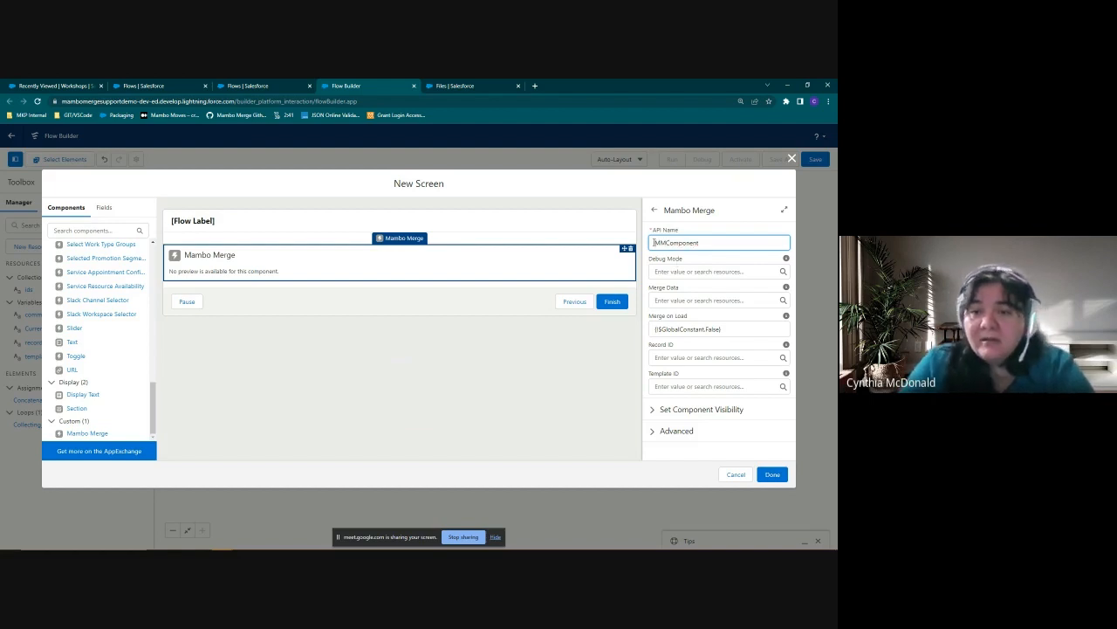
pyautogui.click(712, 272)
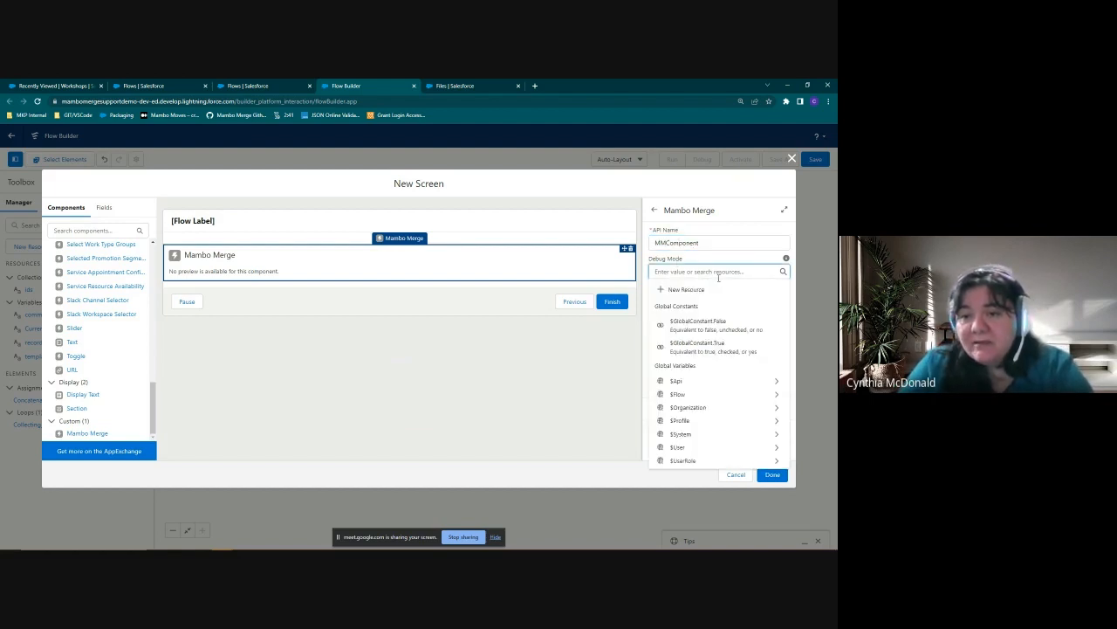
pyautogui.click(728, 258)
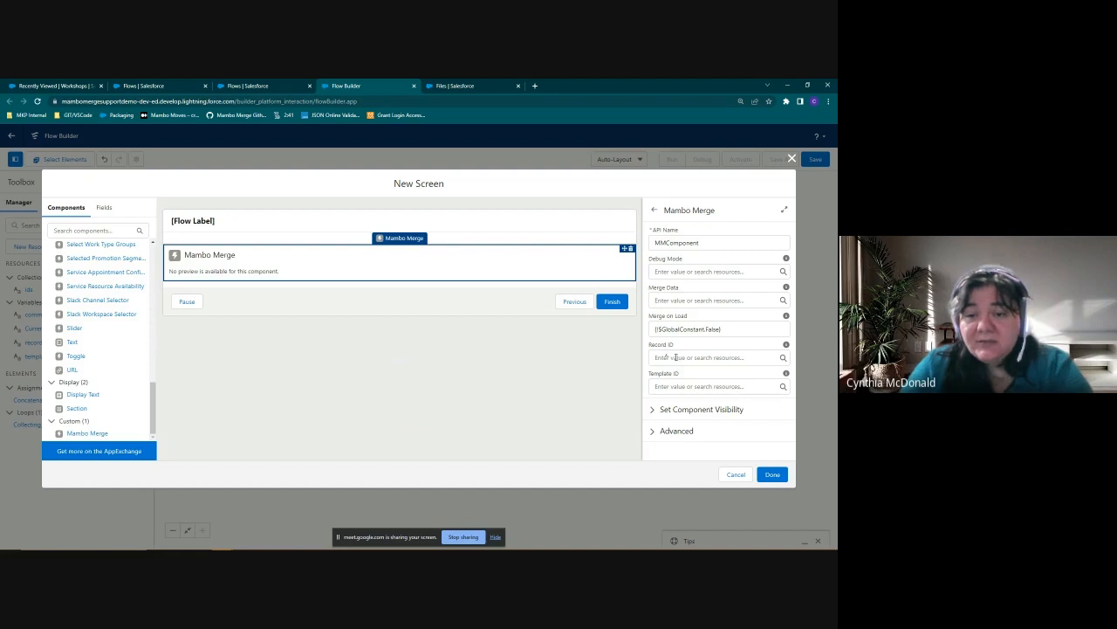
# Set the Mambo Merge component's Record ID to recordId and Template ID to templateId, and finish the screen
pyautogui.click(677, 357)
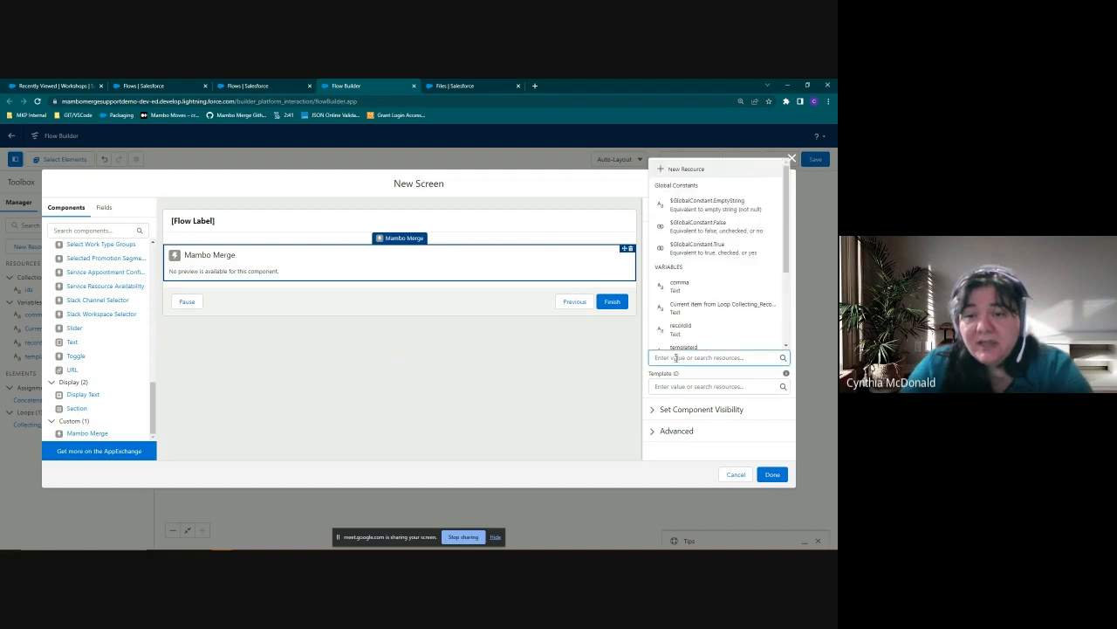
pyautogui.click(686, 327)
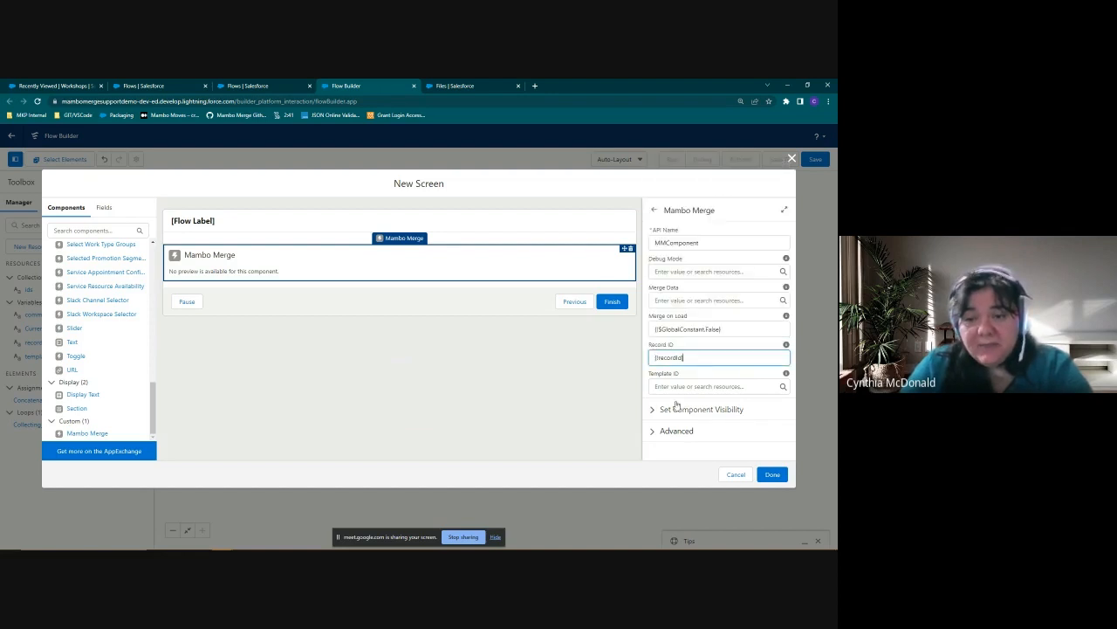
pyautogui.click(681, 386)
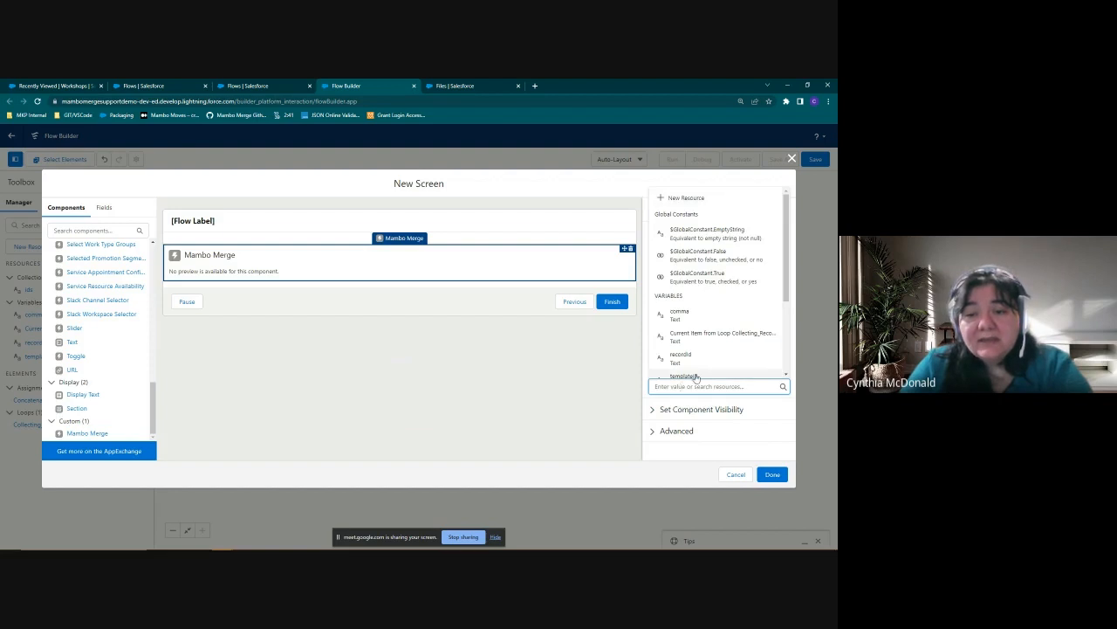
pyautogui.click(686, 376)
pyautogui.click(678, 387)
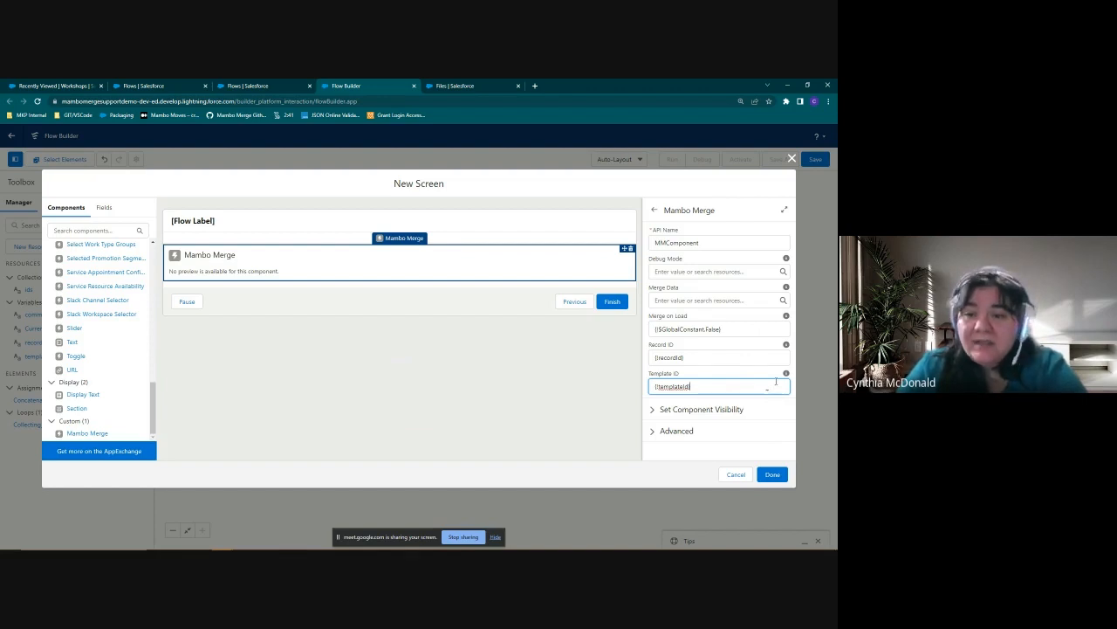
pyautogui.click(773, 476)
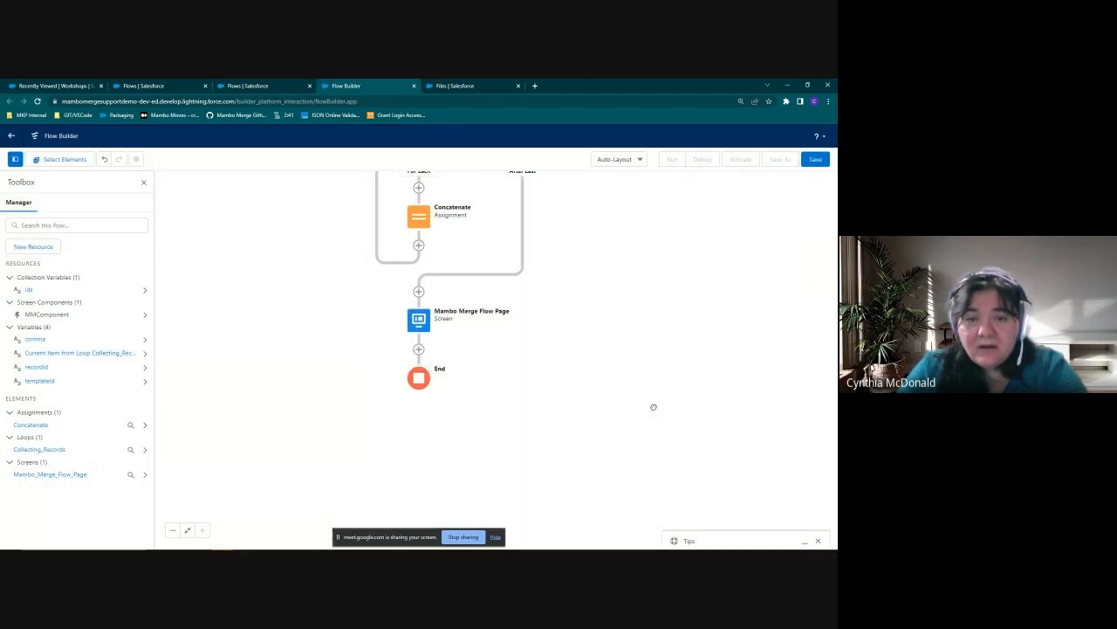
# Save the flow with the label and API name WorkshopFlow, and activate it
pyautogui.moveTo(653, 407); pyautogui.dragTo(658, 498)
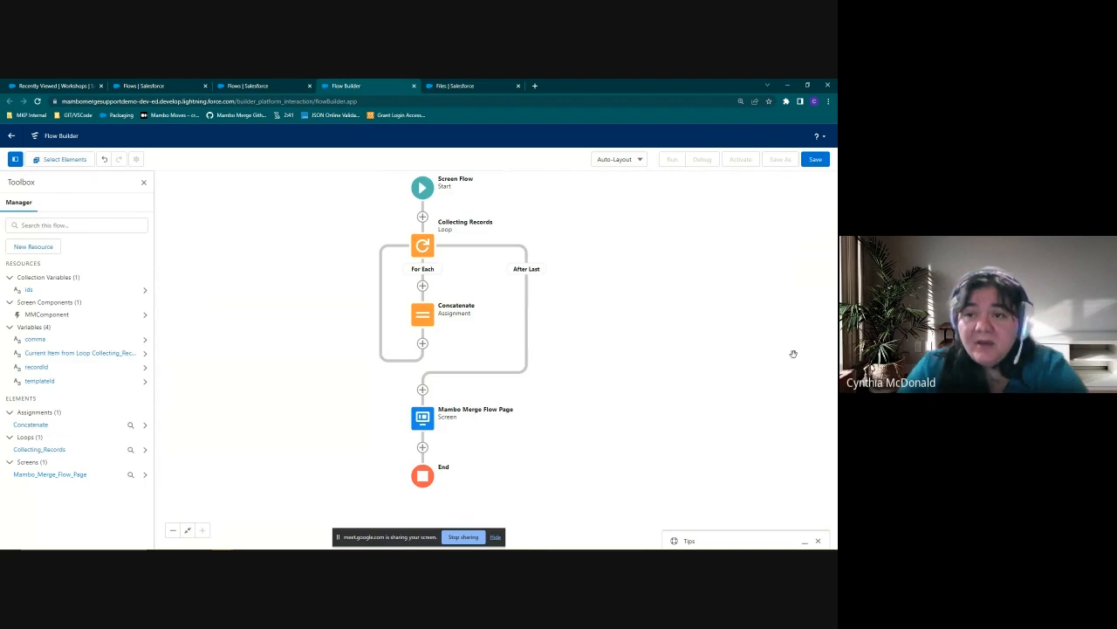
pyautogui.click(816, 160)
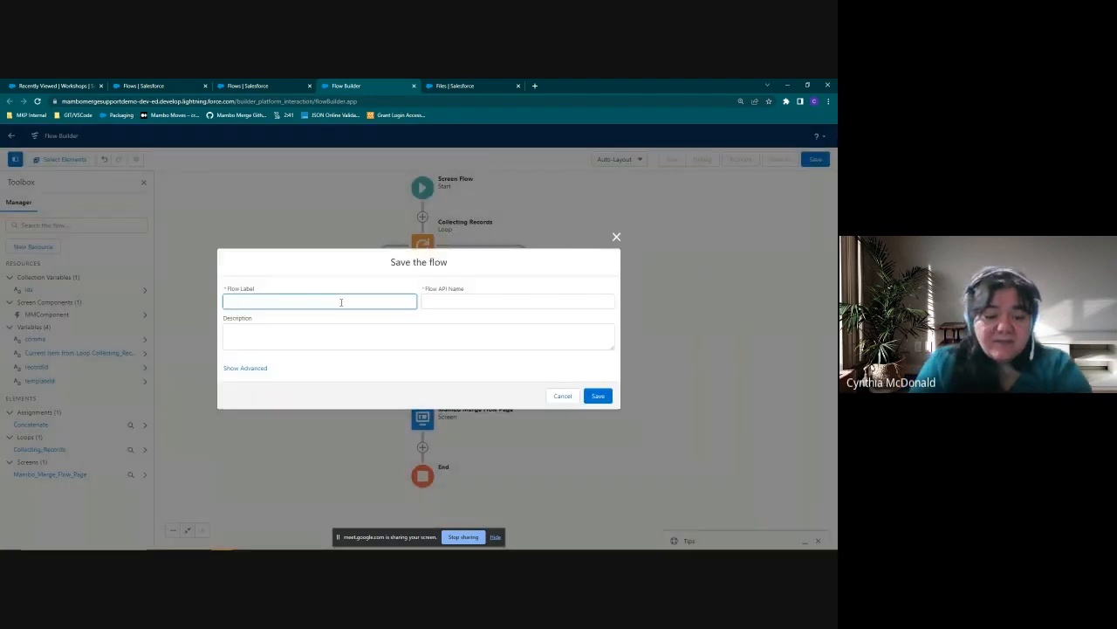
pyautogui.write('W')
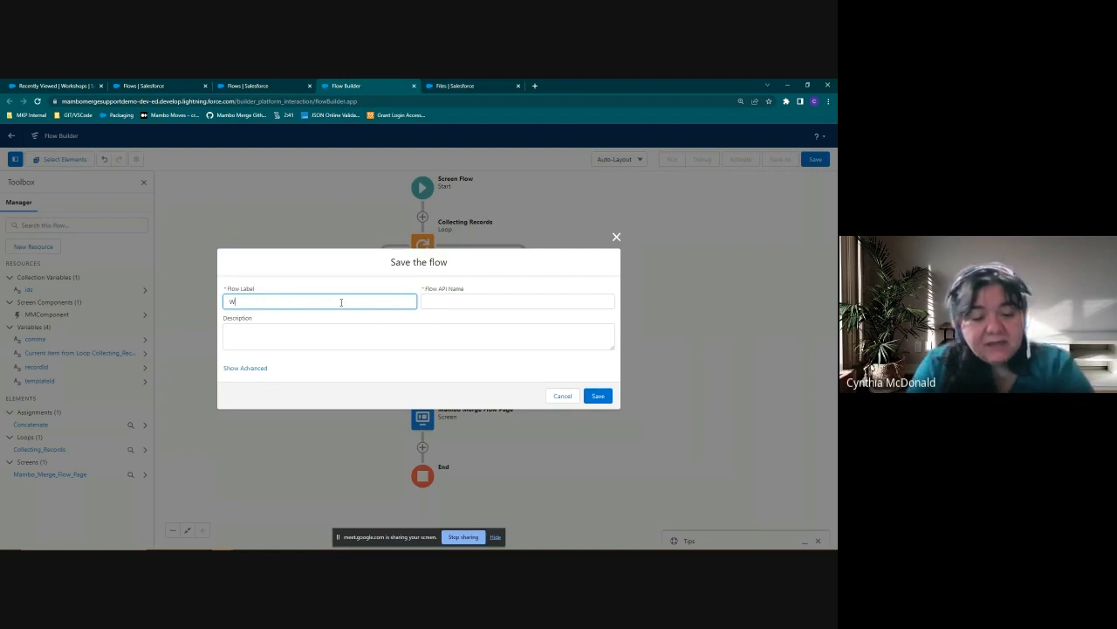
pyautogui.write('orksho')
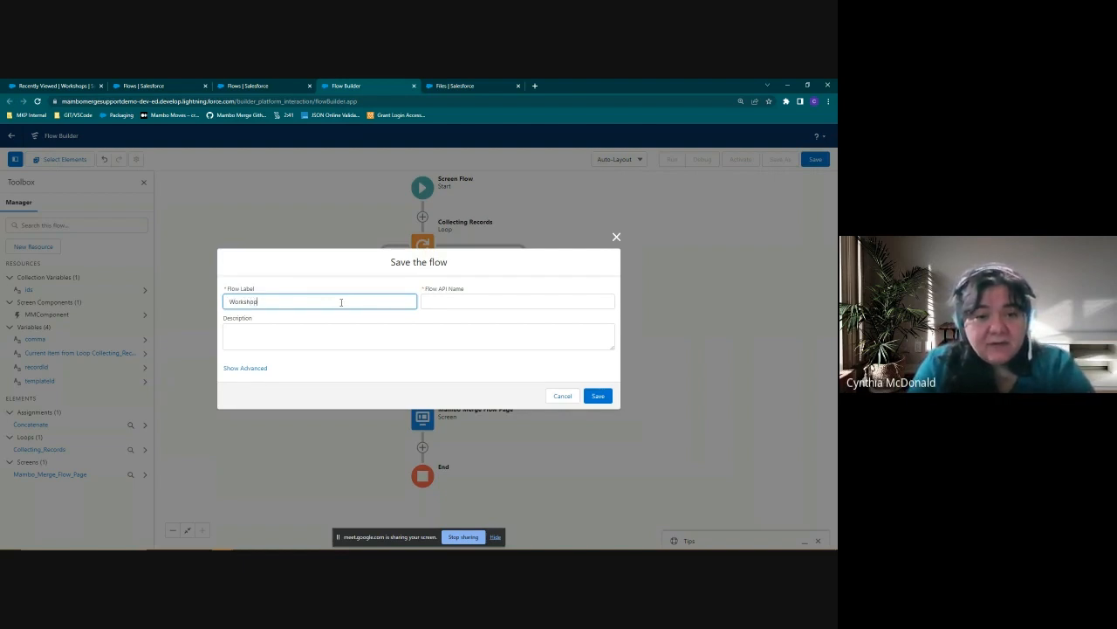
pyautogui.write('pFlow')
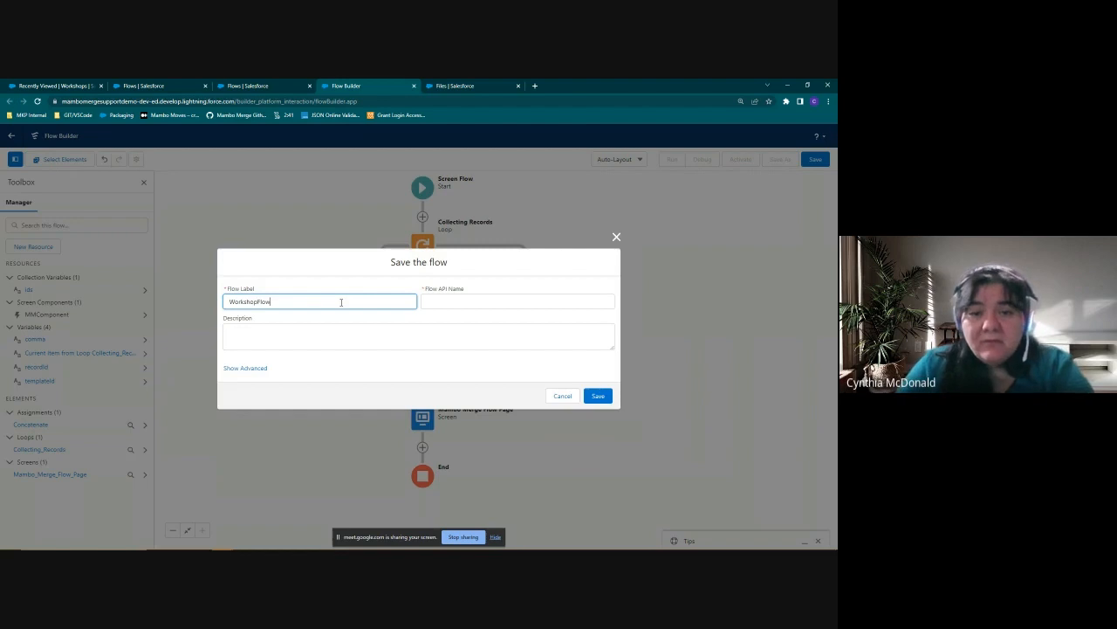
pyautogui.click(440, 338)
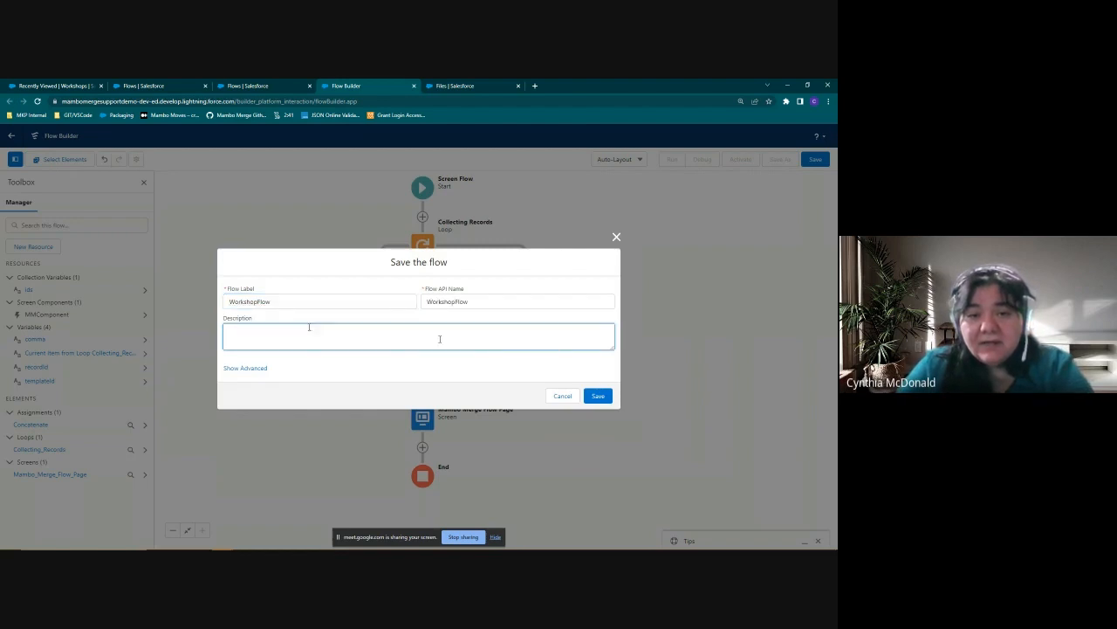
pyautogui.click(599, 397)
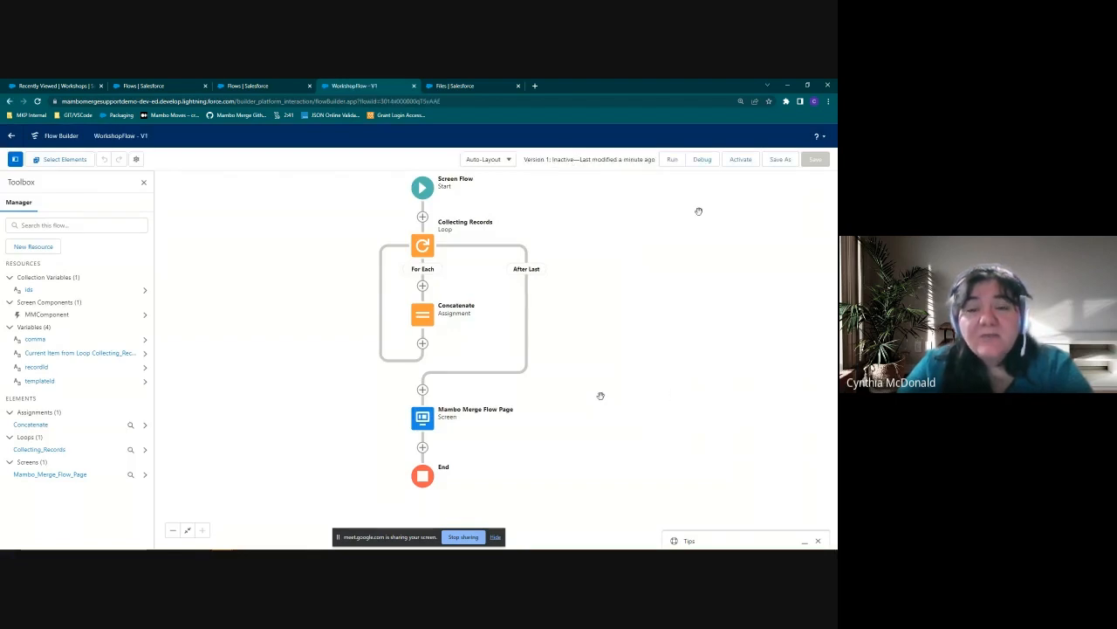
pyautogui.click(740, 159)
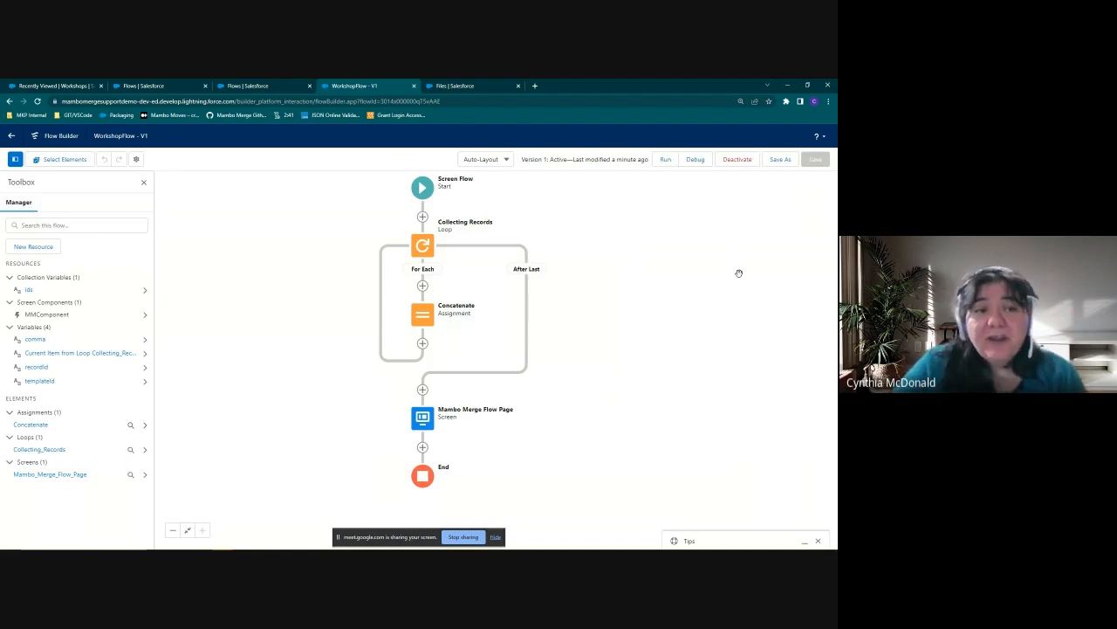
# Return to the list of all flows and open the details and versions of WorkshopFlow
pyautogui.click(12, 136)
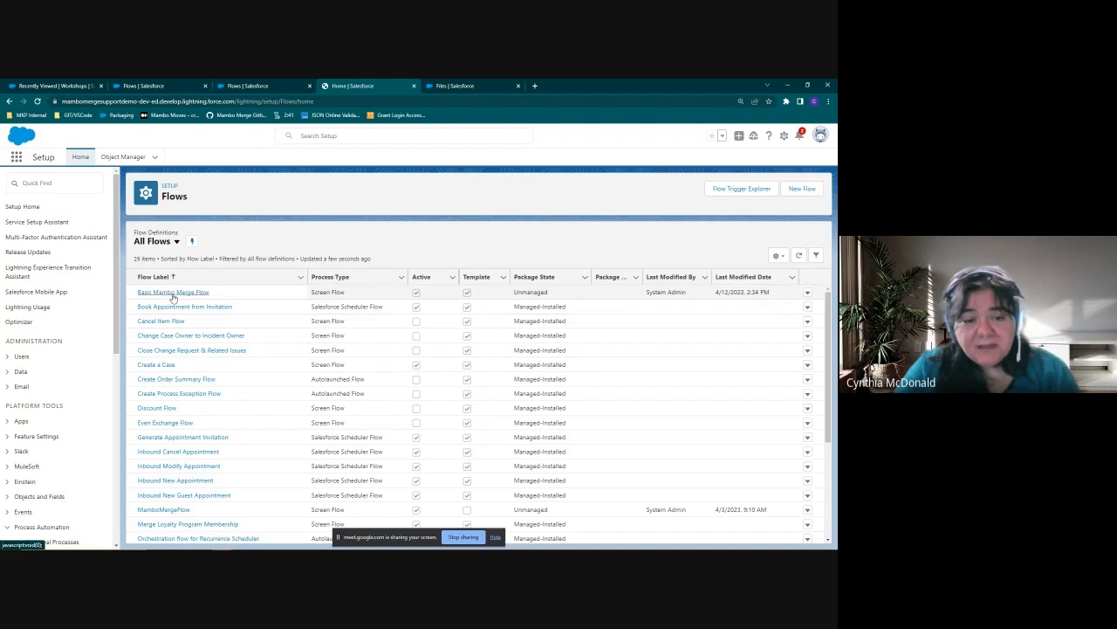
pyautogui.scroll(-2, 300, 423)
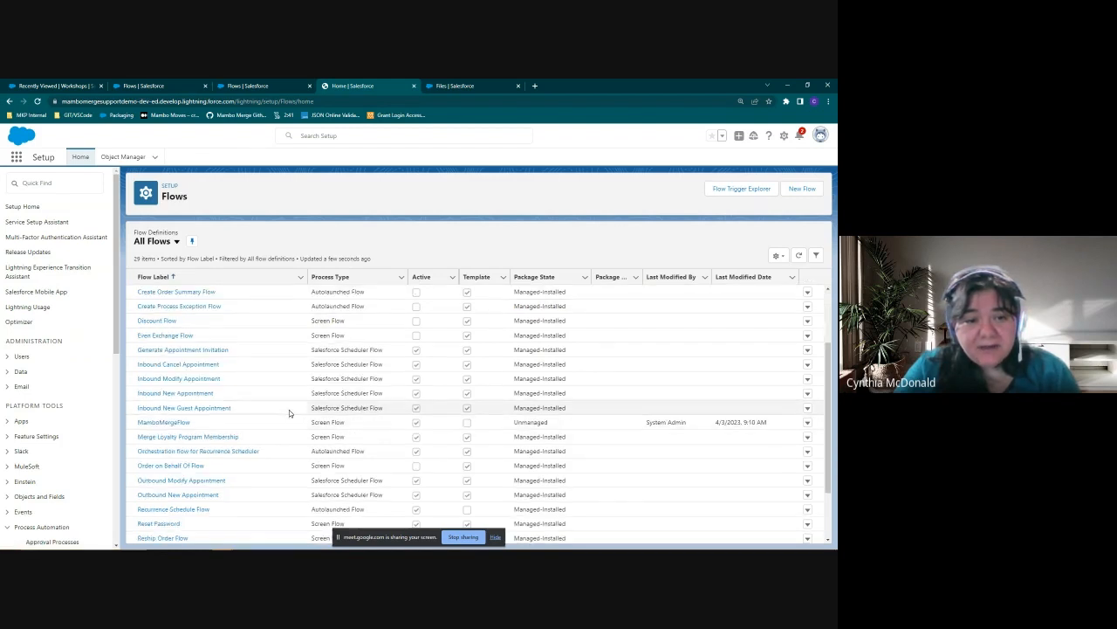
pyautogui.scroll(-2, 230, 441)
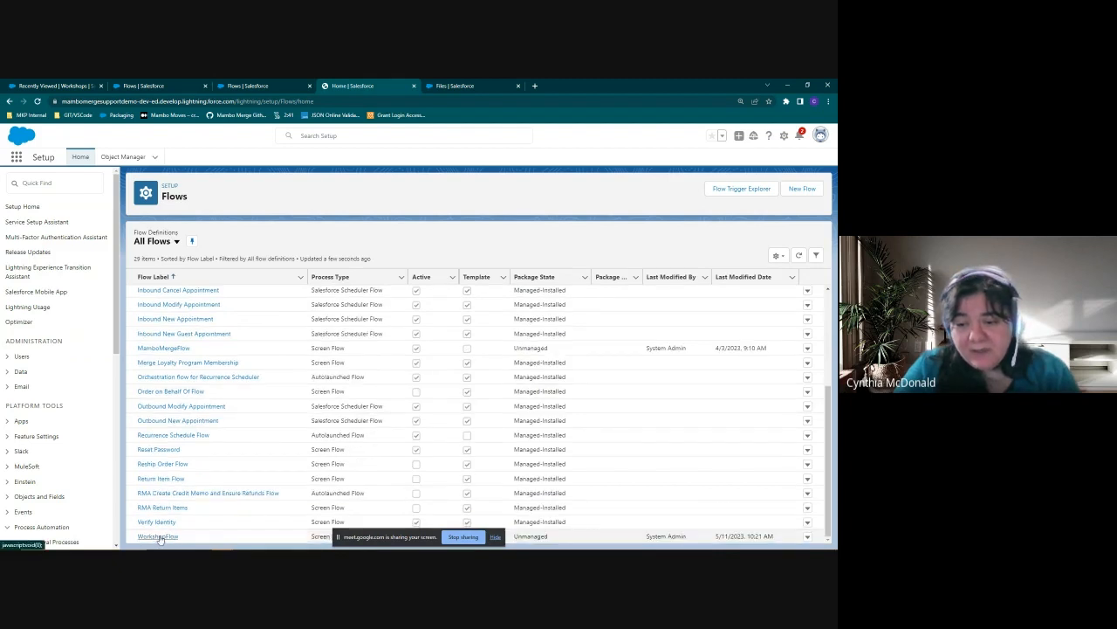
pyautogui.click(805, 538)
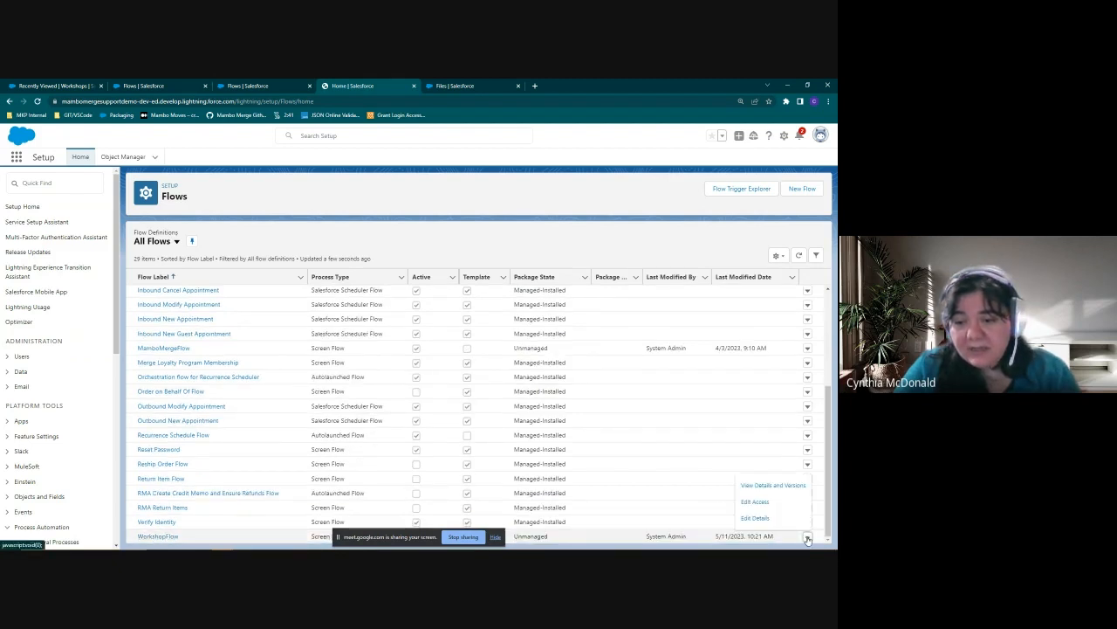
pyautogui.click(796, 487)
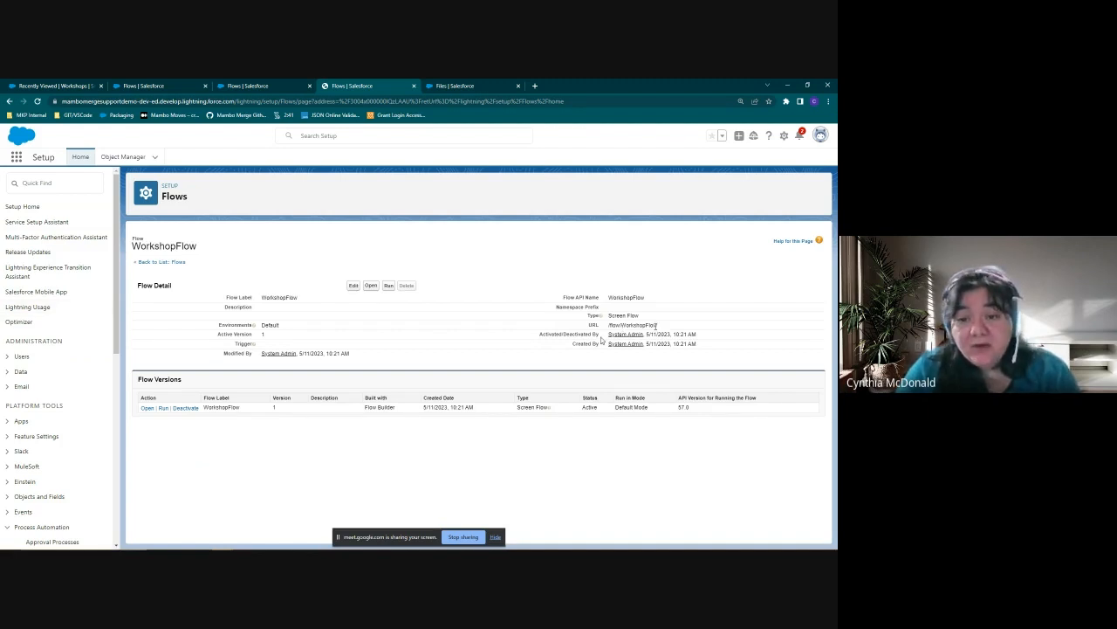
# Copy WorkshopFlow's URL and open the Workshop object's custom Attendees List button for editing
pyautogui.moveTo(609, 326); pyautogui.dragTo(662, 330)
pyautogui.hotkey('ctrl', 'c')
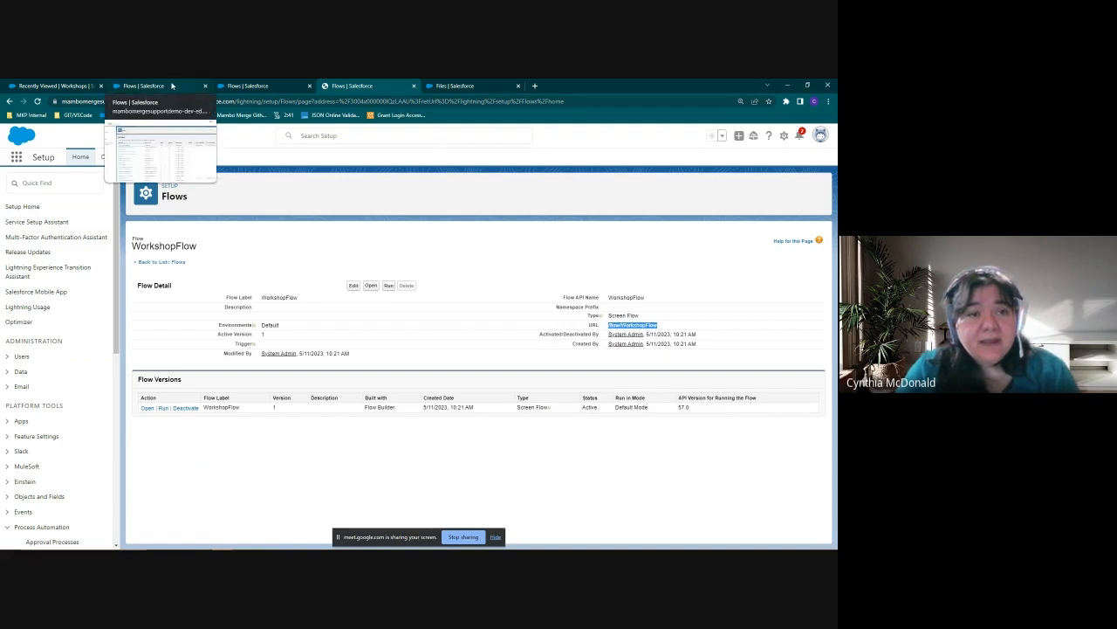
pyautogui.click(71, 86)
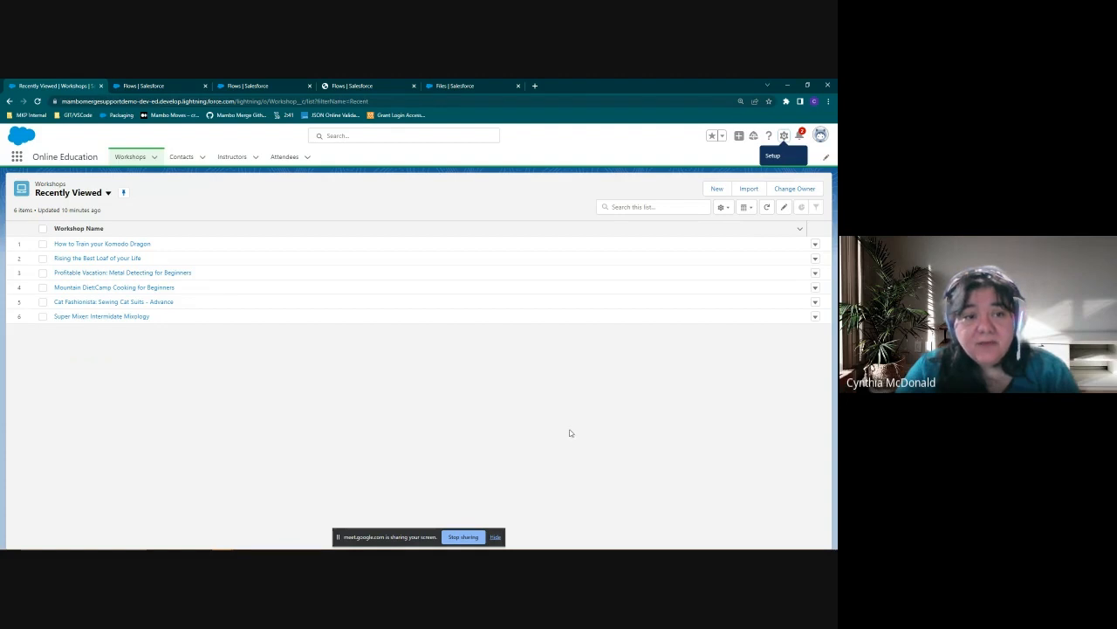
pyautogui.click(784, 137)
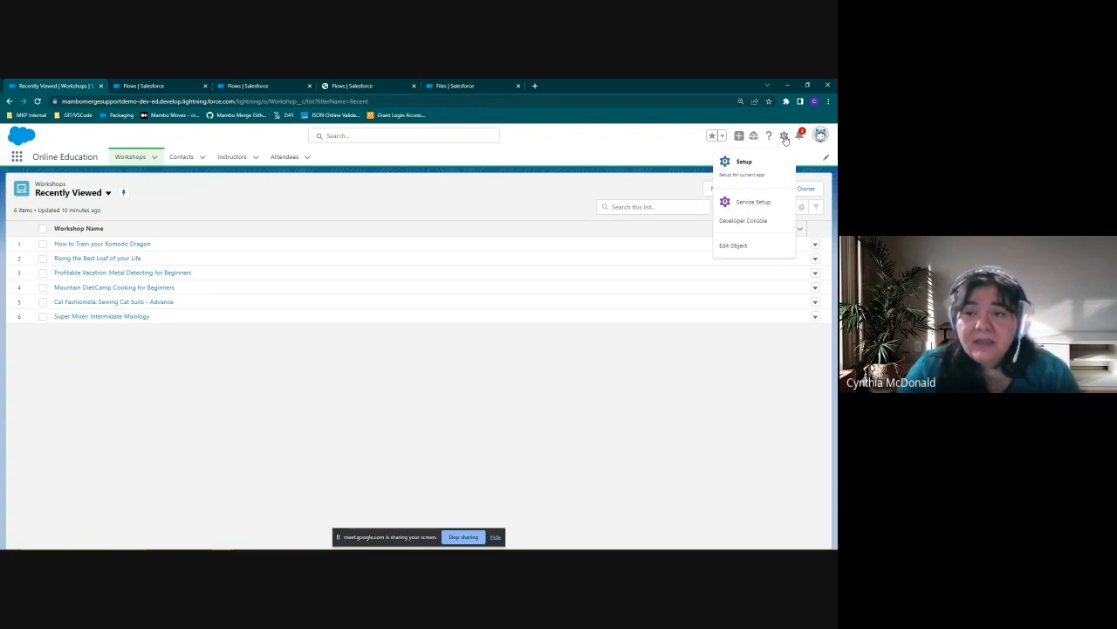
pyautogui.click(758, 248)
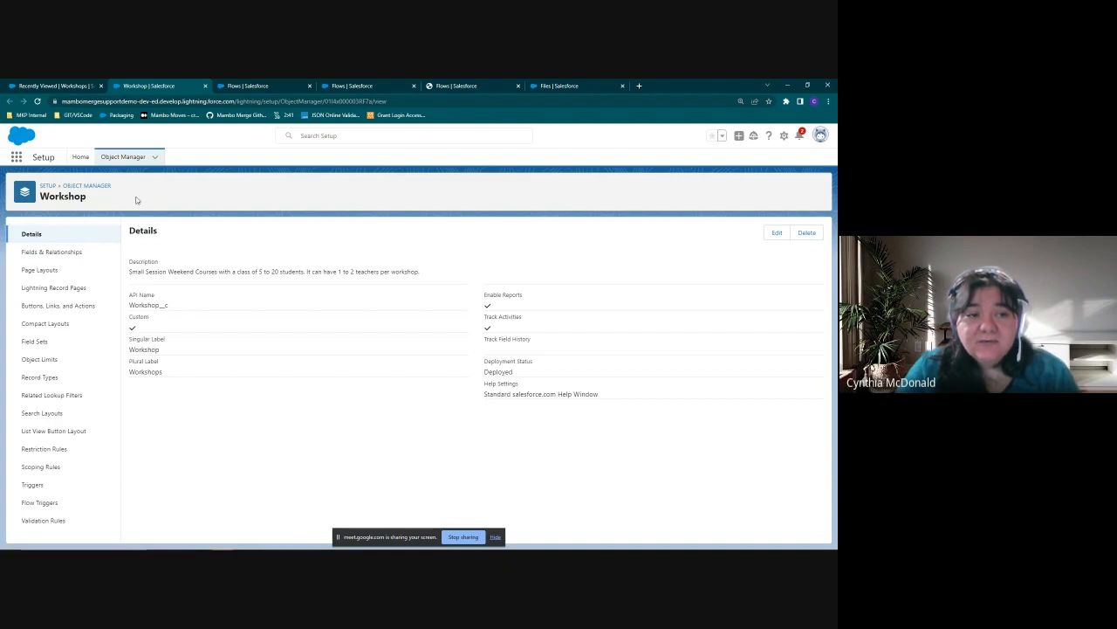
pyautogui.click(76, 306)
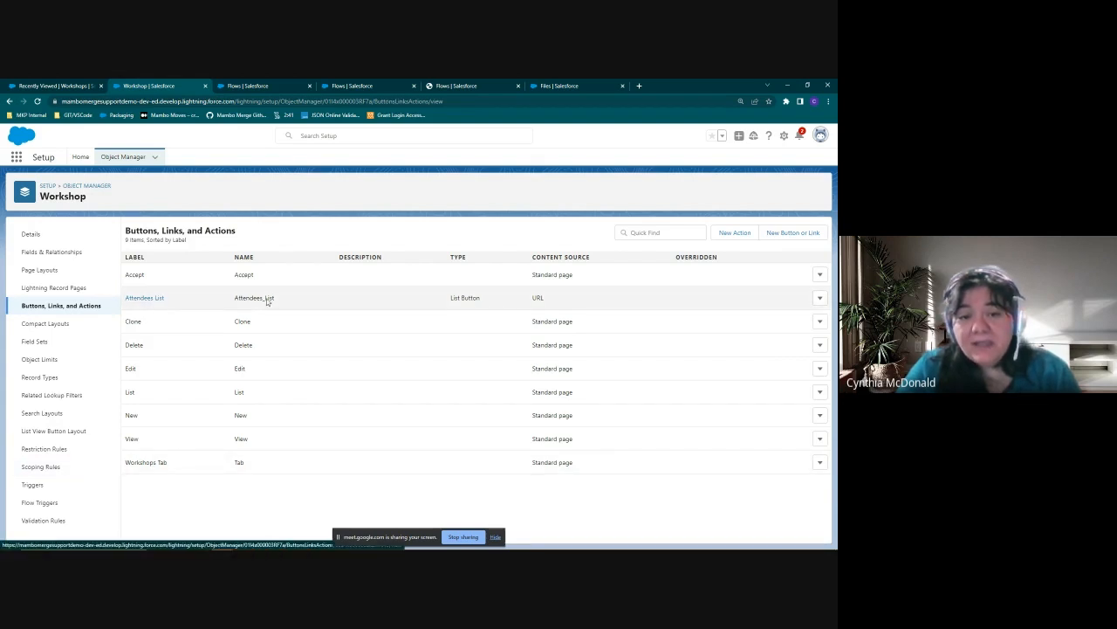
pyautogui.click(819, 299)
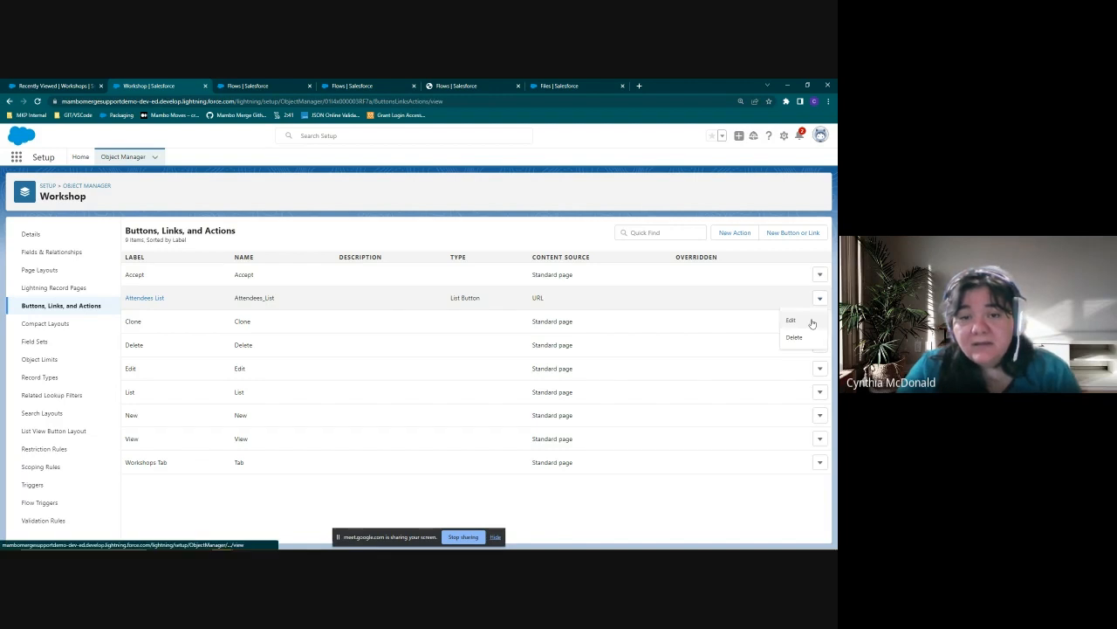
pyautogui.click(811, 323)
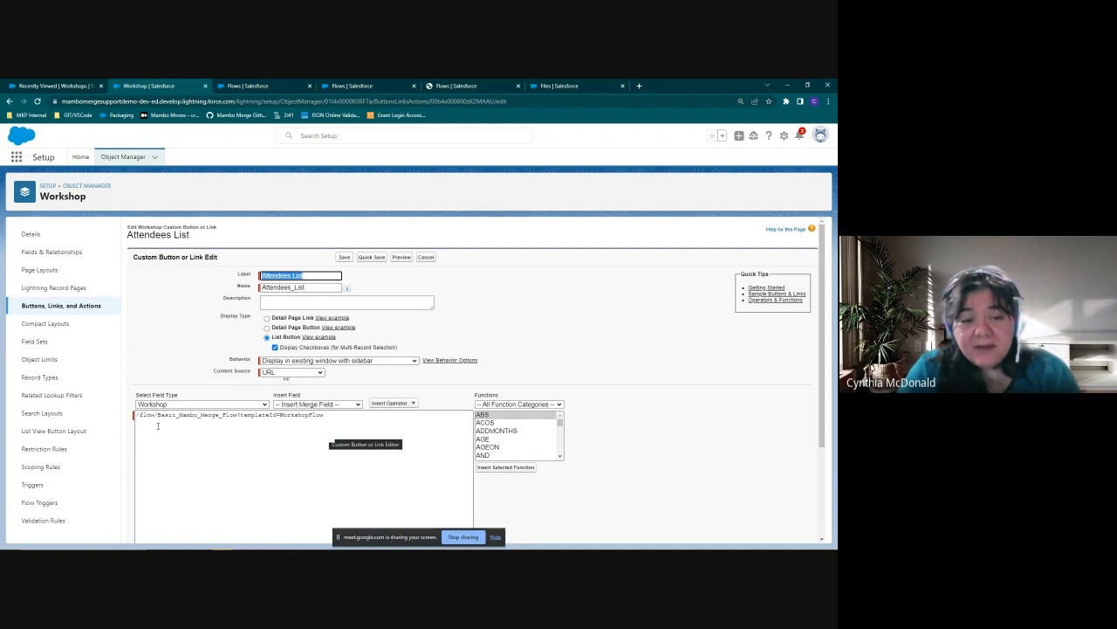
# Replace the flow path before the templateId parameter in the Attendees List button's URL with /flow/WorkshopFlow, and save the button
pyautogui.moveTo(235, 417); pyautogui.dragTo(137, 416)
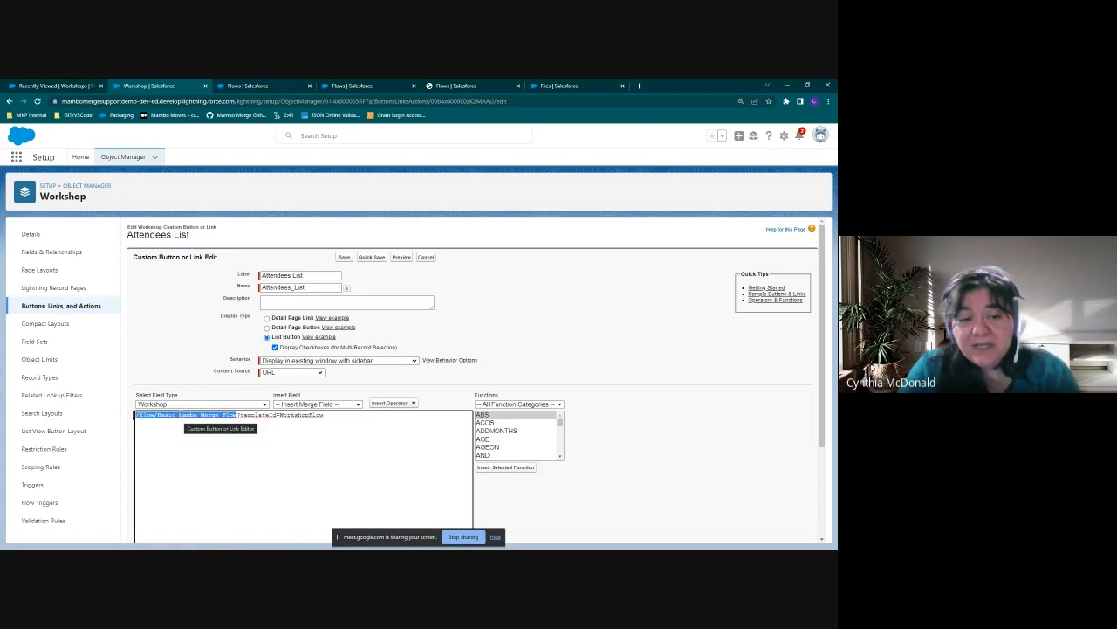
pyautogui.rightClick(180, 418)
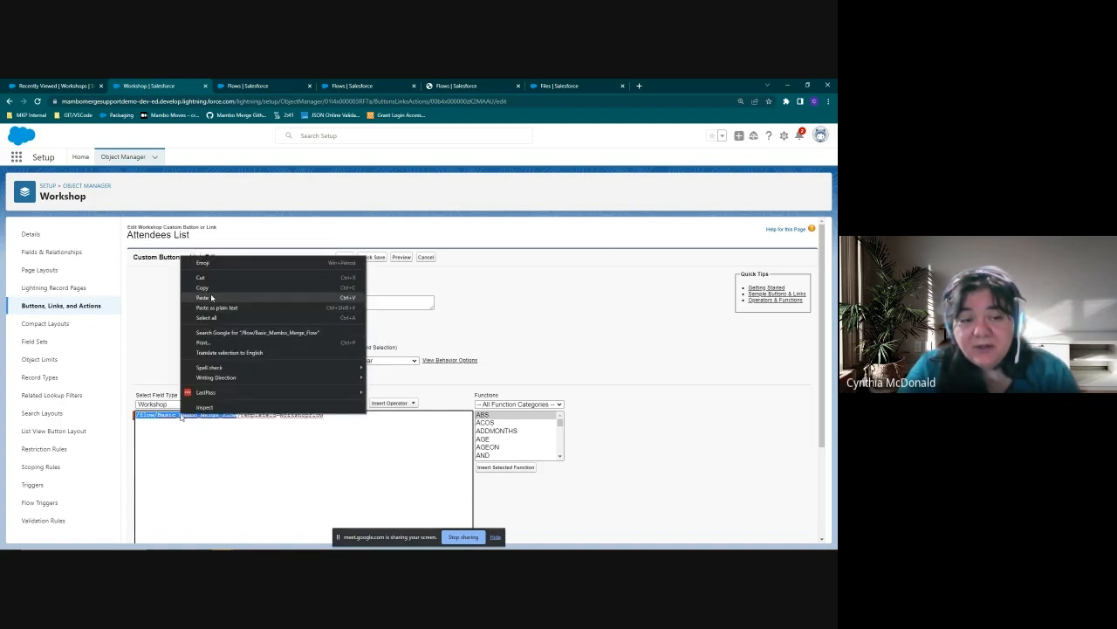
pyautogui.click(210, 308)
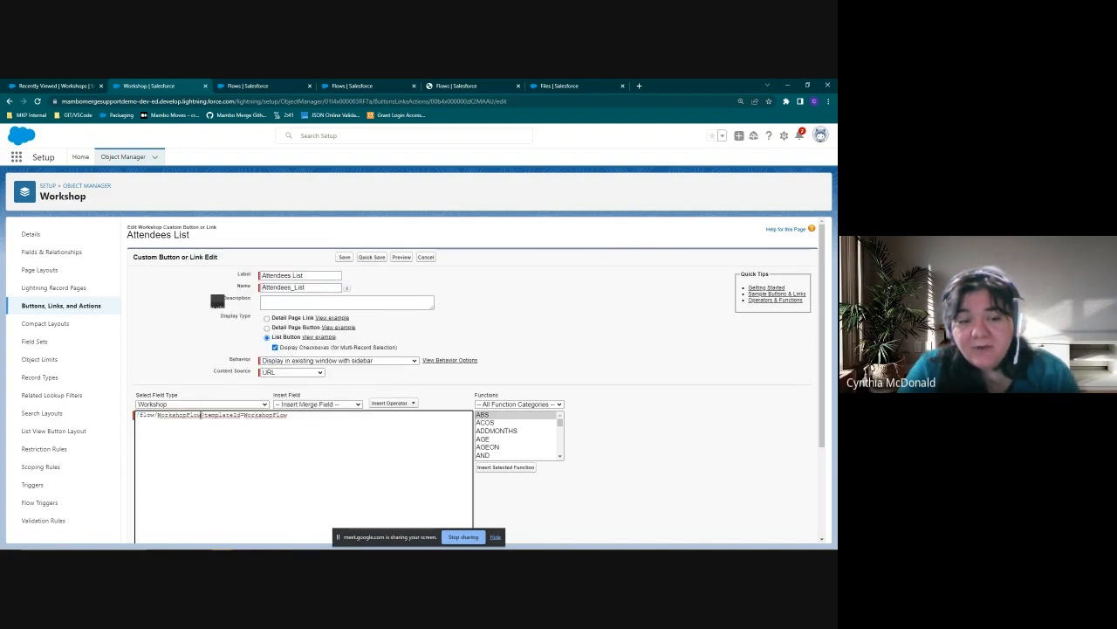
pyautogui.moveTo(202, 415); pyautogui.dragTo(295, 417)
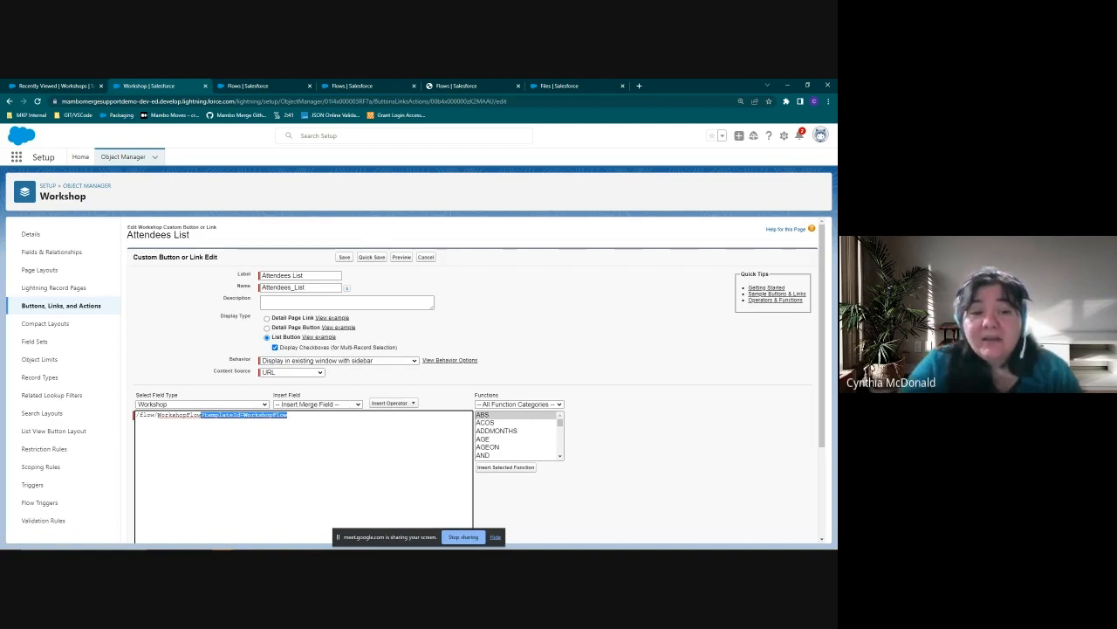
pyautogui.click(375, 427)
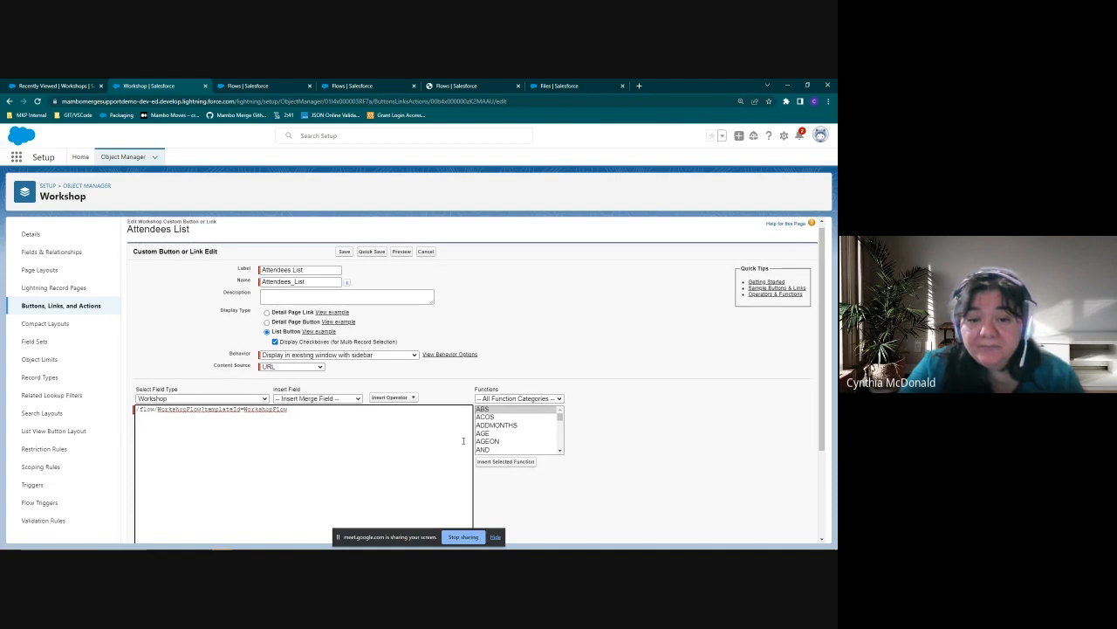
pyautogui.scroll(-2, 521, 471)
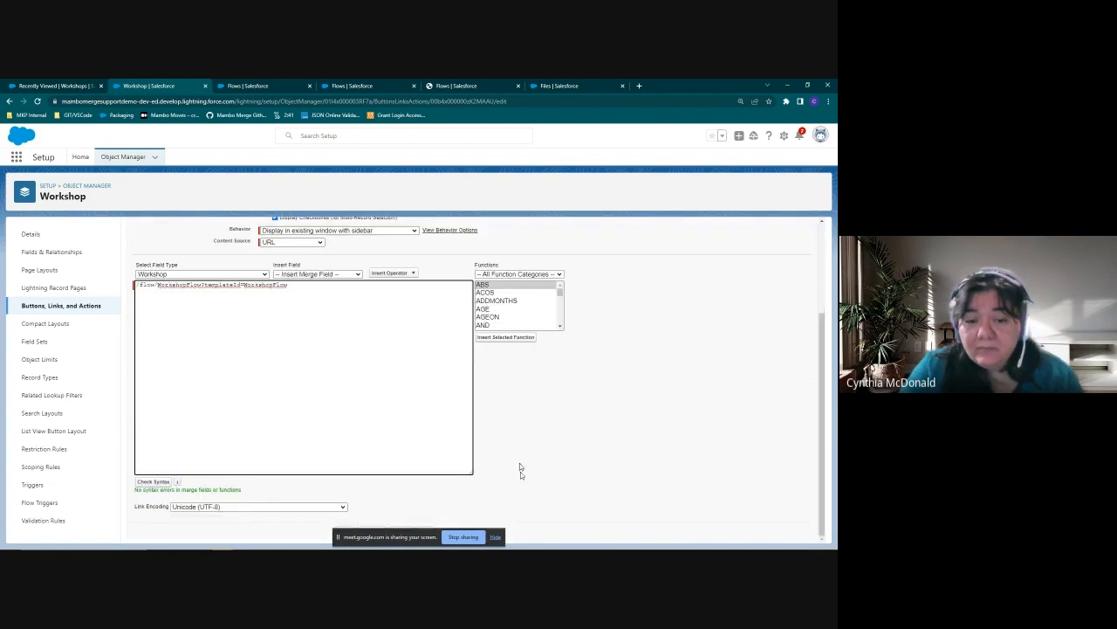
pyautogui.click(495, 538)
pyautogui.click(346, 531)
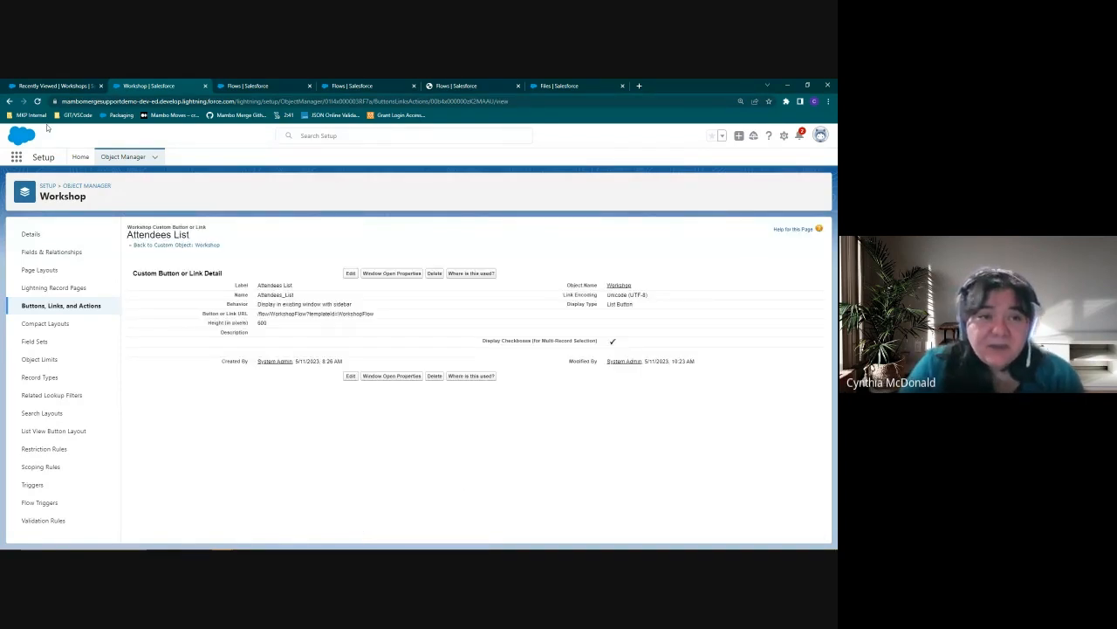
# Reload the Workshops list view to check its available buttons, and return to the Workshop object's setup
pyautogui.click(75, 88)
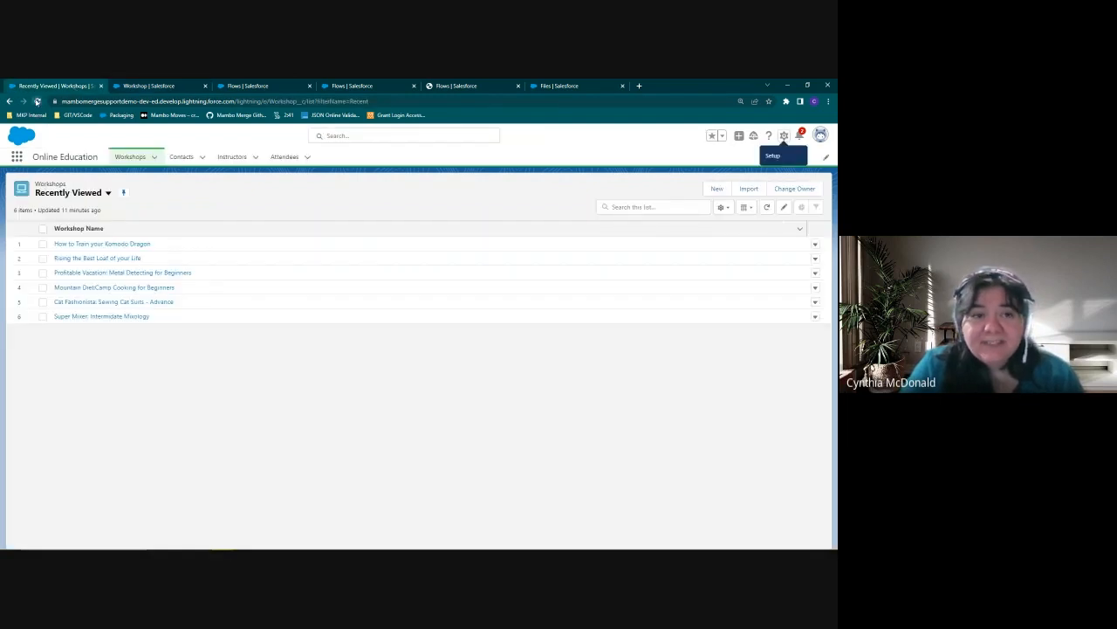
pyautogui.click(37, 101)
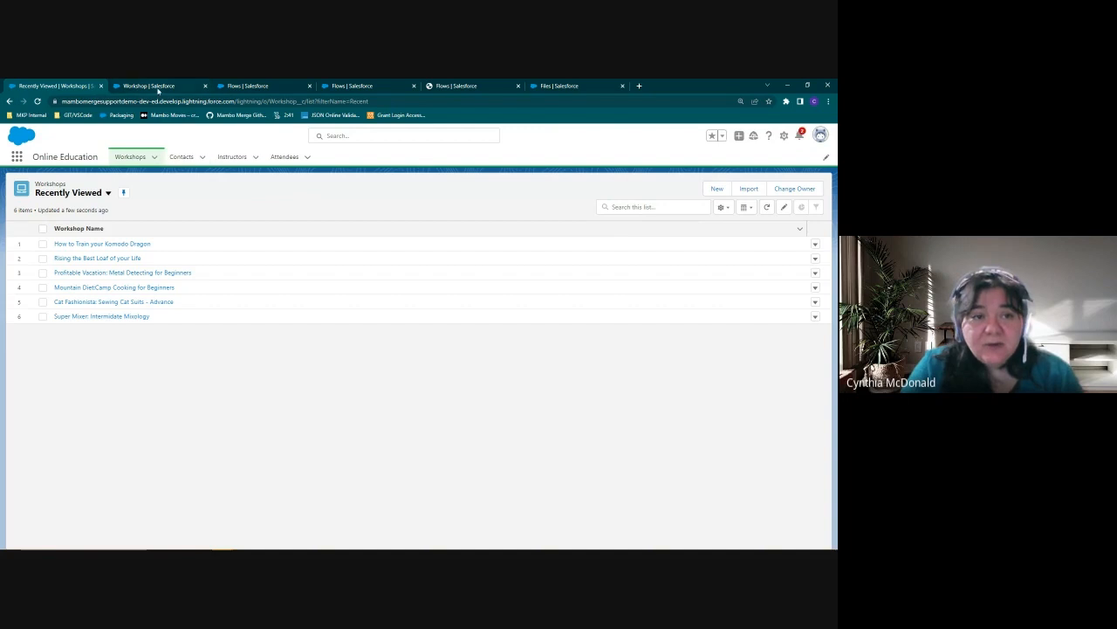
pyautogui.click(156, 88)
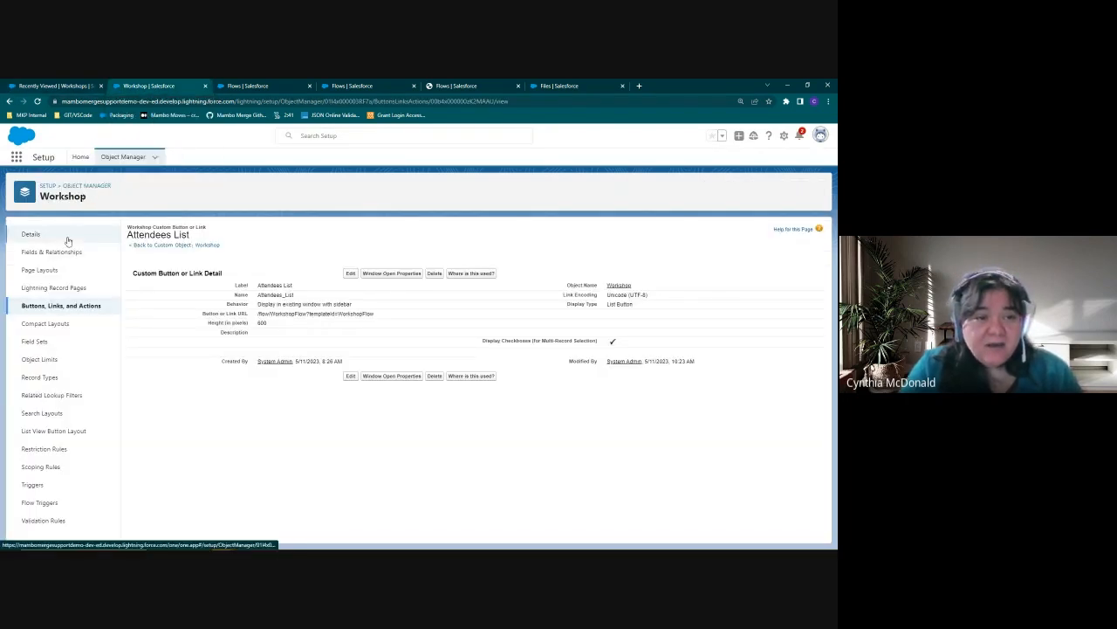
# Add the custom Attendees List button to the Workshop object's list view button layout and save it
pyautogui.click(57, 432)
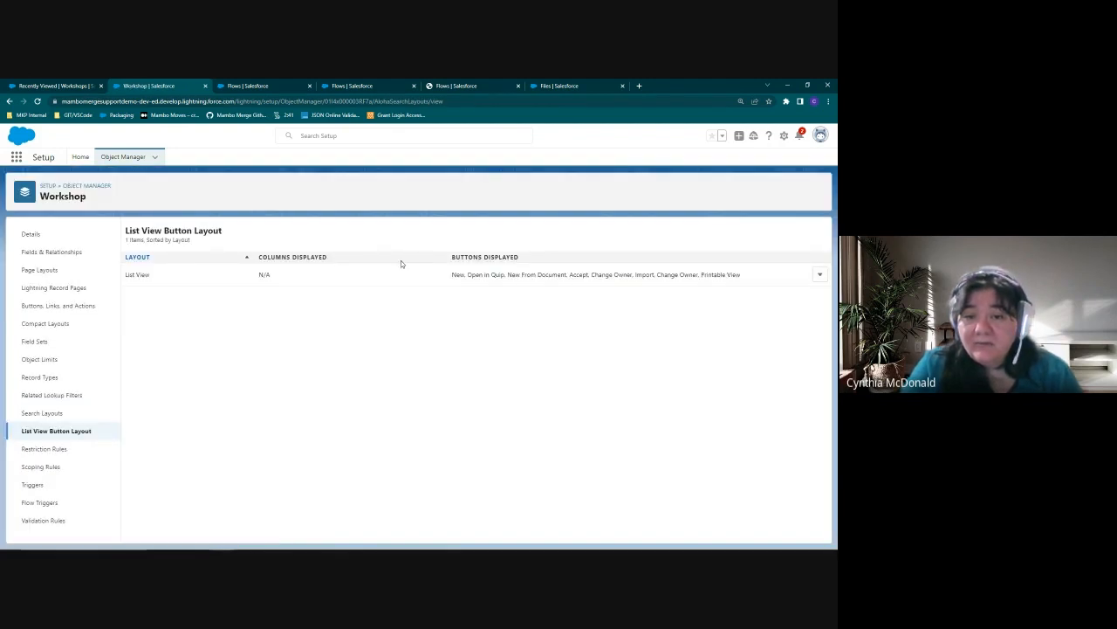
pyautogui.click(819, 276)
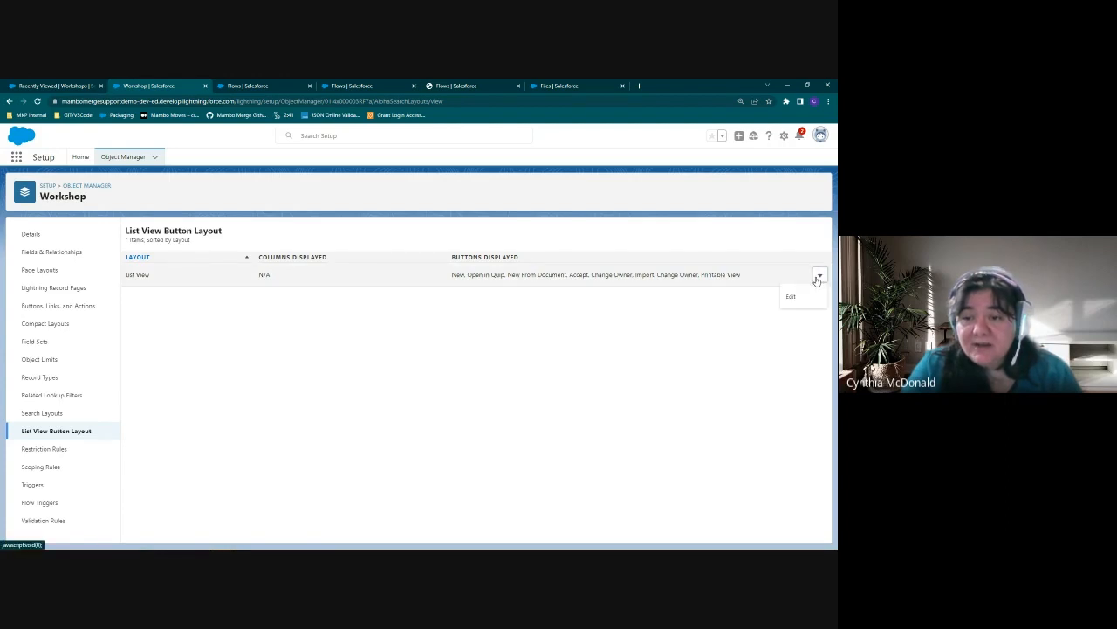
pyautogui.click(802, 295)
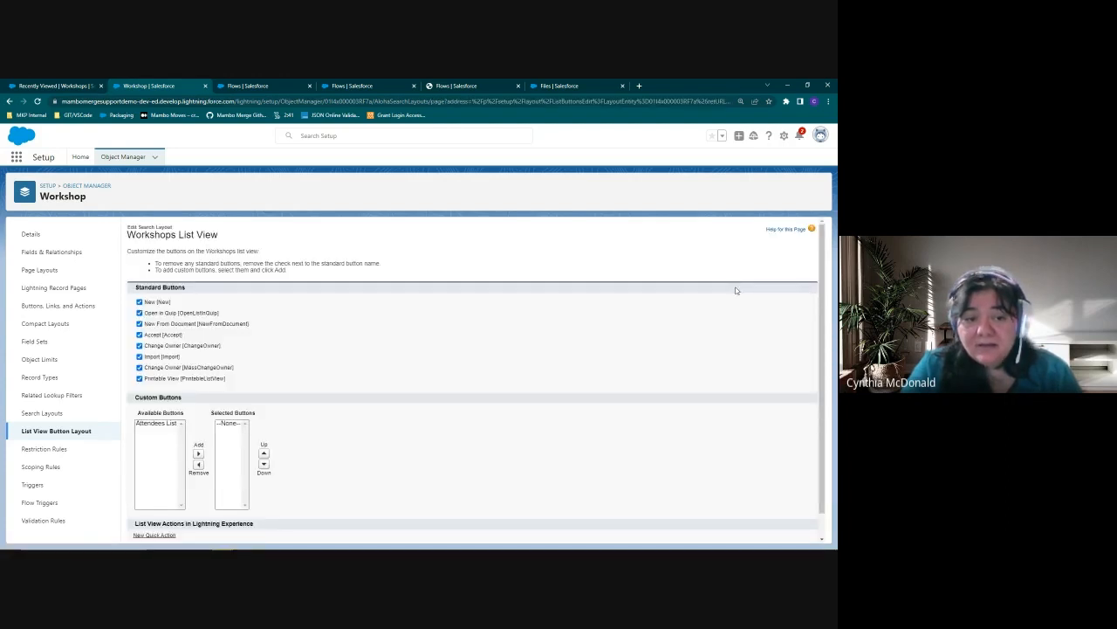
pyautogui.click(152, 424)
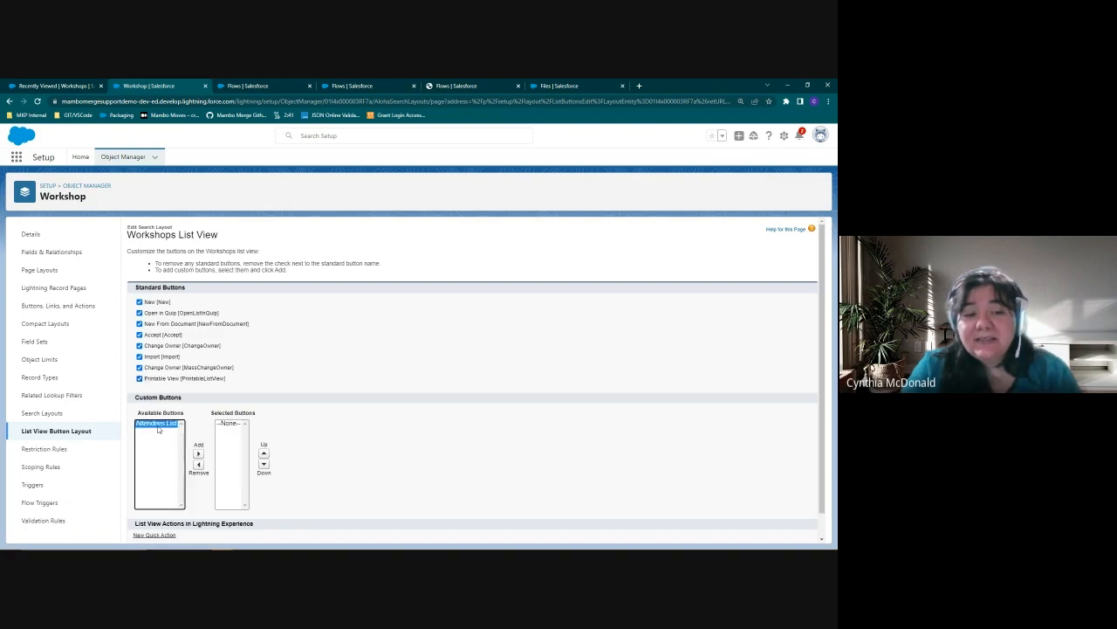
pyautogui.click(200, 453)
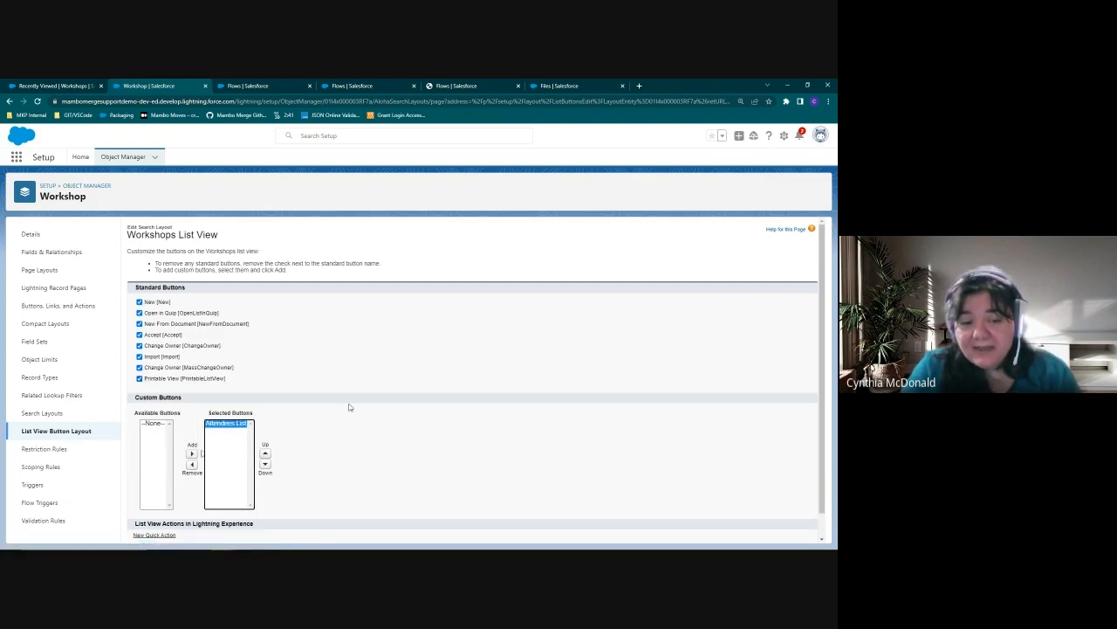
pyautogui.scroll(-1, 349, 407)
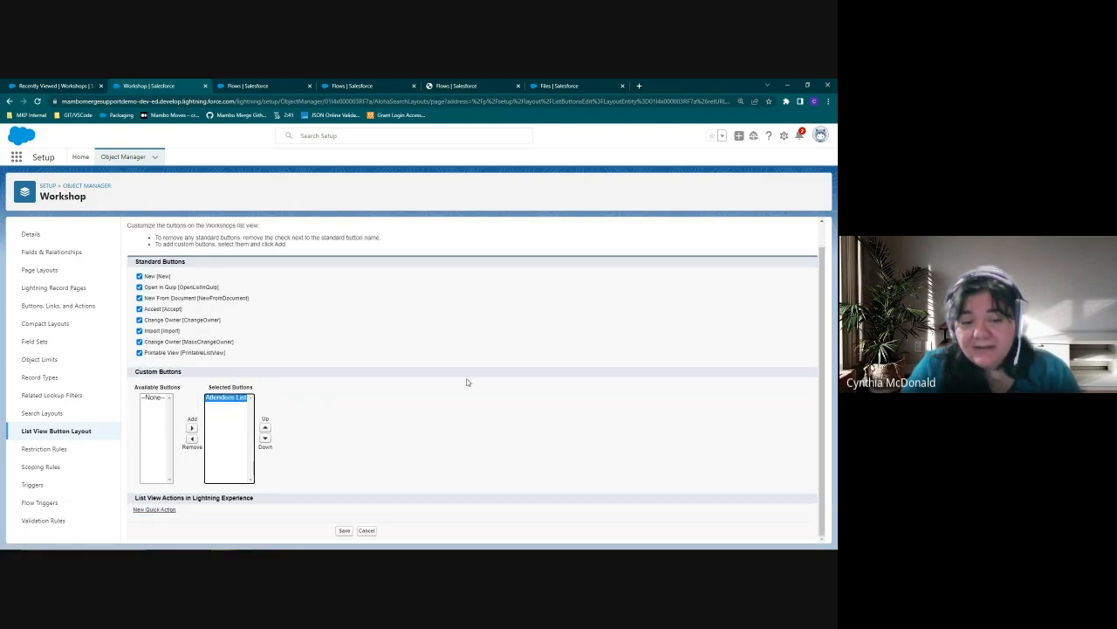
pyautogui.click(344, 531)
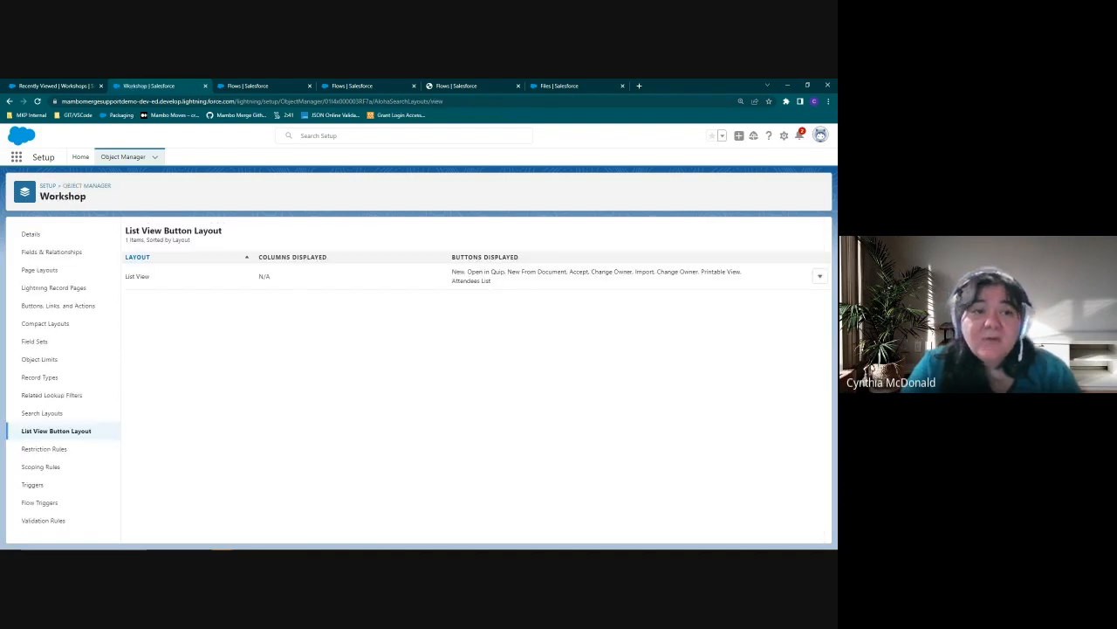
# Run the Attendees List flow on all workshops in the reloaded Workshops list and generate the Attendees Contact List document
pyautogui.click(88, 85)
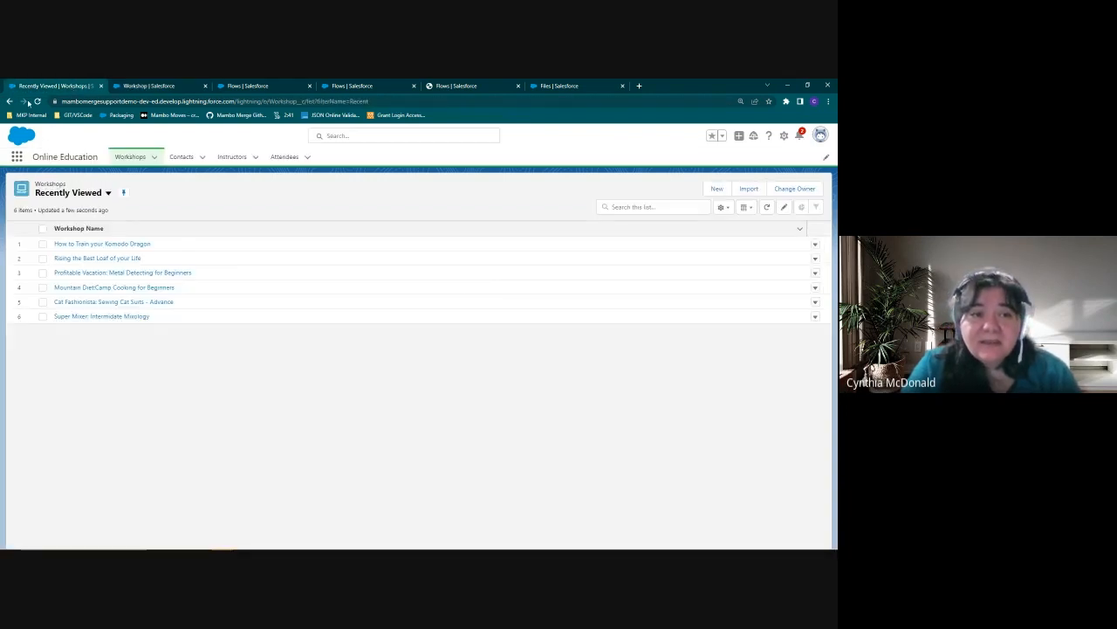
pyautogui.click(37, 102)
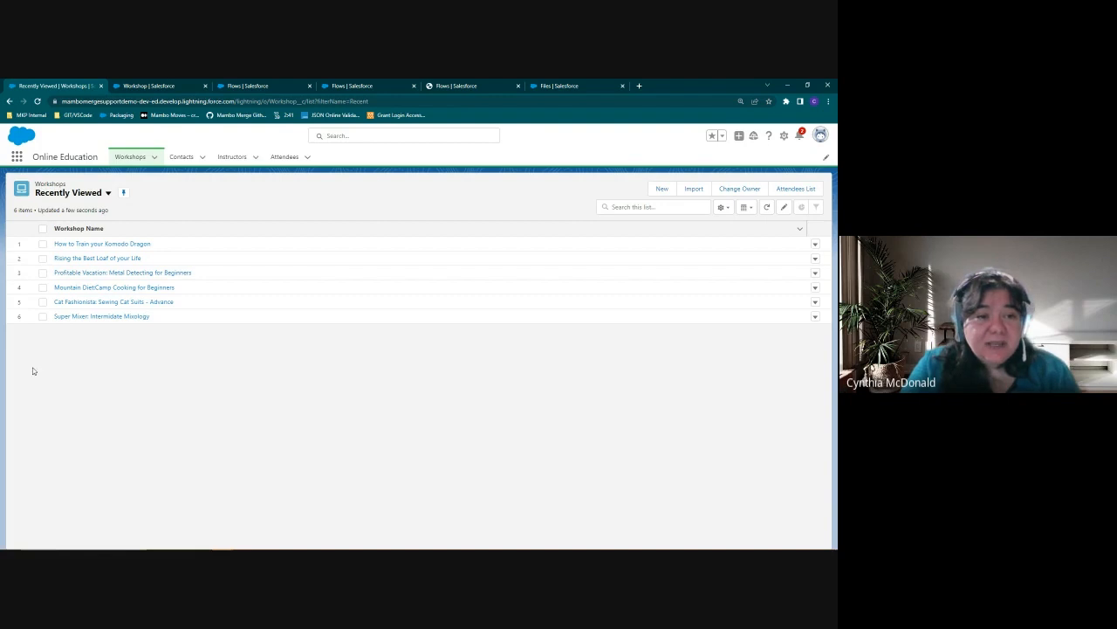
pyautogui.click(42, 228)
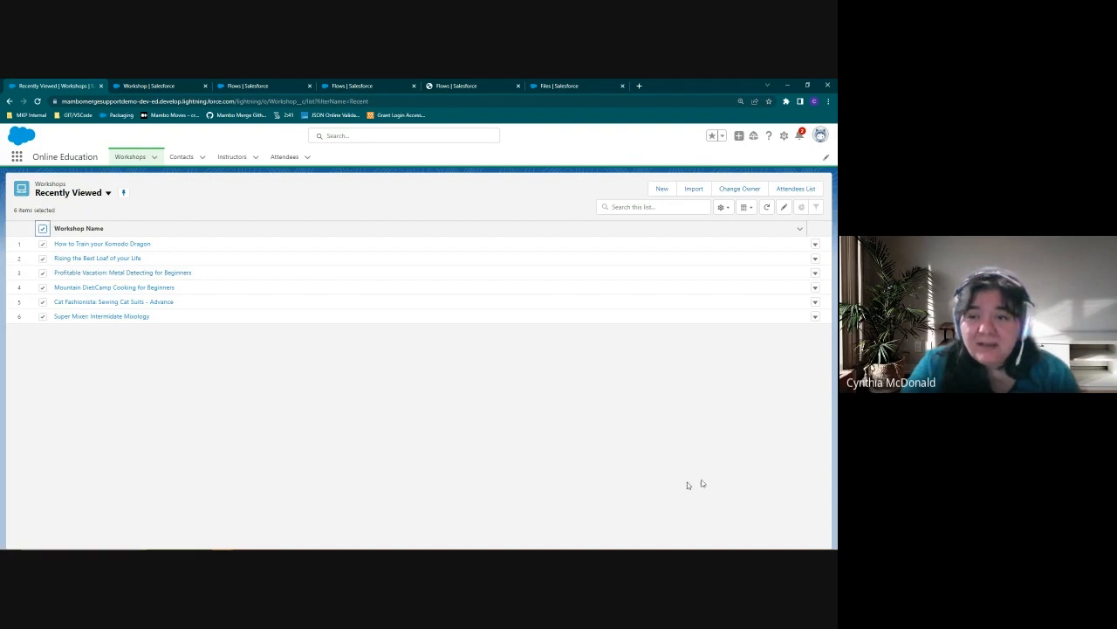
pyautogui.click(801, 191)
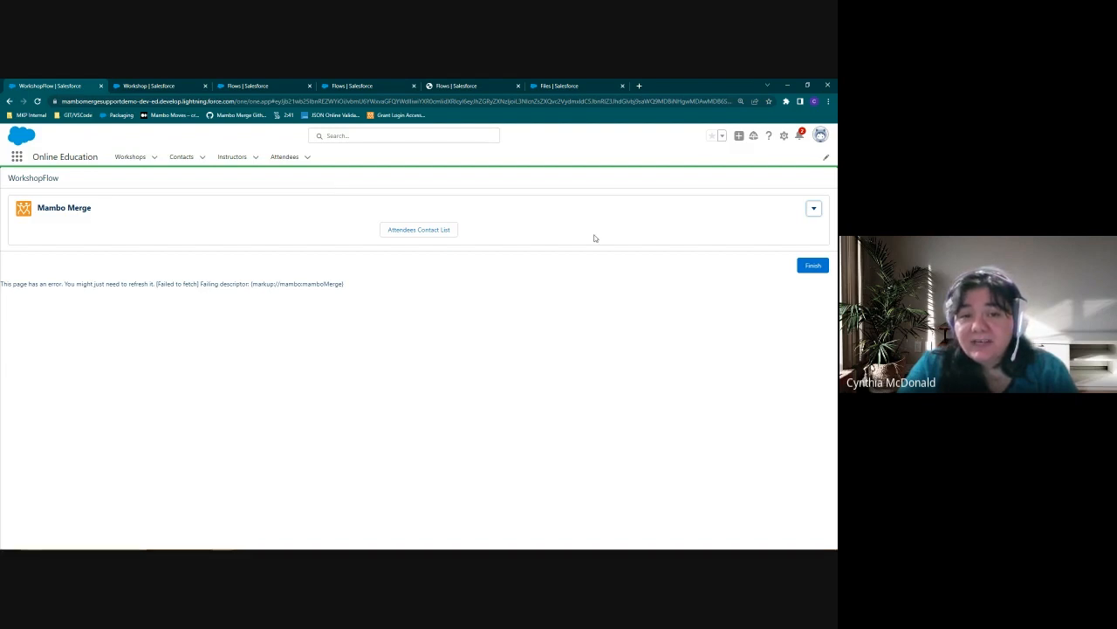
pyautogui.click(419, 230)
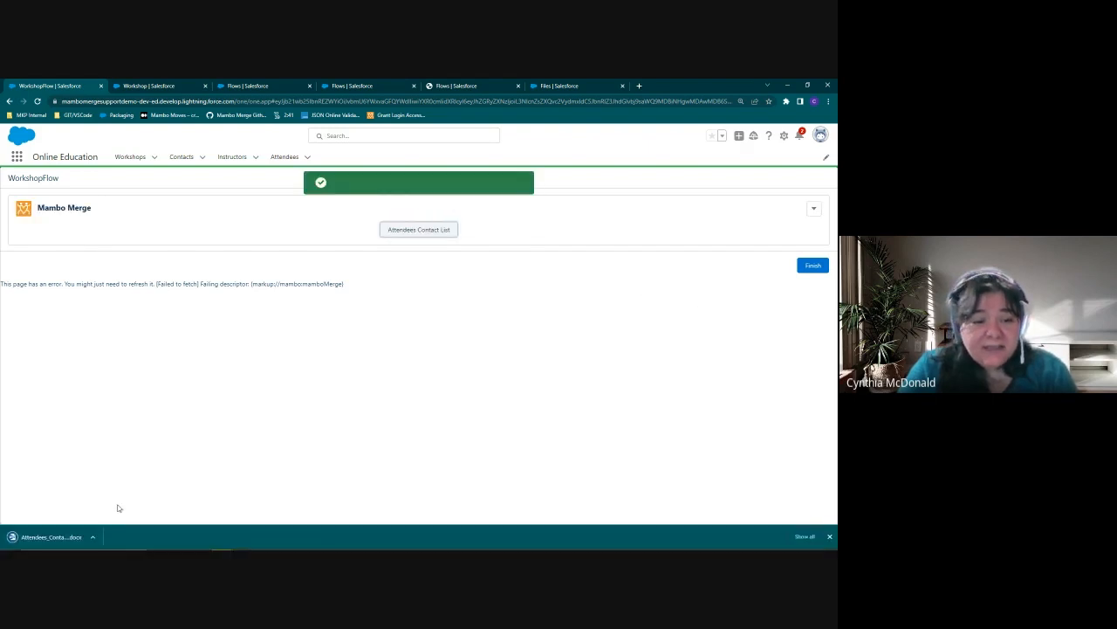
# Open the downloaded attendees document in Word and examine the attendee table for each workshop
pyautogui.click(41, 538)
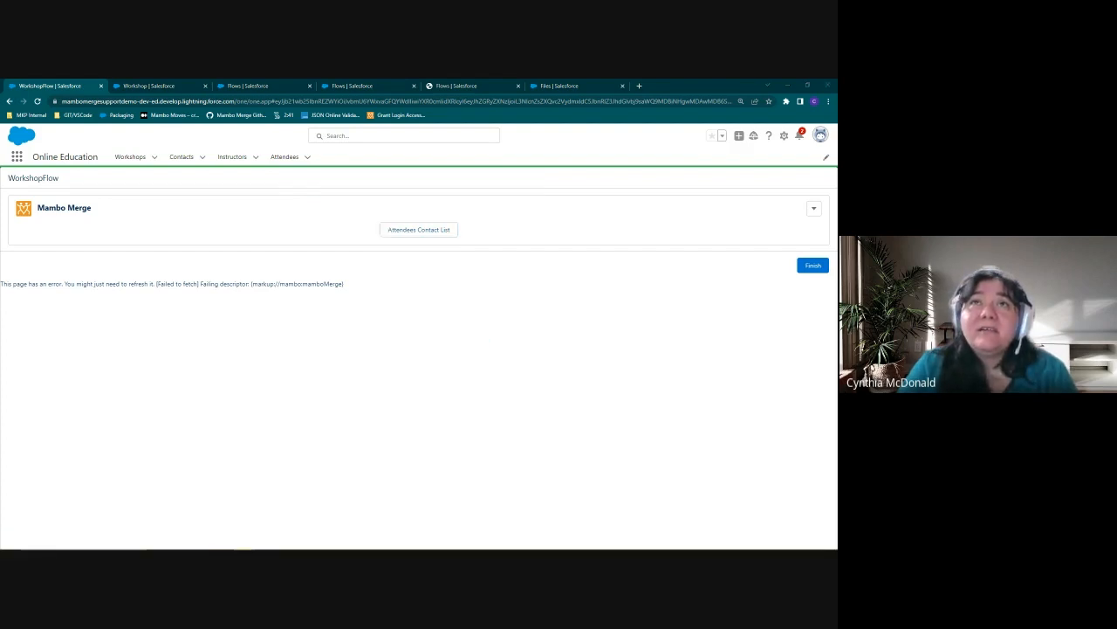
pyautogui.moveTo(174, 80); pyautogui.dragTo(374, 101)
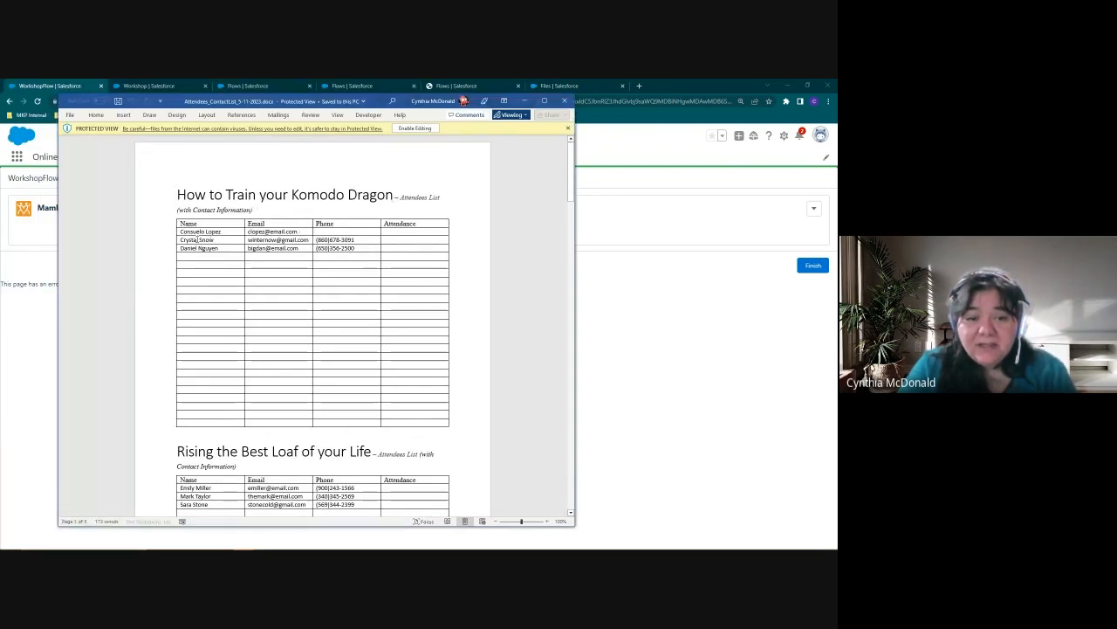
pyautogui.scroll(-6, 229, 407)
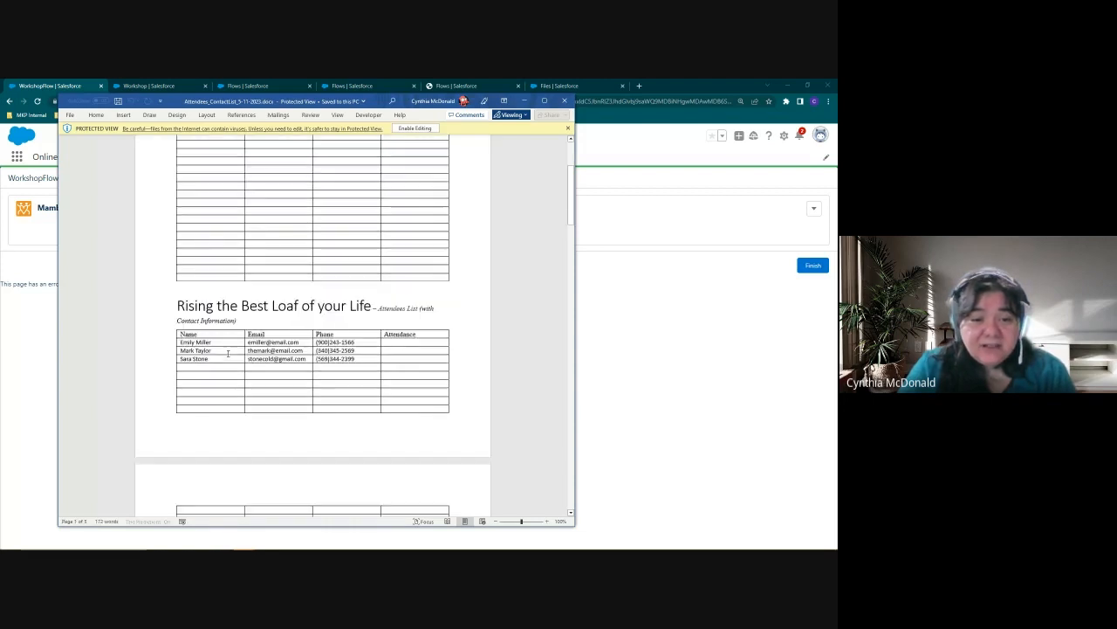
pyautogui.scroll(-4, 205, 445)
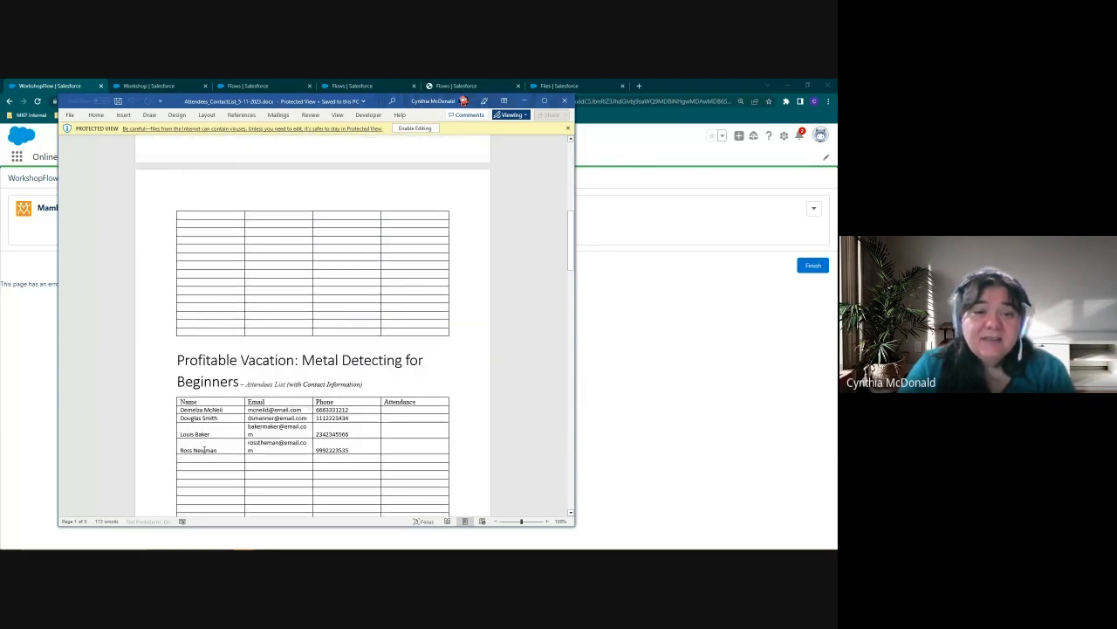
pyautogui.scroll(-2, 279, 439)
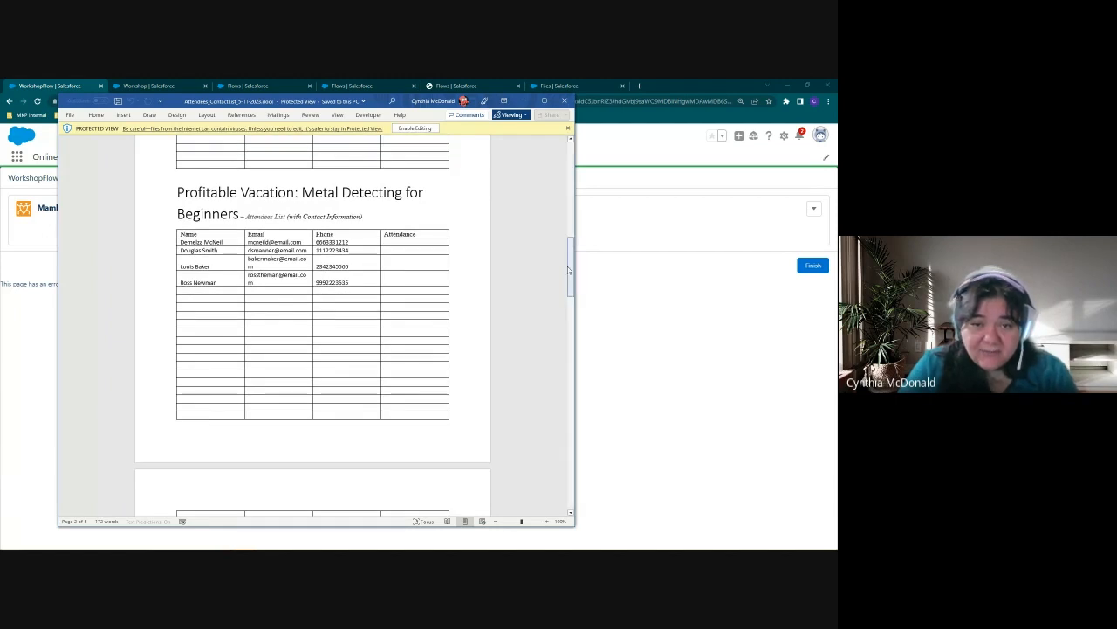
pyautogui.moveTo(568, 266); pyautogui.dragTo(569, 355)
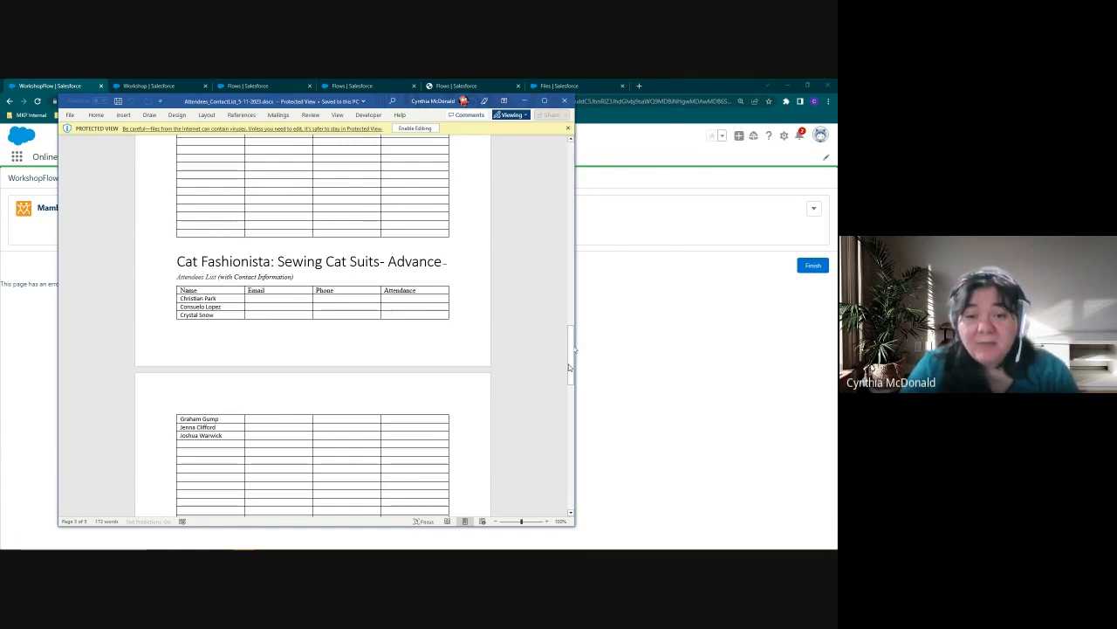
# Review the earlier workshops' attendee tables in the Word document, and switch back to the Workshops list in Salesforce
pyautogui.moveTo(571, 364); pyautogui.dragTo(570, 317)
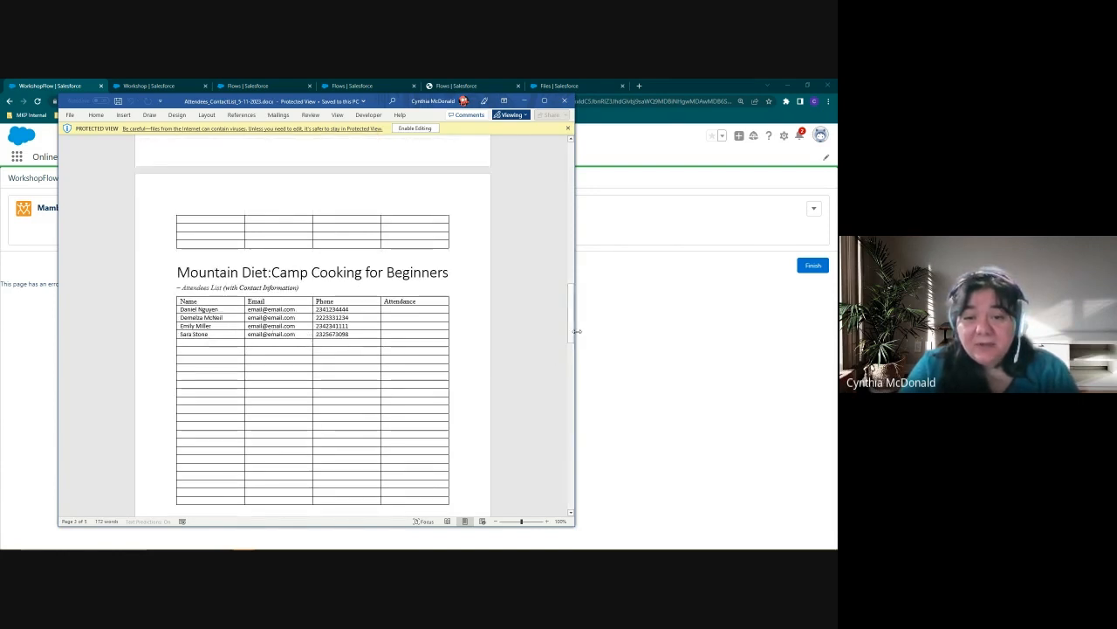
pyautogui.moveTo(571, 326); pyautogui.dragTo(569, 179)
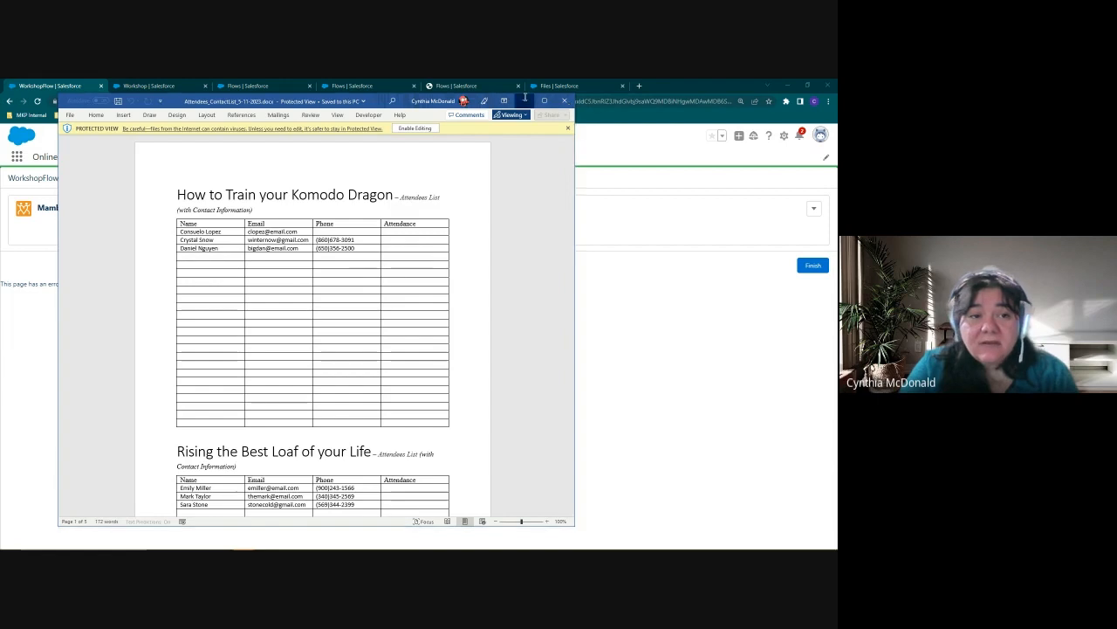
pyautogui.click(525, 99)
pyautogui.click(131, 157)
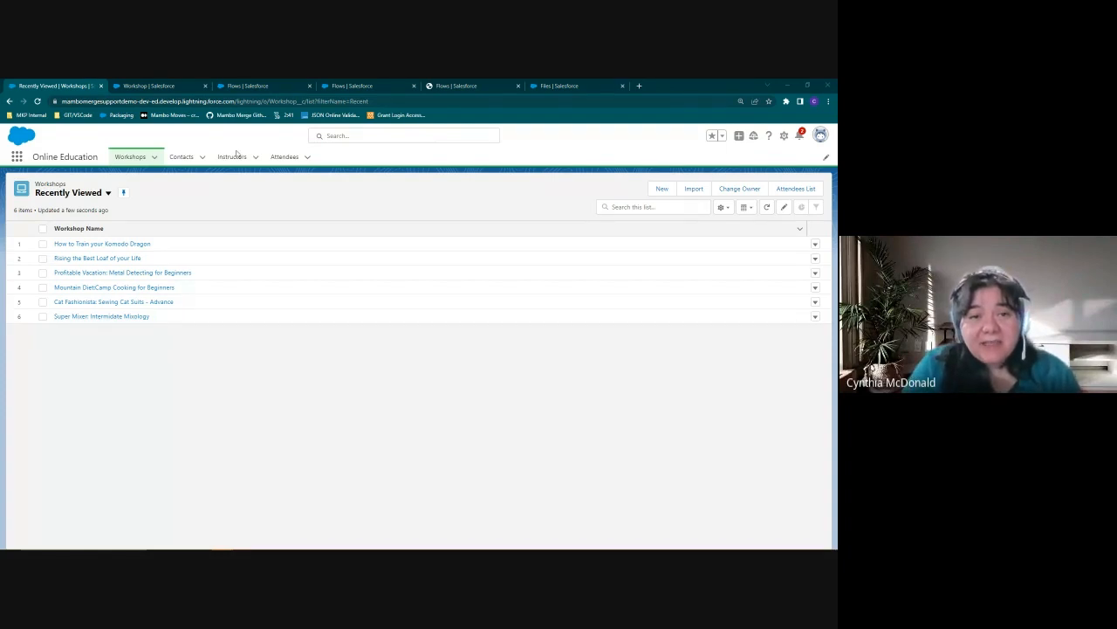
# Open the WelcomeEmailFlow configuration in Mambo Merge Setup from the first attendee's record in the Attendees list
pyautogui.click(283, 158)
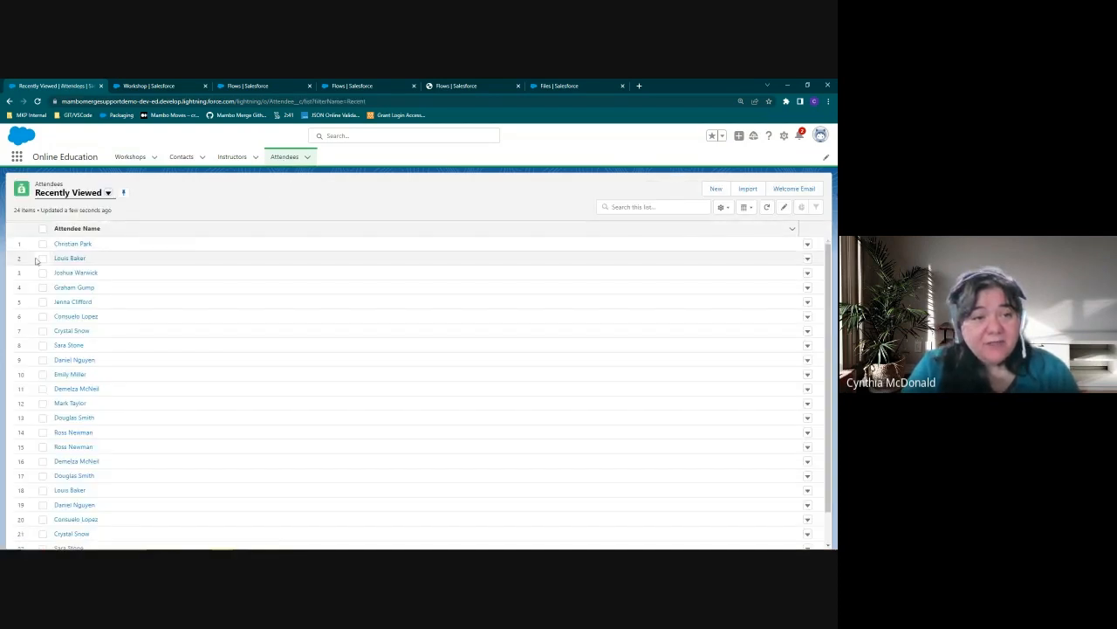
pyautogui.click(42, 228)
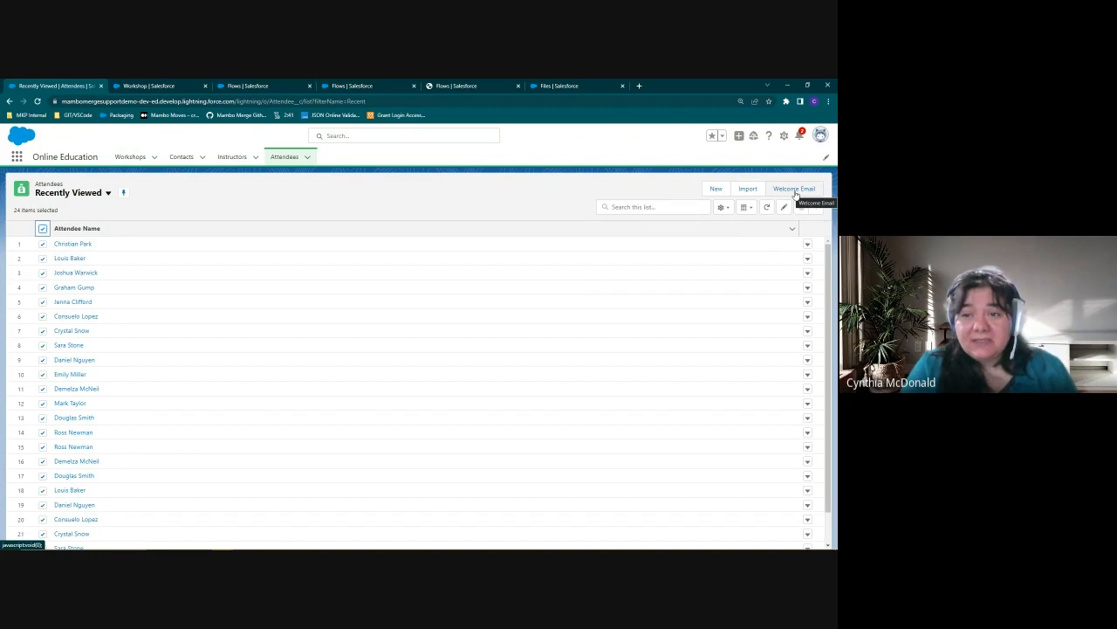
pyautogui.click(76, 245)
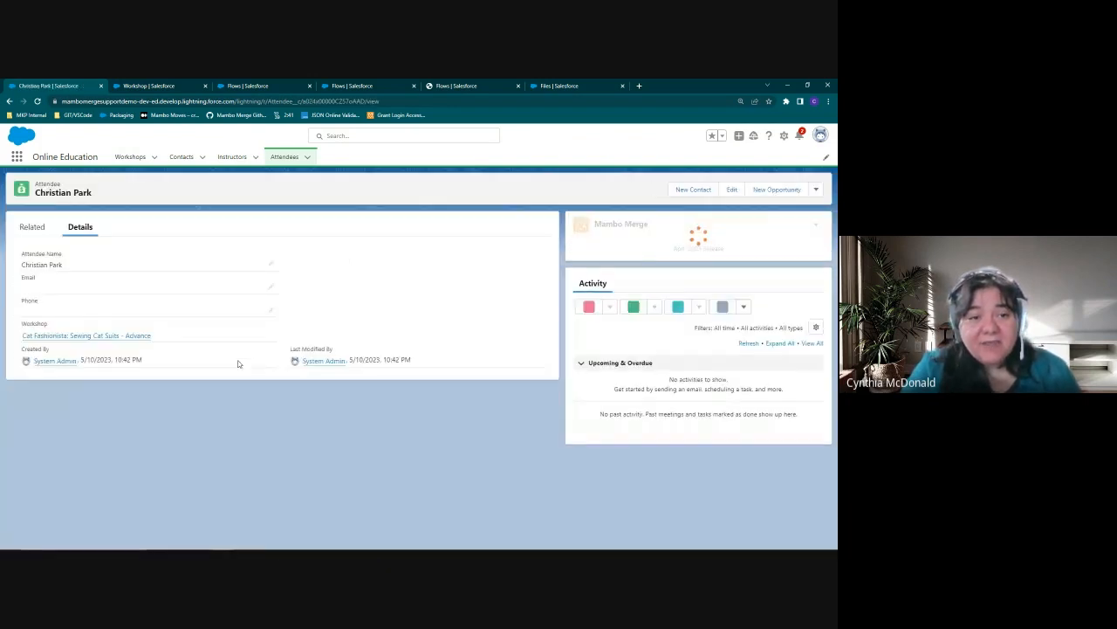
pyautogui.click(816, 224)
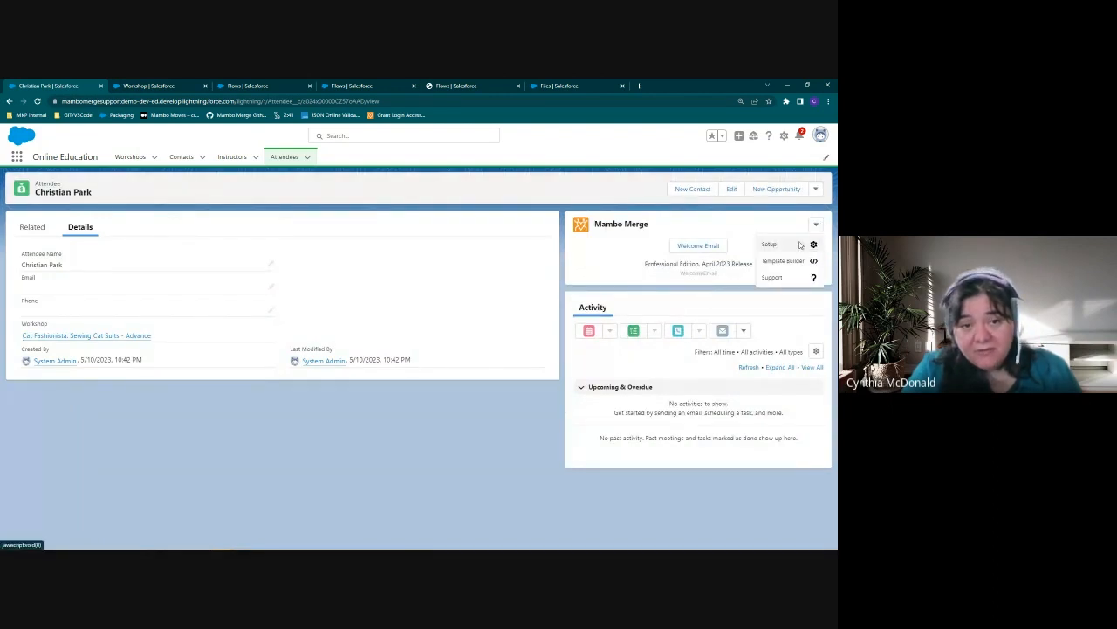
pyautogui.click(799, 246)
pyautogui.scroll(-2, 224, 376)
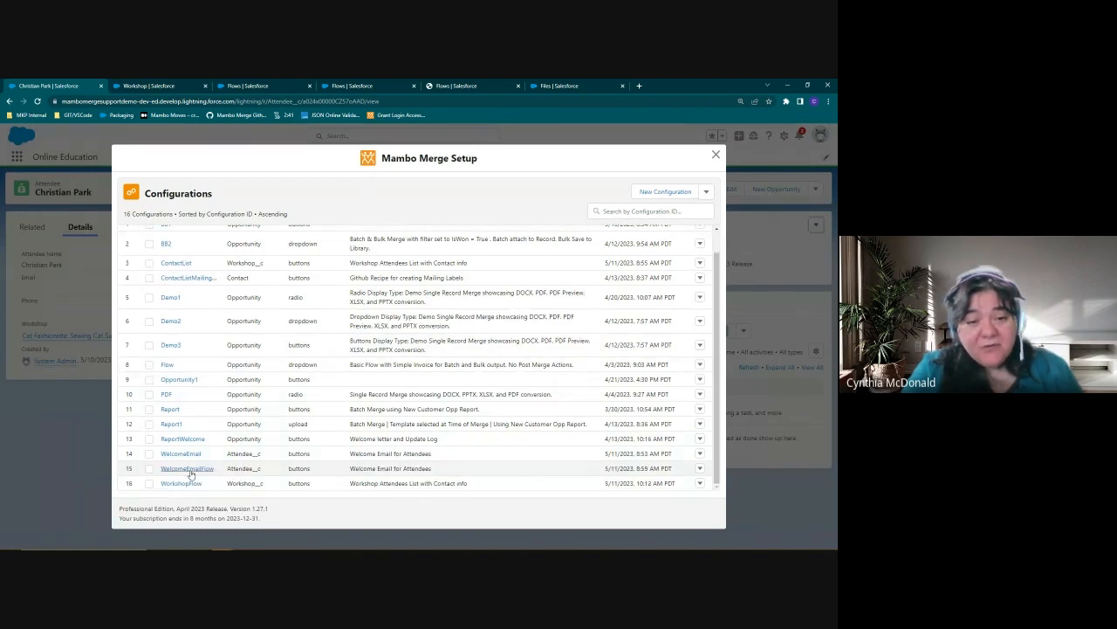
pyautogui.click(189, 469)
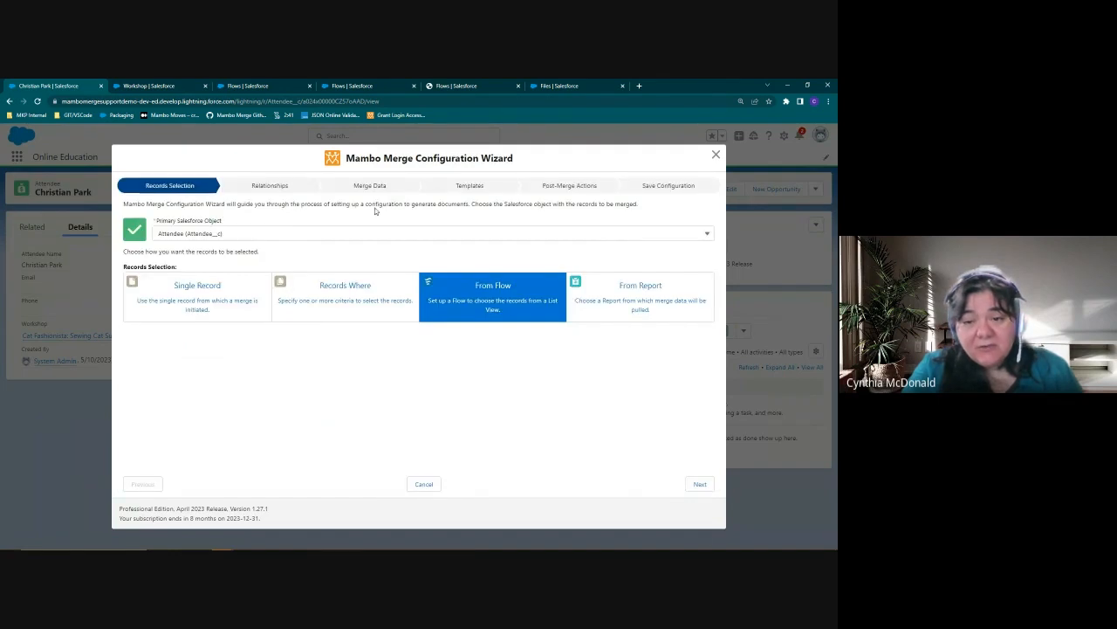
# Set the Welcome Email template's destination to Attach to Each Record, leaving the configuration's record selection and relationships as they are
pyautogui.click(706, 485)
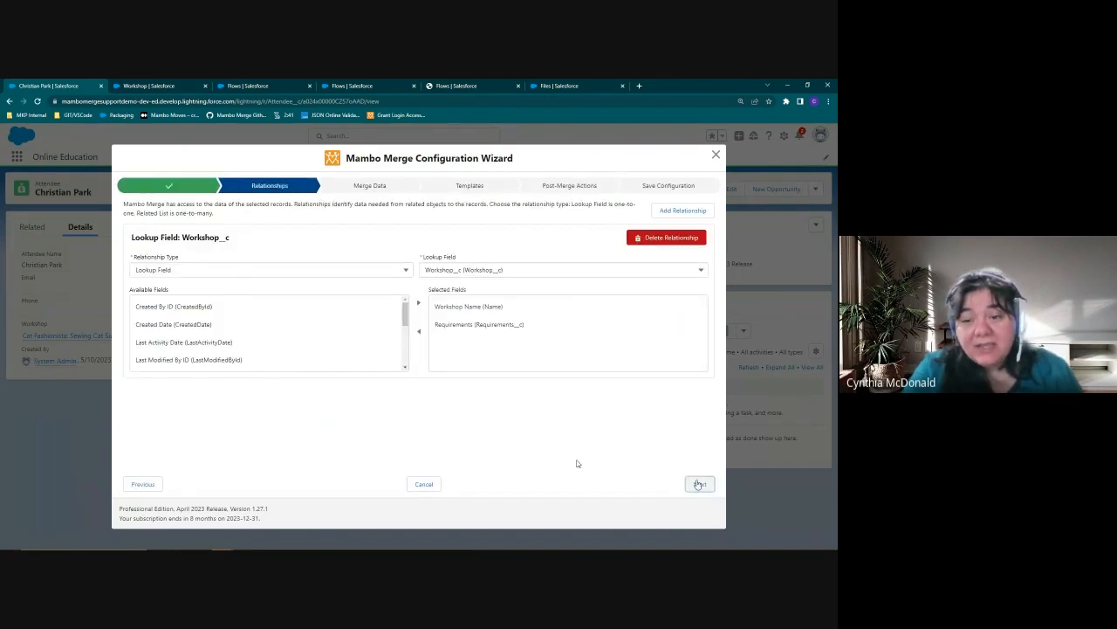
pyautogui.click(700, 485)
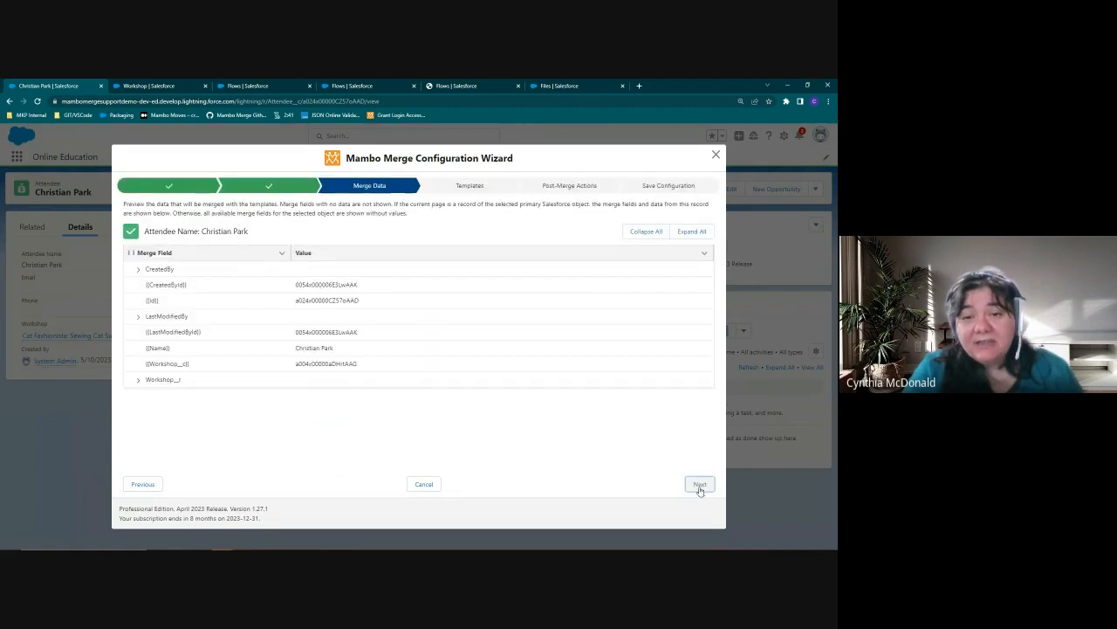
pyautogui.click(699, 486)
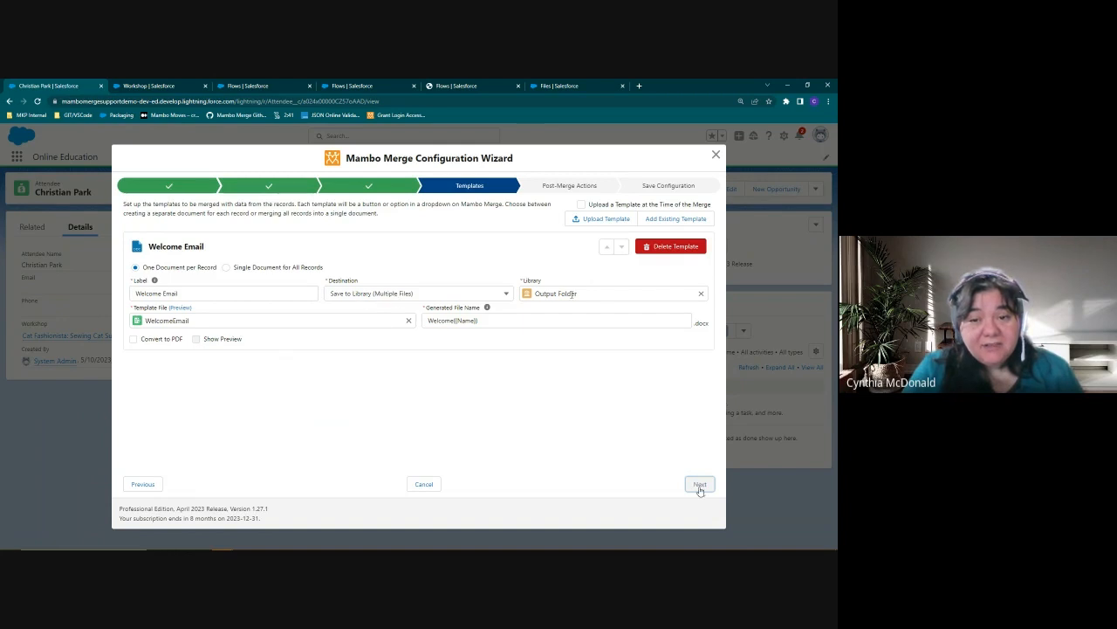
pyautogui.click(440, 296)
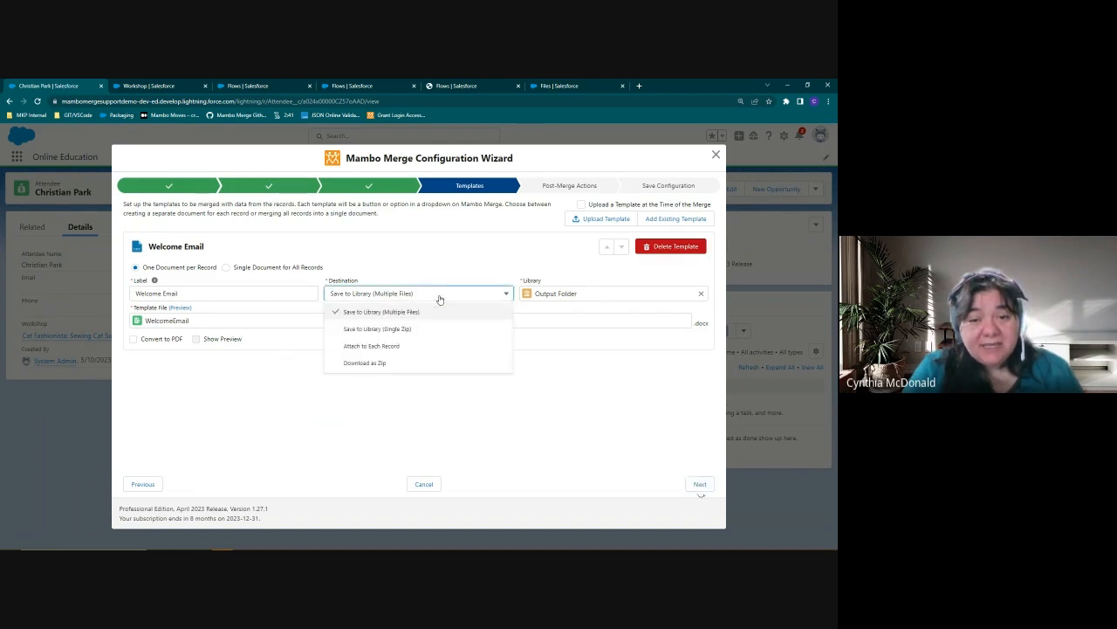
pyautogui.click(395, 346)
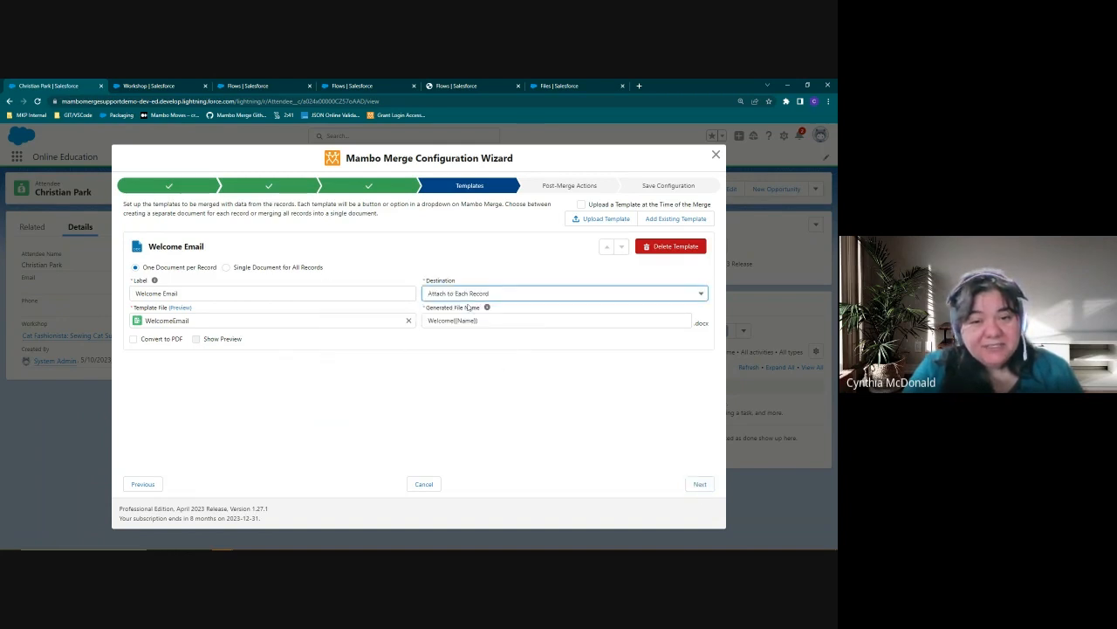
# Add a Send Email post-merge action addressed to the Email (Email__c) field, using the Sales: New Customer Email template
pyautogui.click(699, 486)
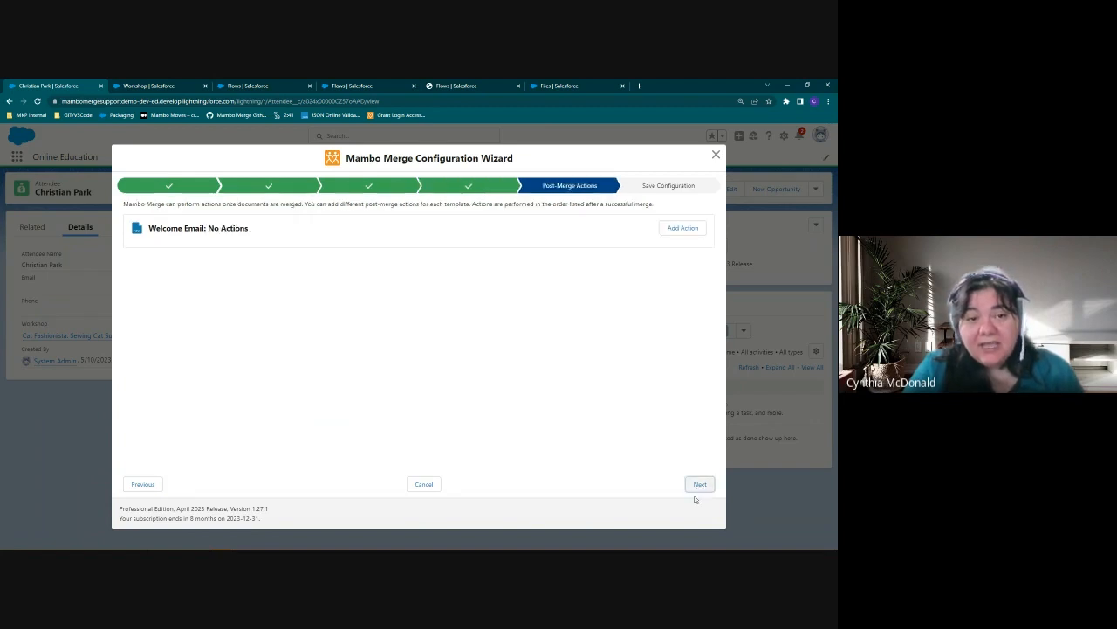
pyautogui.click(684, 228)
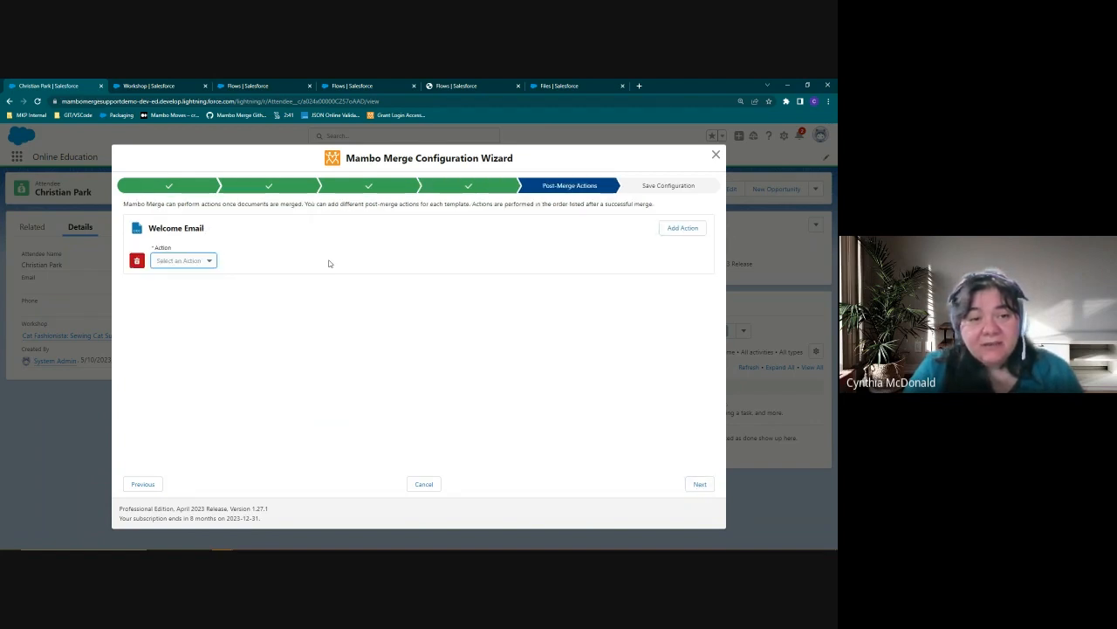
pyautogui.click(181, 261)
pyautogui.click(196, 312)
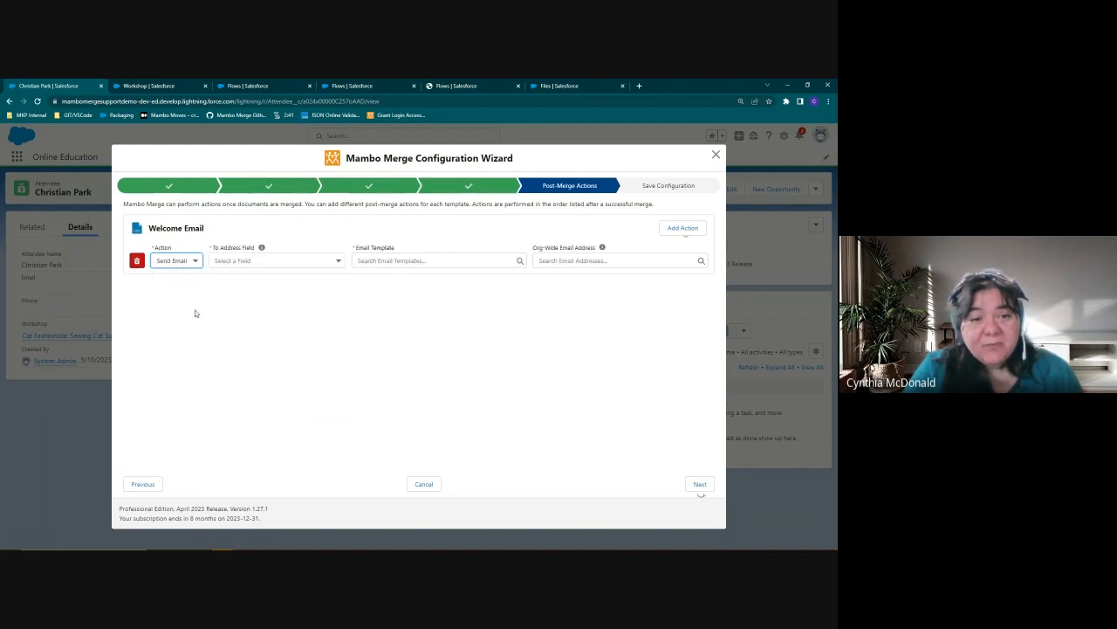
pyautogui.click(253, 261)
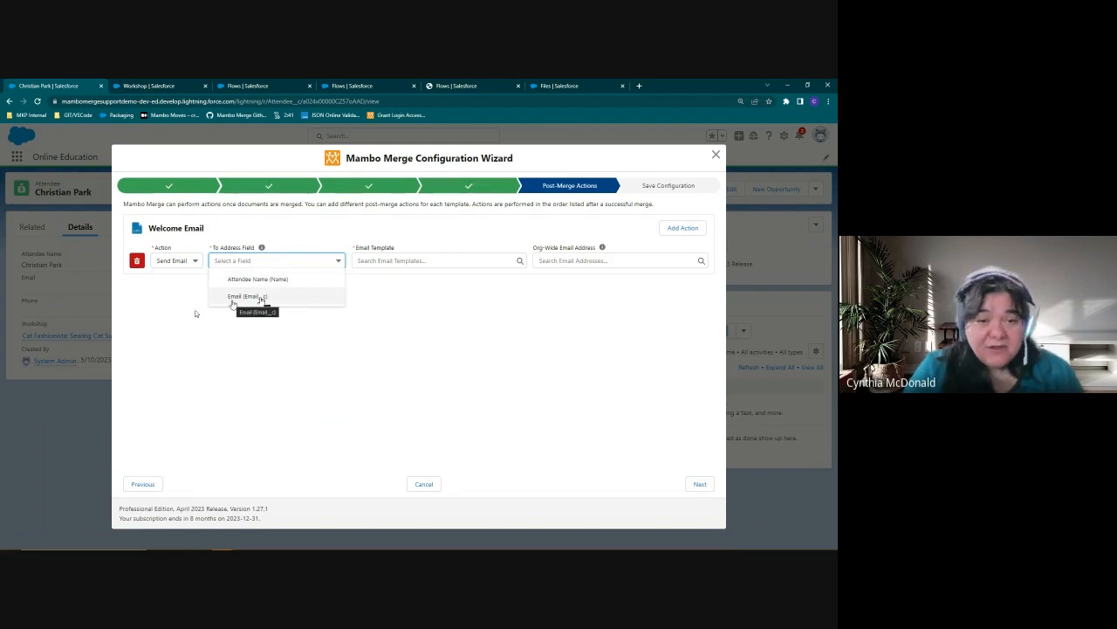
pyautogui.click(233, 299)
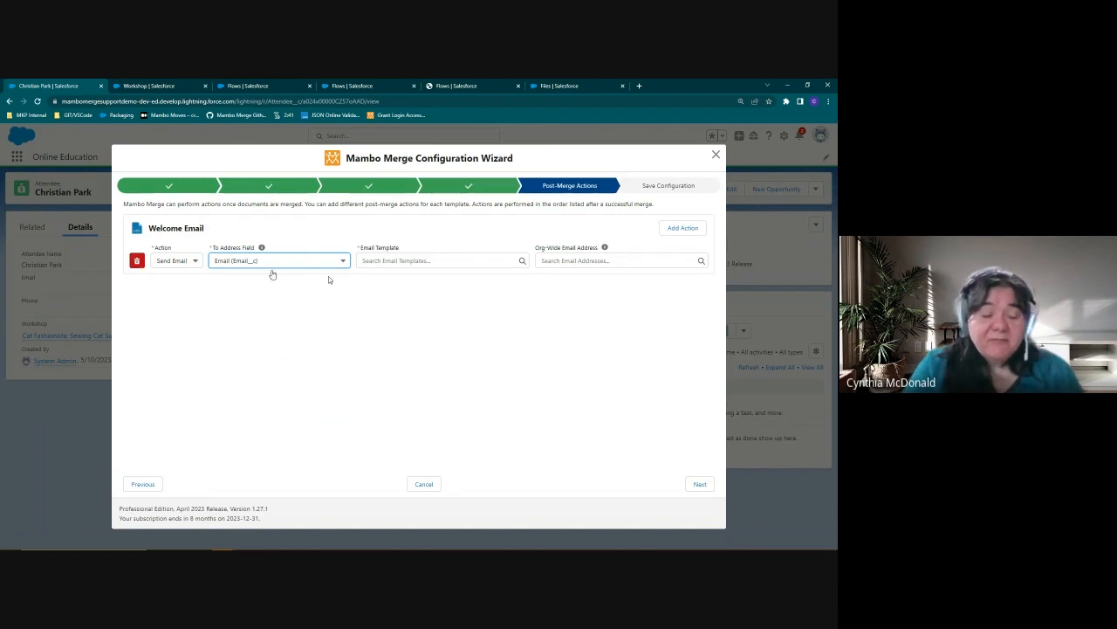
pyautogui.click(410, 260)
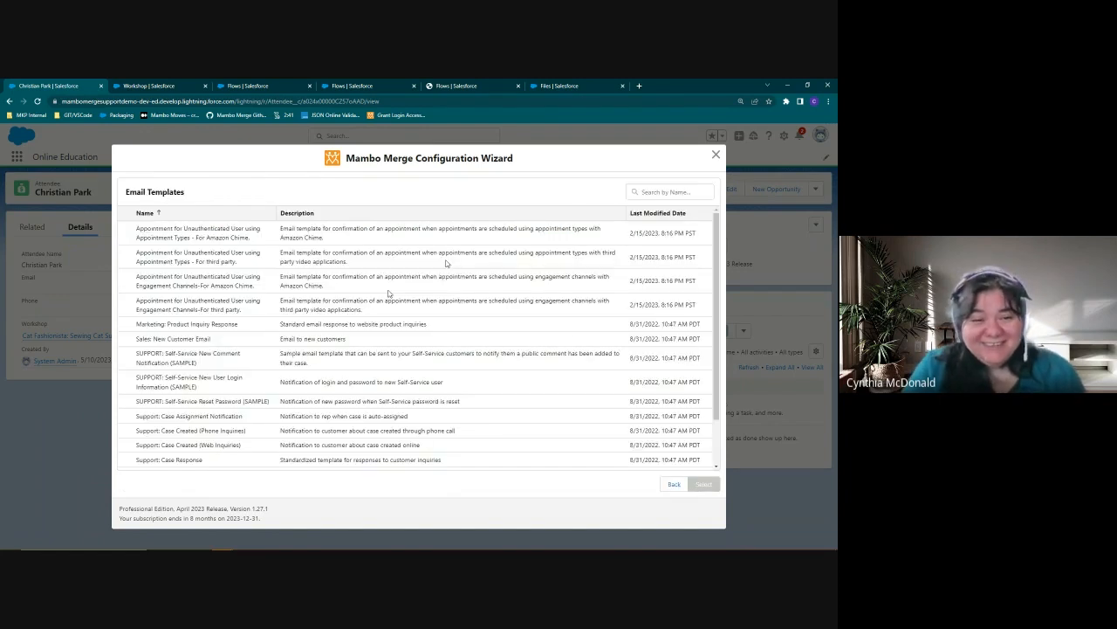
pyautogui.click(312, 342)
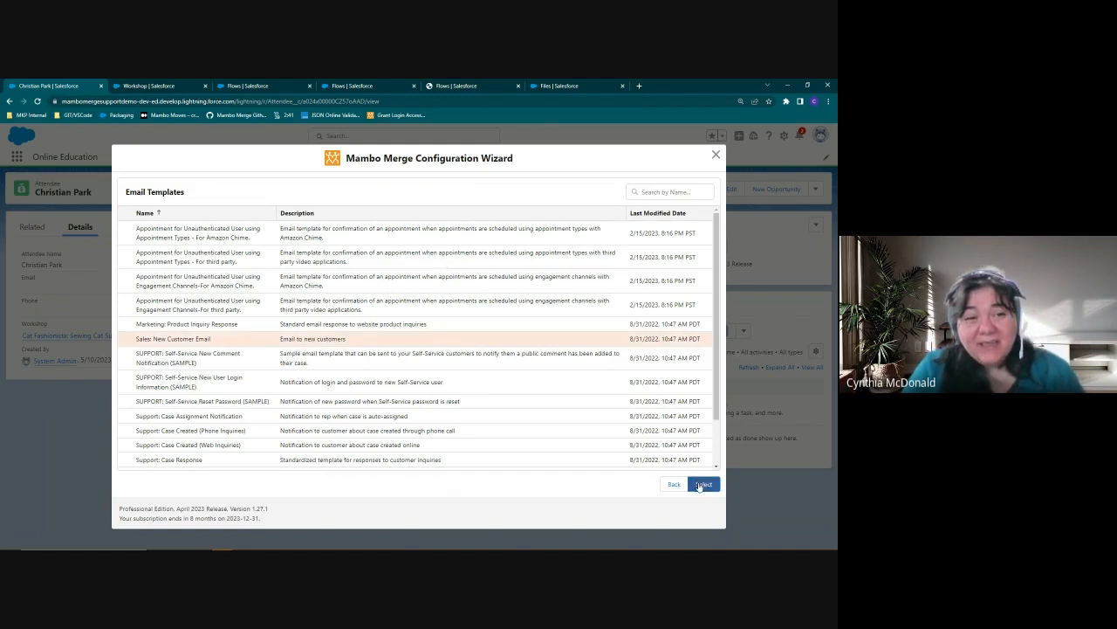
pyautogui.click(701, 486)
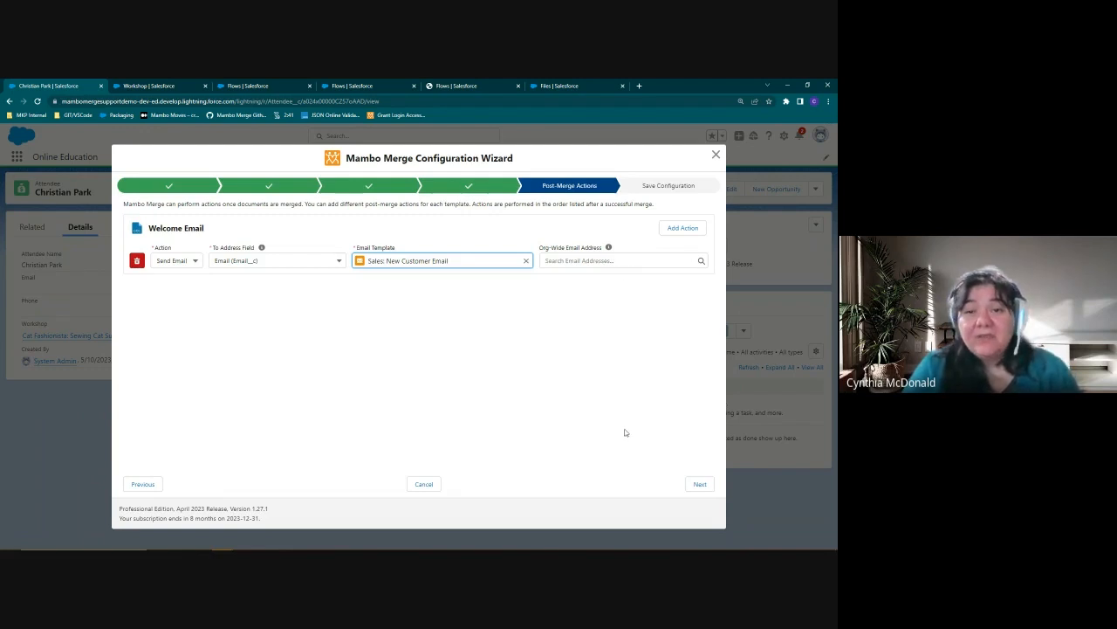
# Save the WelcomeEmailFlow configuration under its existing ID and close Mambo Merge Setup
pyautogui.click(700, 485)
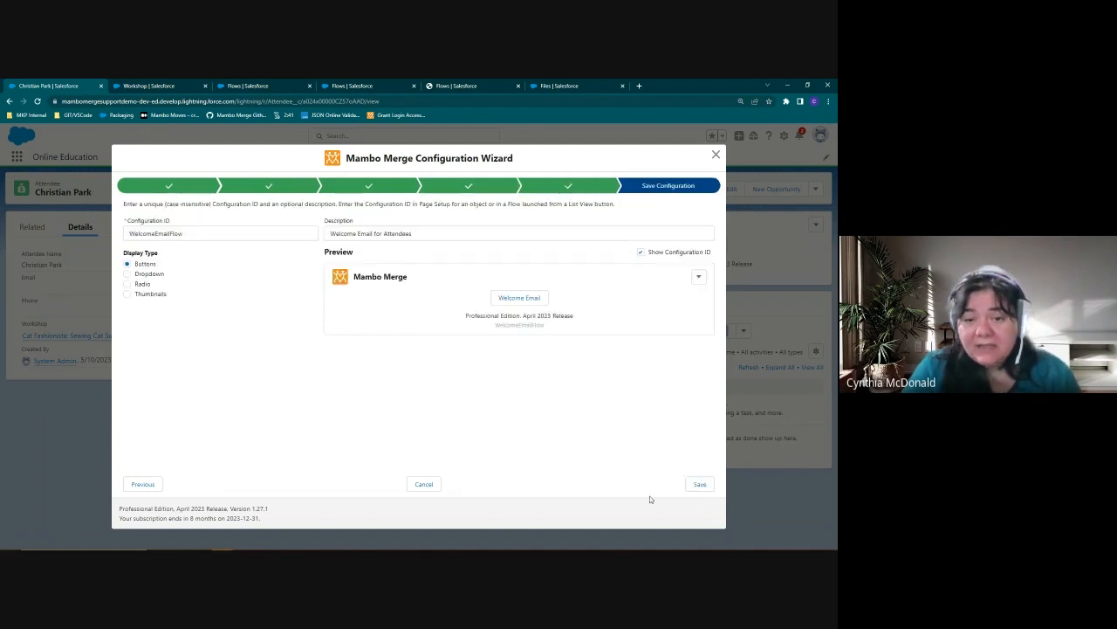
pyautogui.click(701, 486)
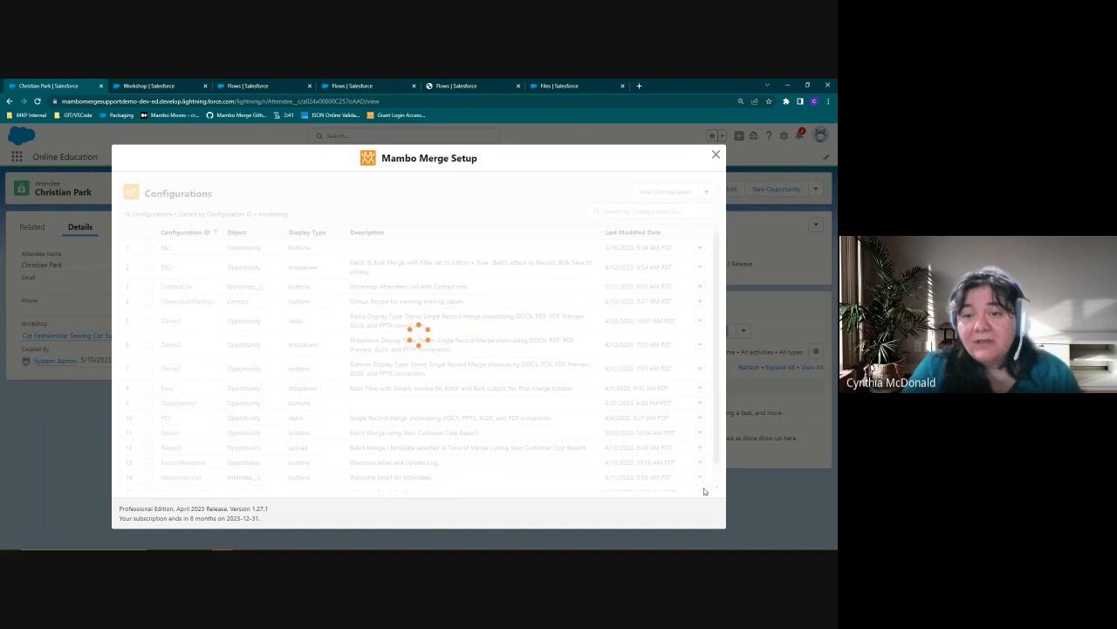
pyautogui.click(717, 156)
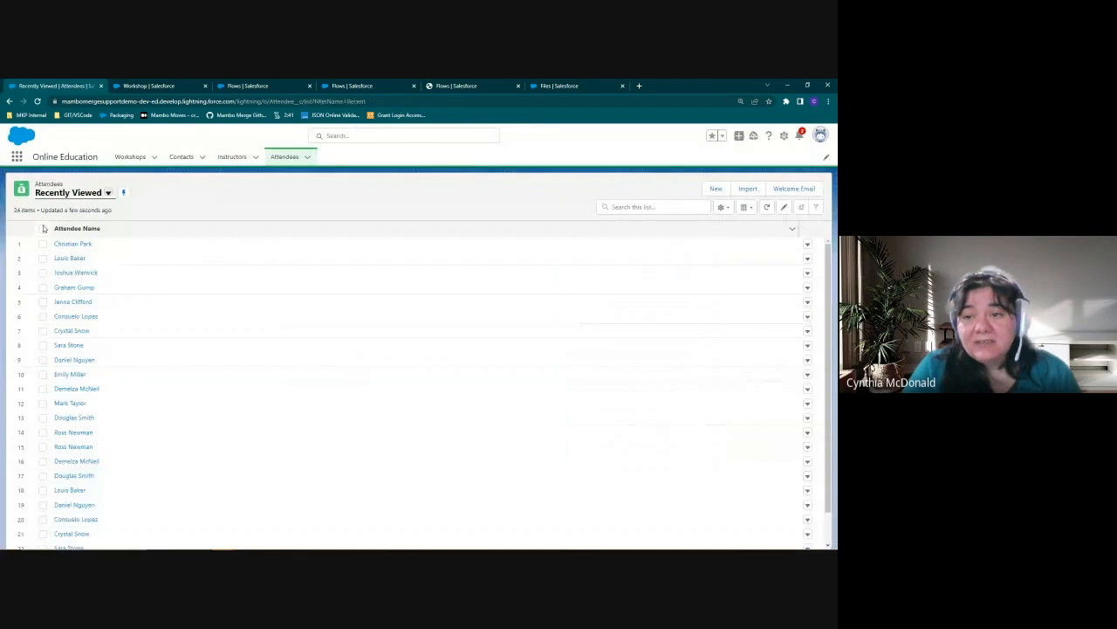
# Select all attendees in the Attendees list and run the Welcome Email merge on them
pyautogui.click(43, 228)
pyautogui.click(796, 189)
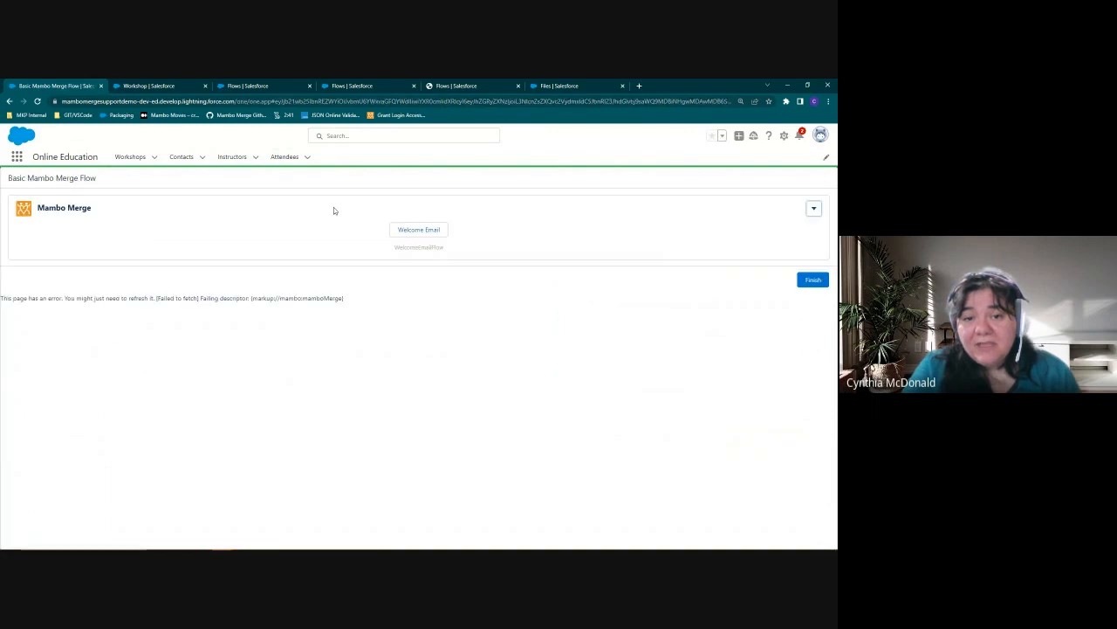
pyautogui.click(424, 230)
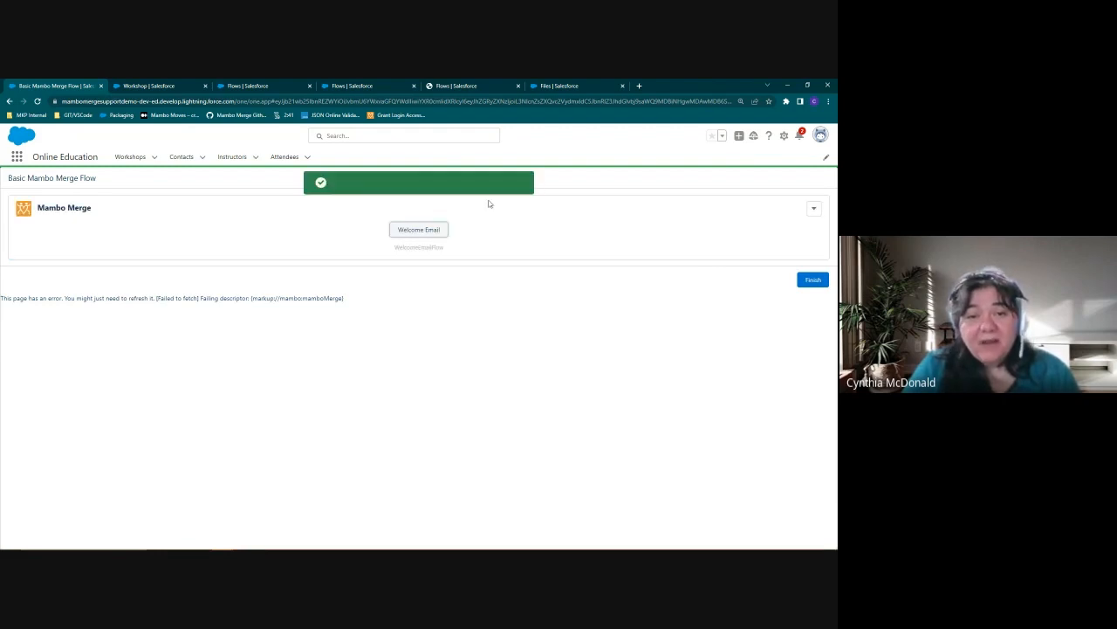
# Check the attachments, activity history and contact details of the fourth attendee in the list, from the Cat Fashionista workshop
pyautogui.click(281, 161)
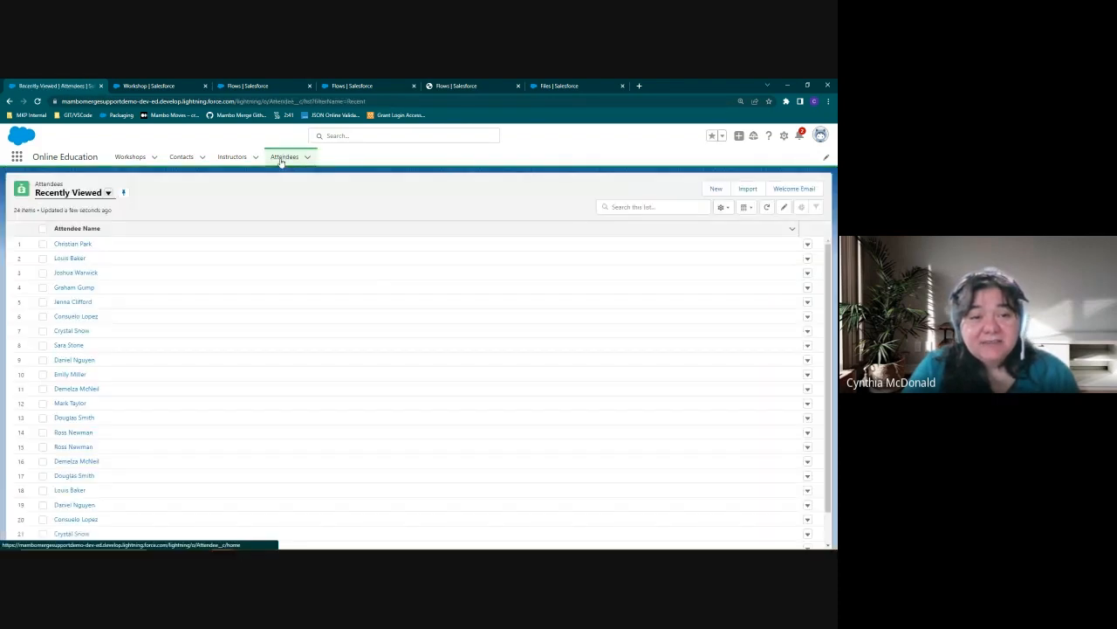
pyautogui.click(82, 287)
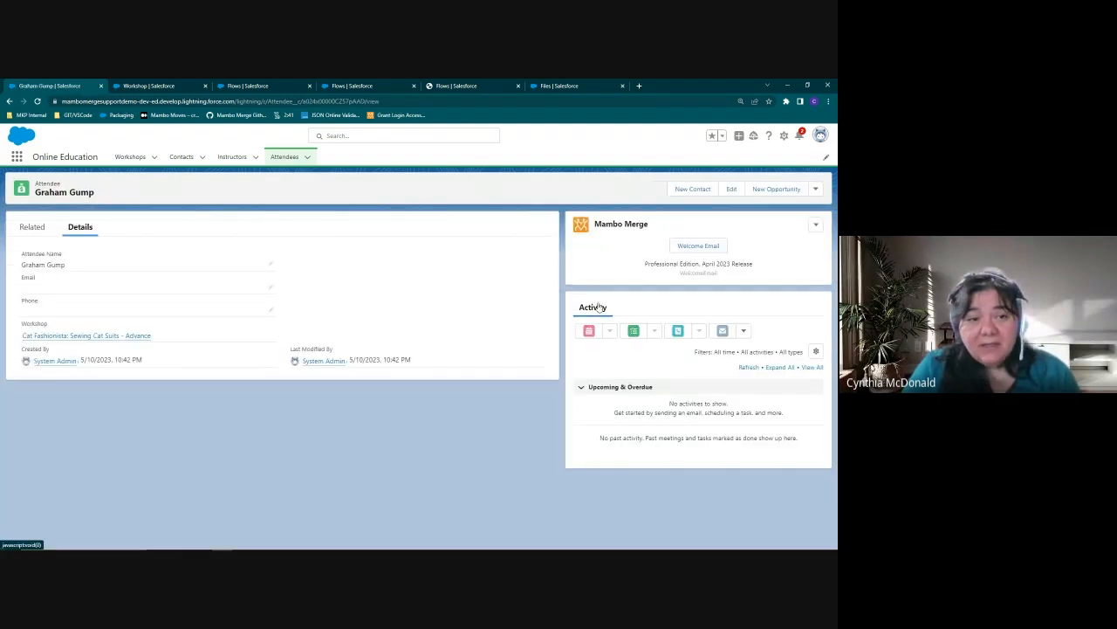
pyautogui.click(32, 228)
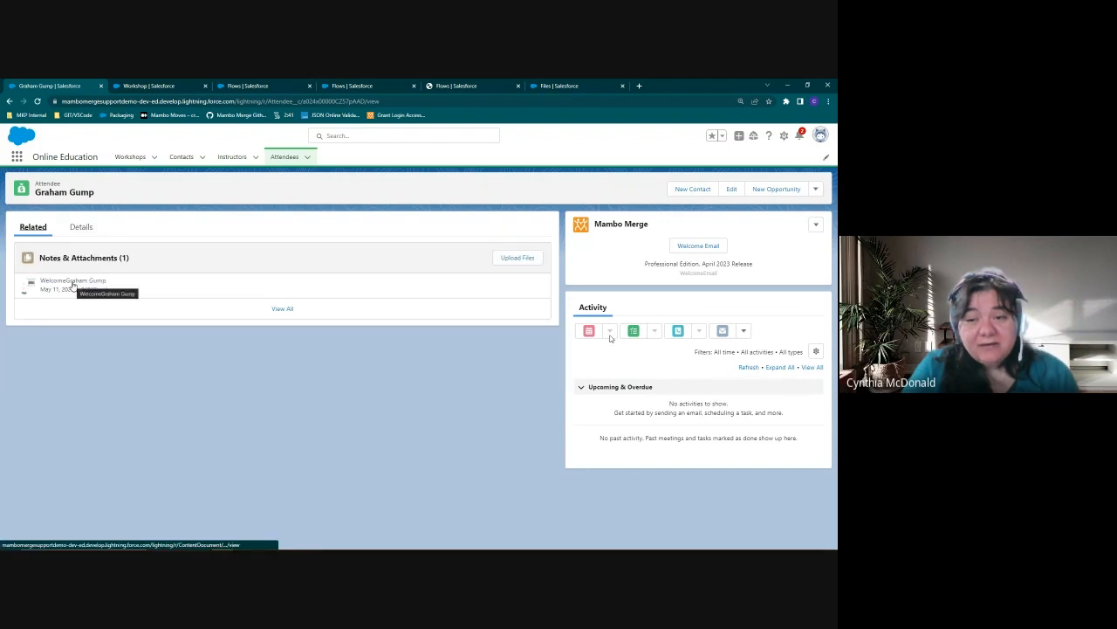
pyautogui.click(748, 369)
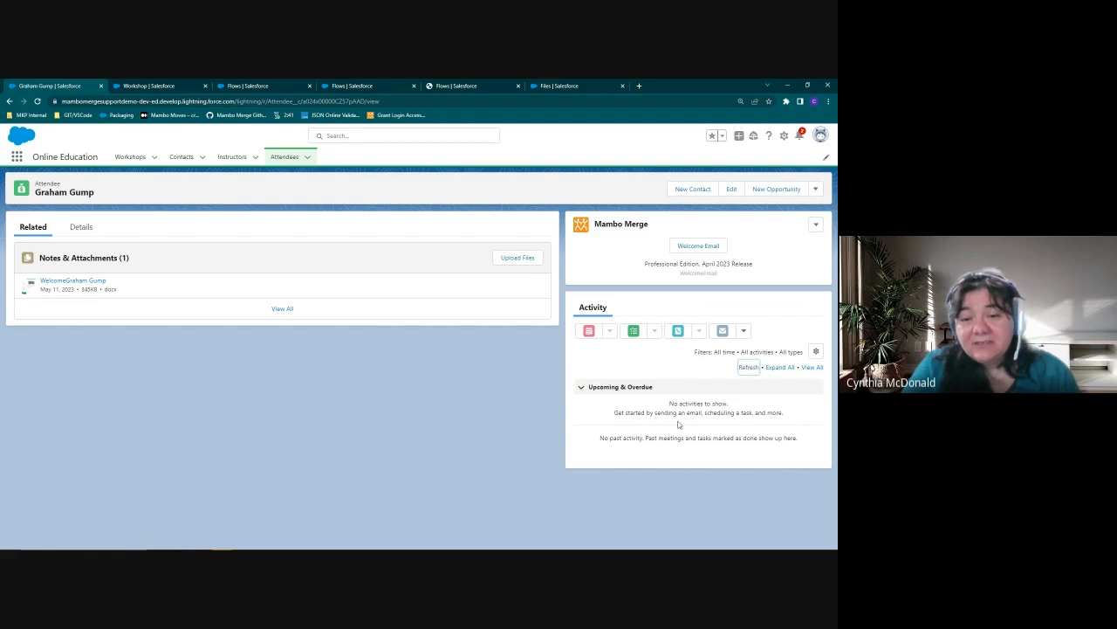
pyautogui.click(80, 227)
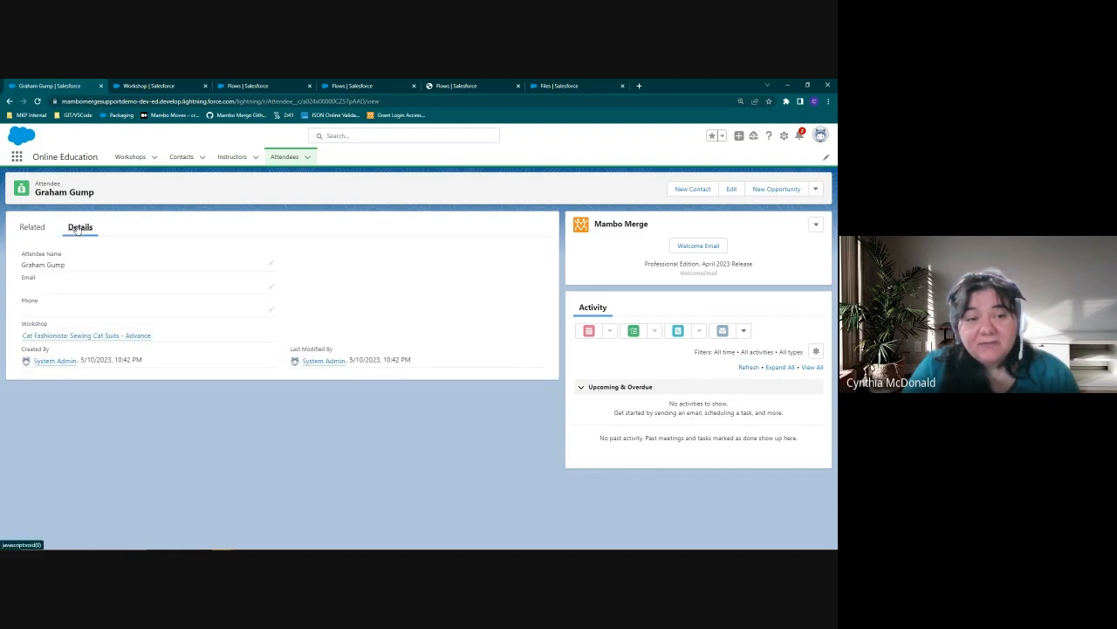
# Check the sent email activity and attachments of an attendee registered for the Mountain Diet: Camp Cooking for Beginners workshop
pyautogui.click(282, 161)
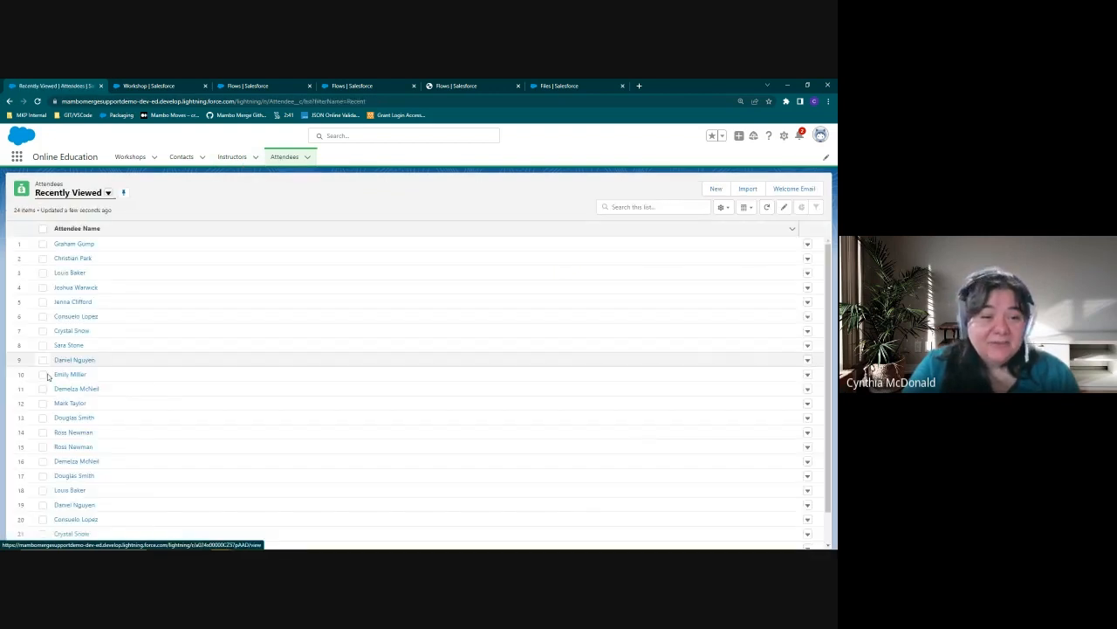
pyautogui.click(75, 360)
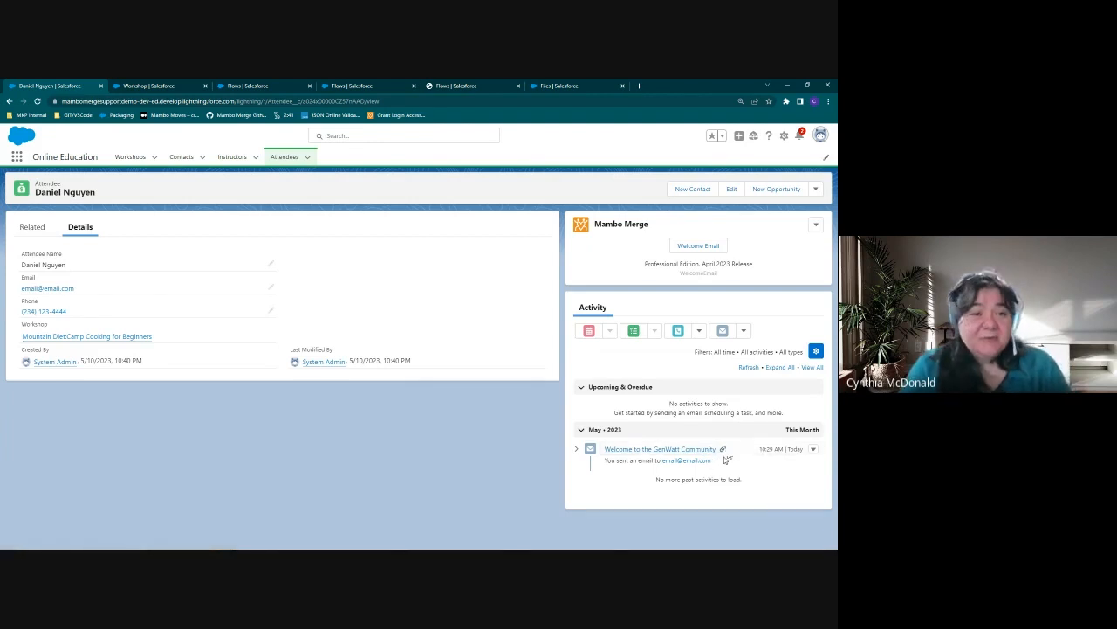
pyautogui.click(32, 227)
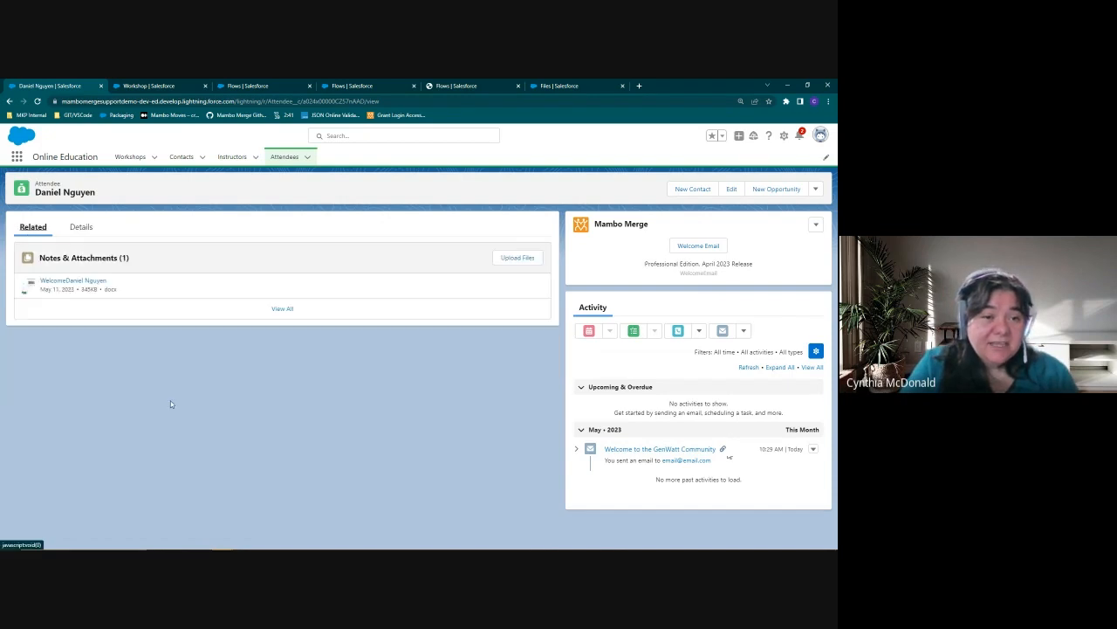
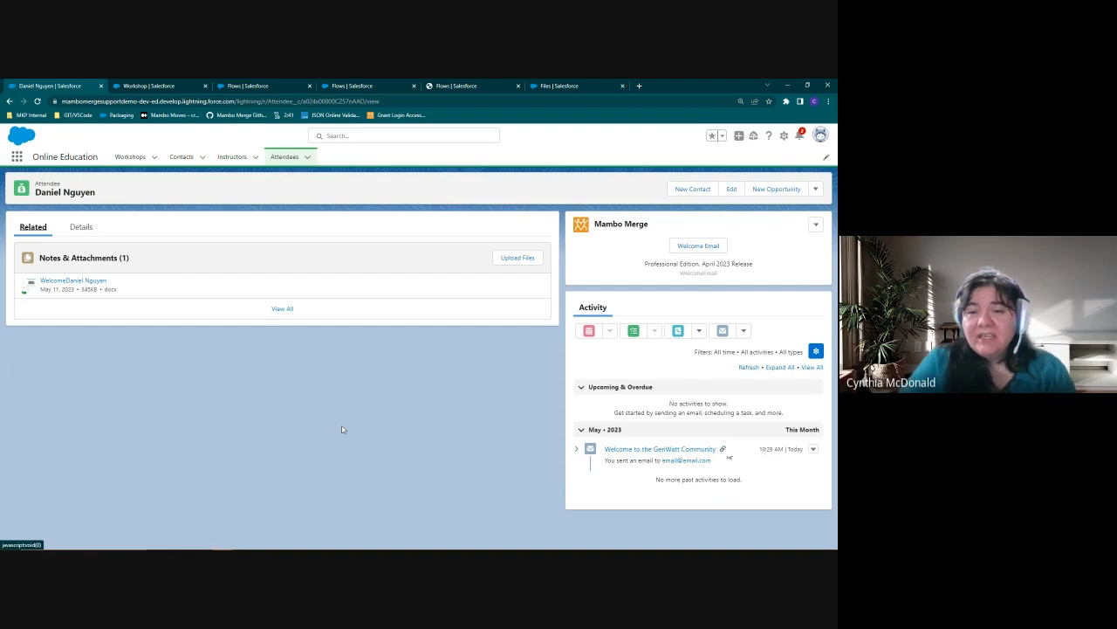
# Review the list of saved configurations in Mambo Merge Setup and close it
pyautogui.click(815, 225)
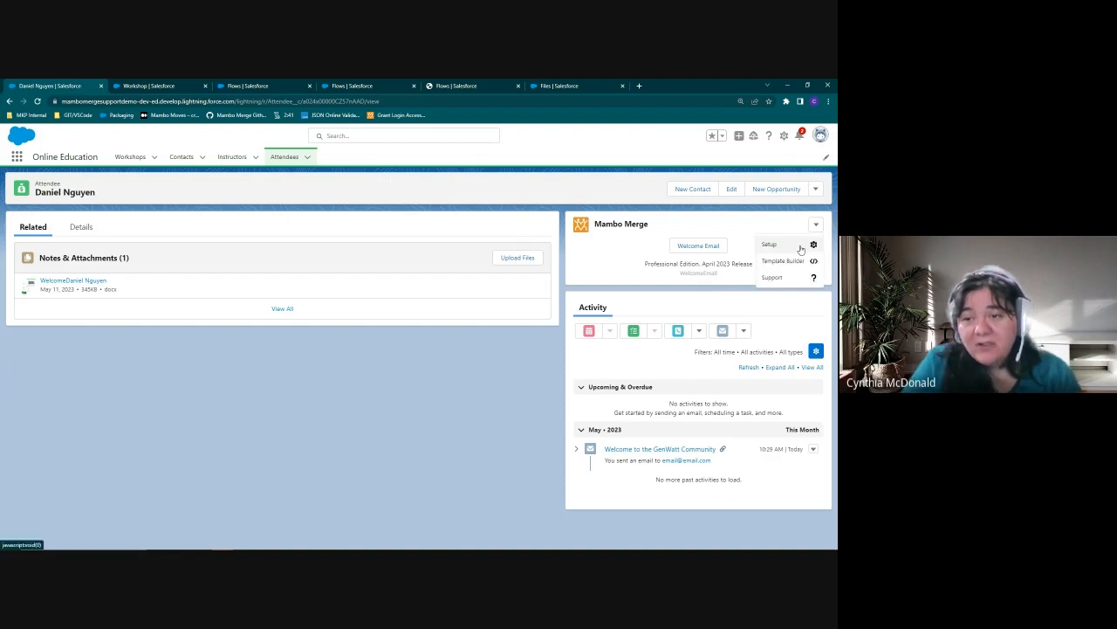
pyautogui.click(769, 244)
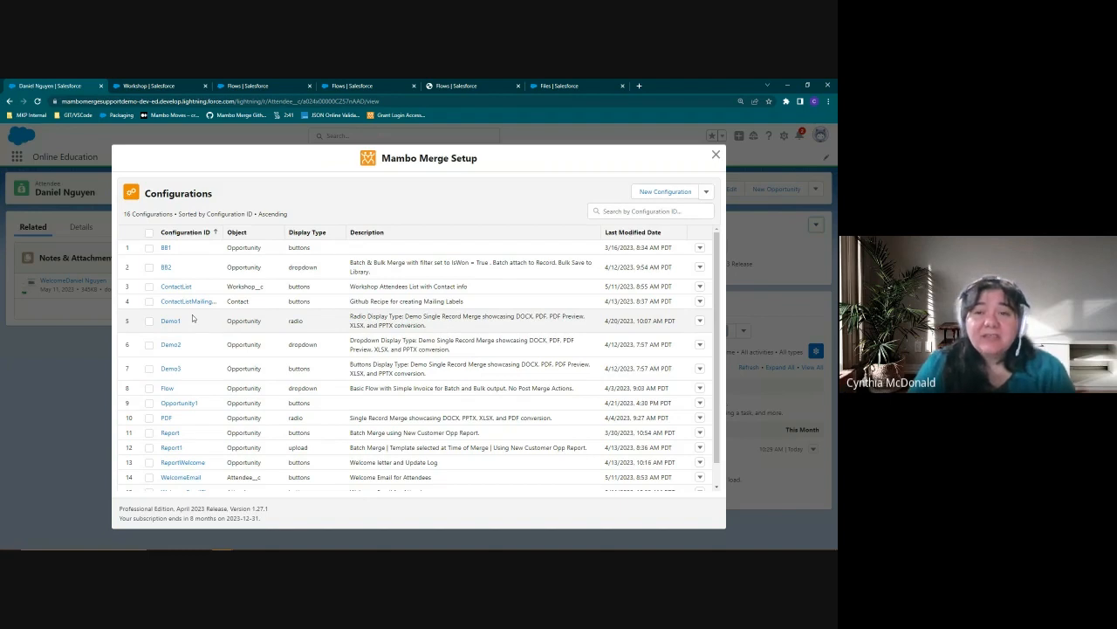
pyautogui.click(716, 154)
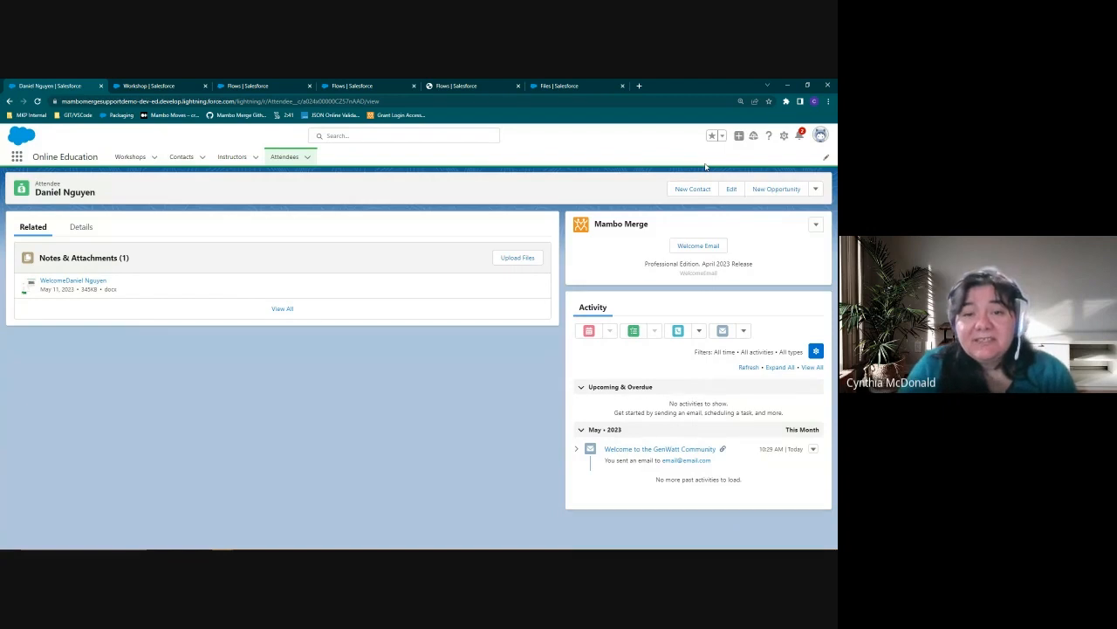
# Find Users in Salesforce Setup by searching "user" and inspect the System Admin user's details
pyautogui.click(782, 136)
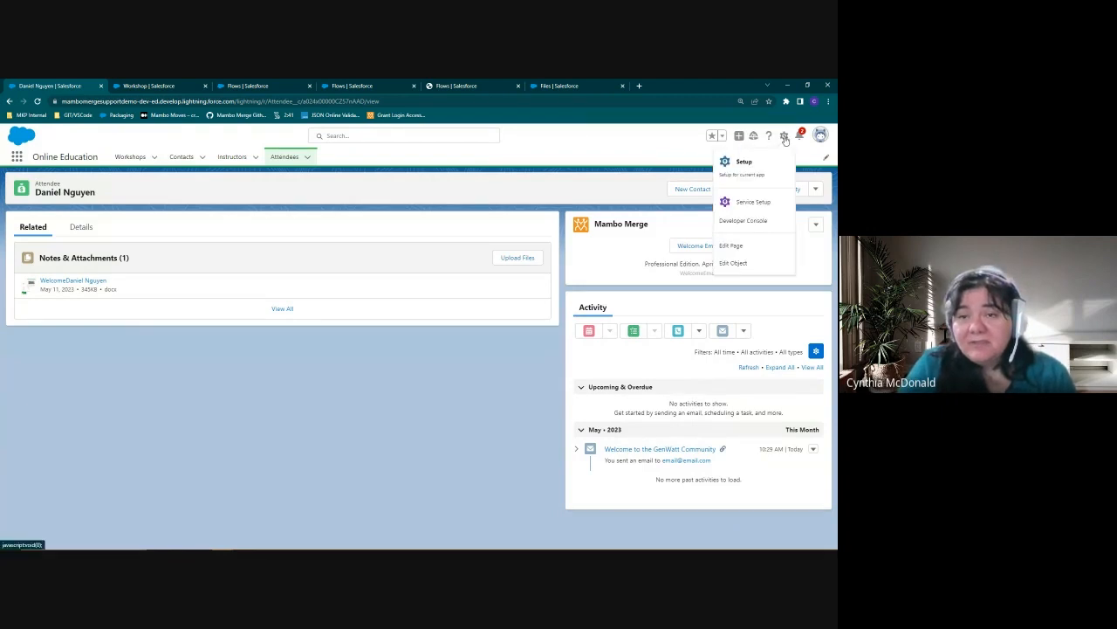
pyautogui.click(743, 160)
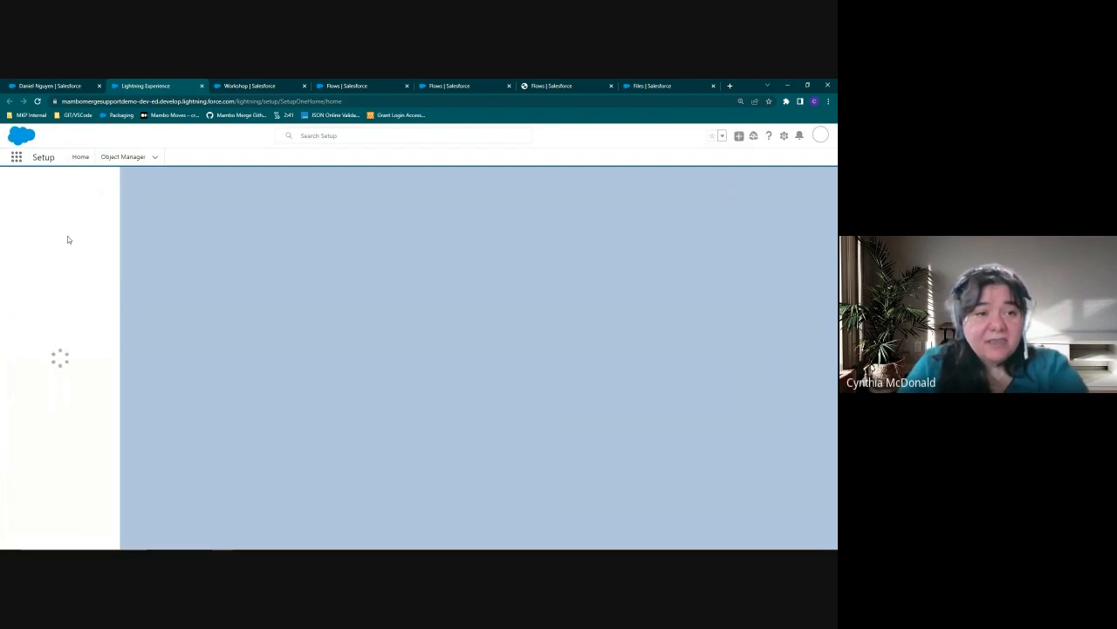
pyautogui.write('user')
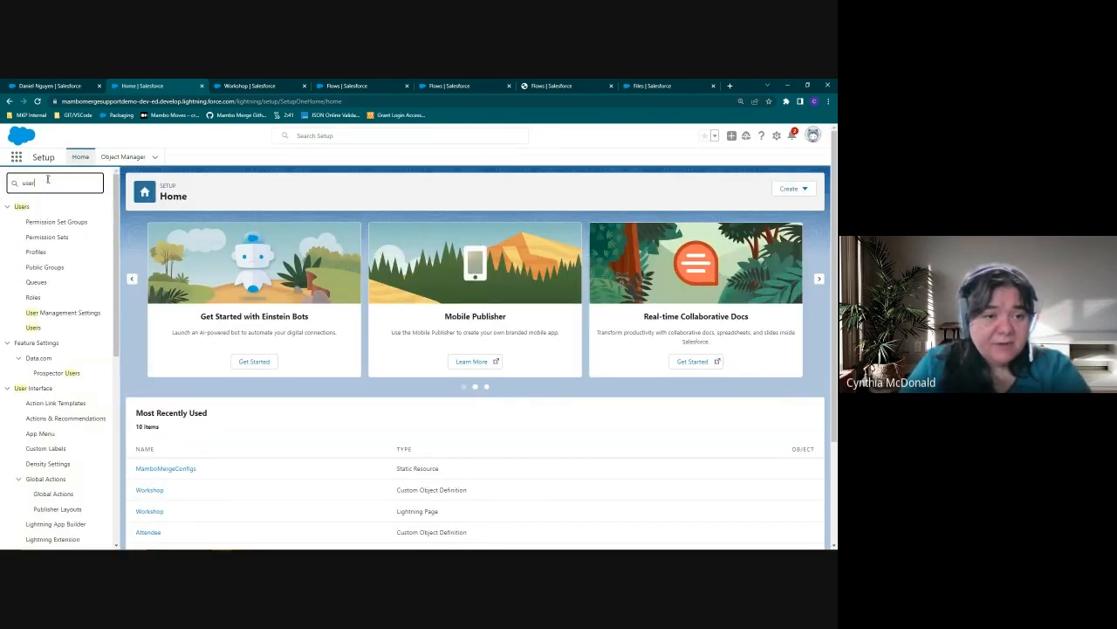
pyautogui.click(33, 328)
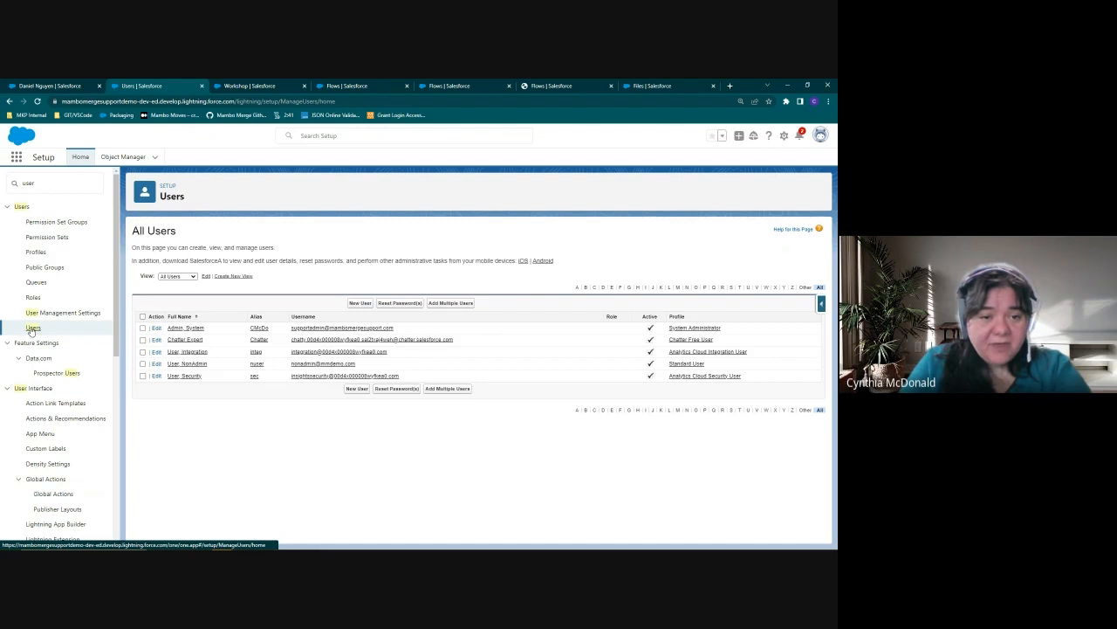
pyautogui.click(192, 328)
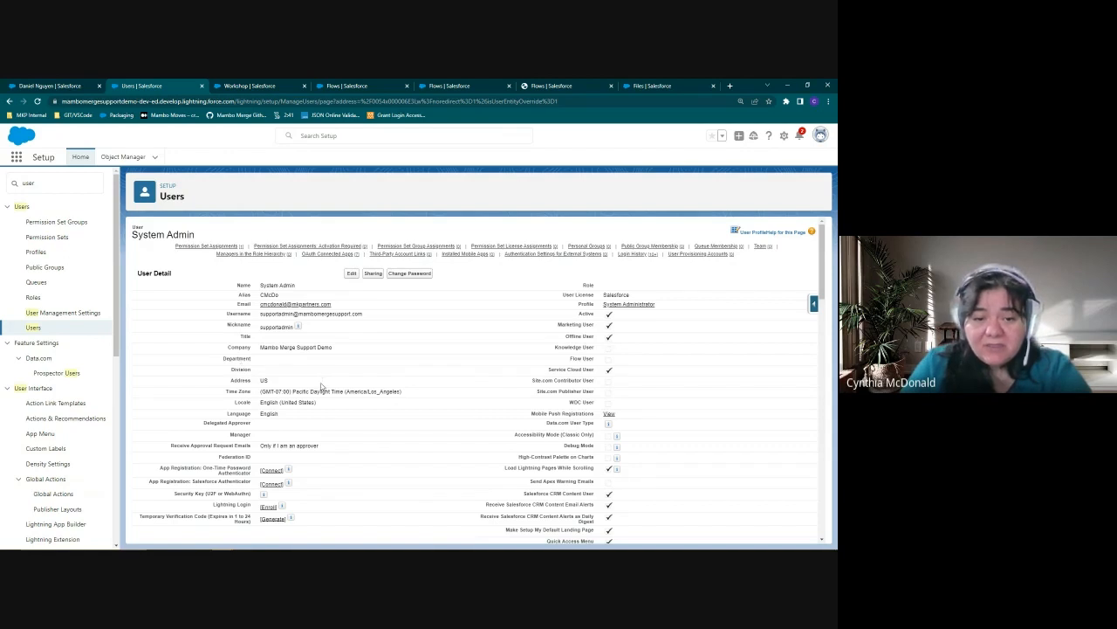
pyautogui.scroll(-2, 322, 372)
pyautogui.scroll(3, 331, 360)
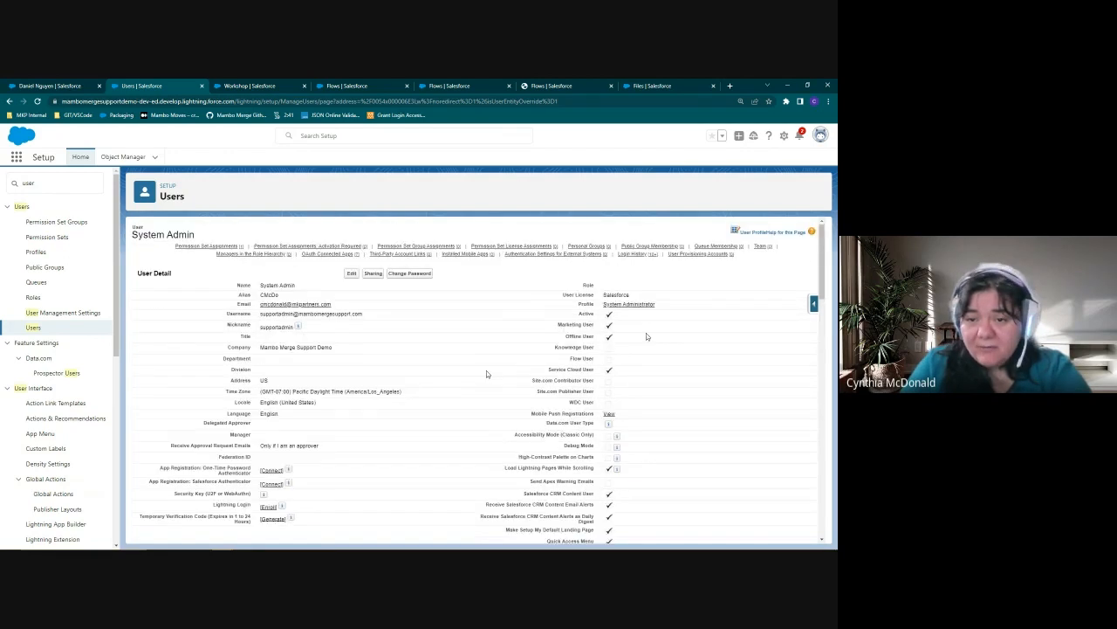
# Examine the Administrative Permissions section of the System Administrator profile
pyautogui.click(634, 310)
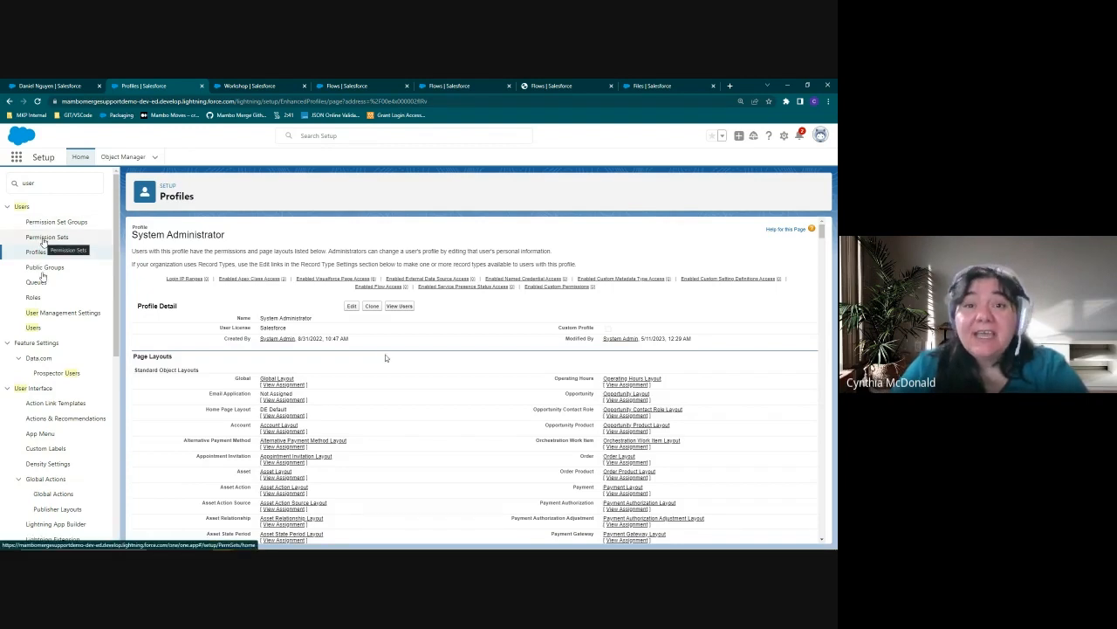
pyautogui.scroll(-1, 444, 393)
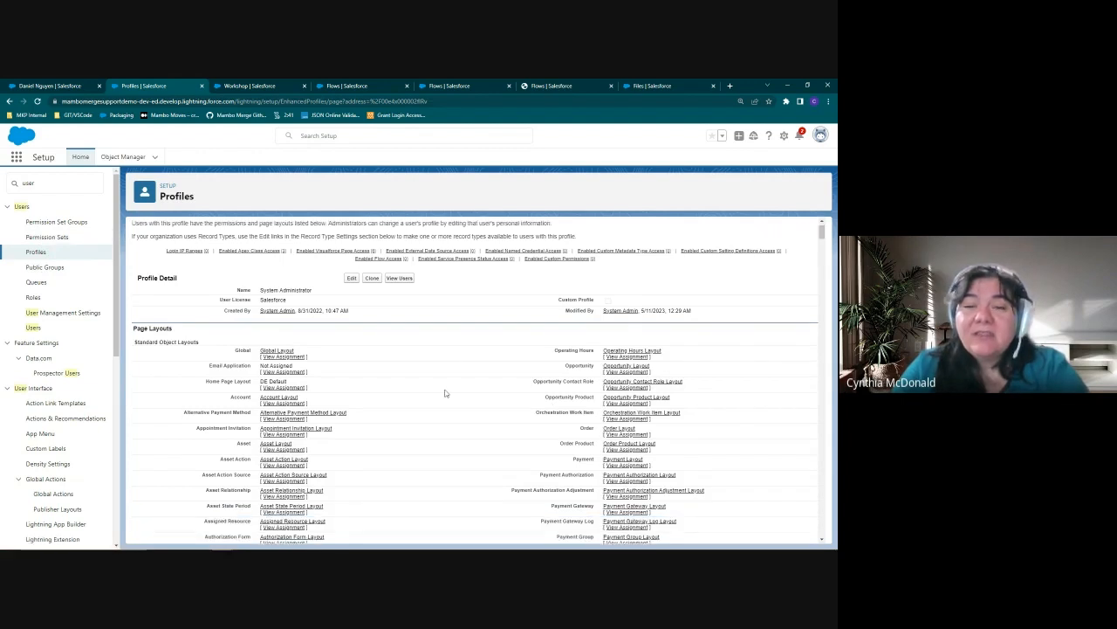
pyautogui.scroll(-2, 445, 393)
pyautogui.scroll(-6, 443, 393)
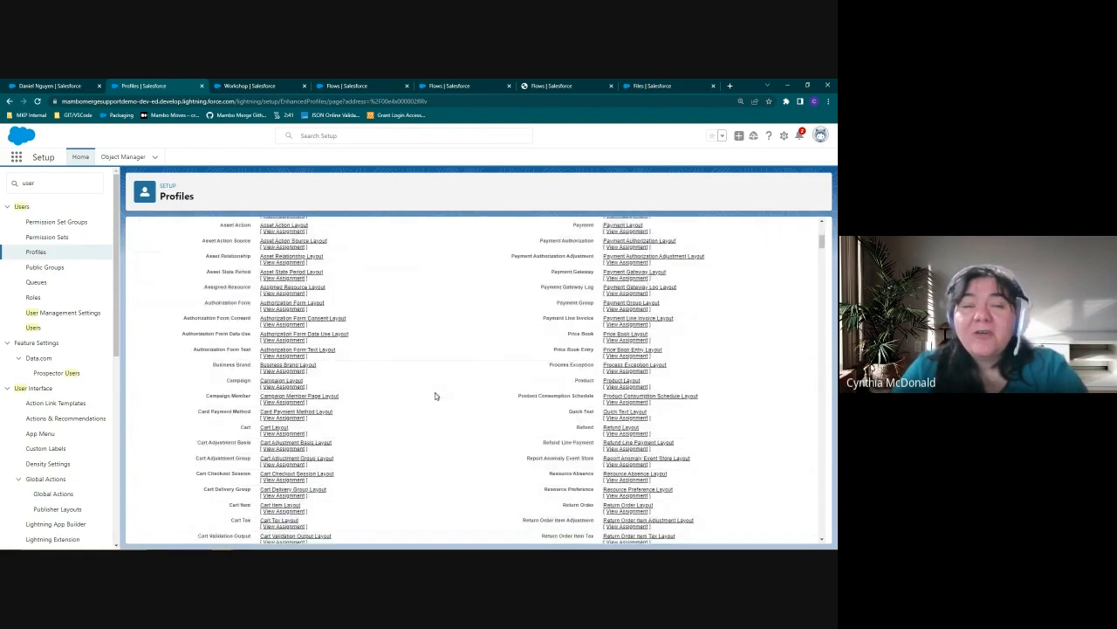
pyautogui.scroll(-6, 435, 396)
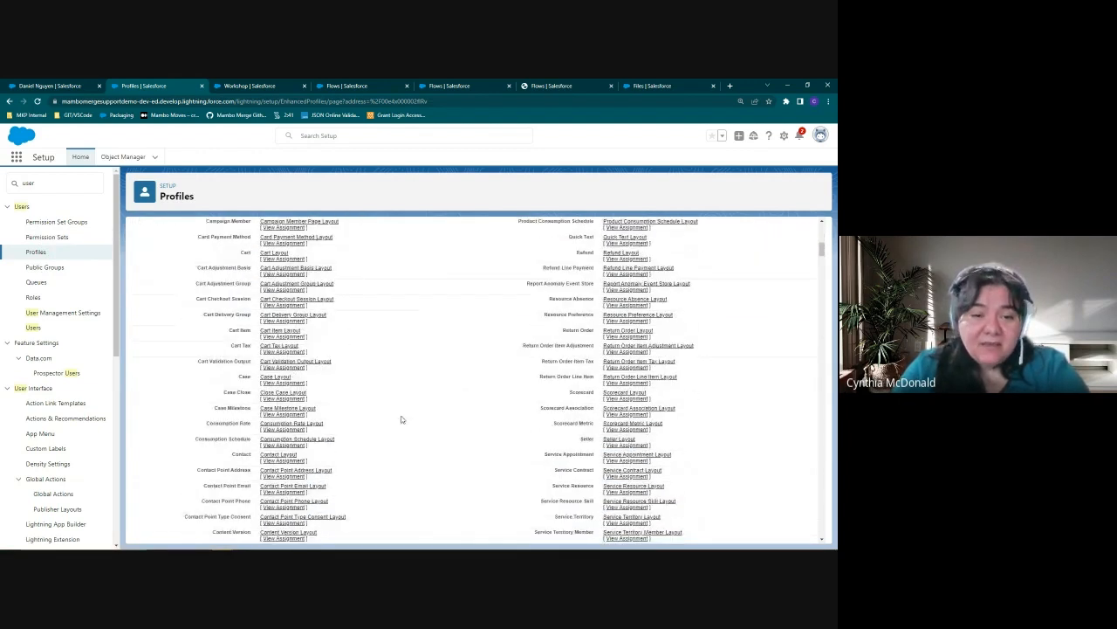
pyautogui.scroll(-10, 361, 427)
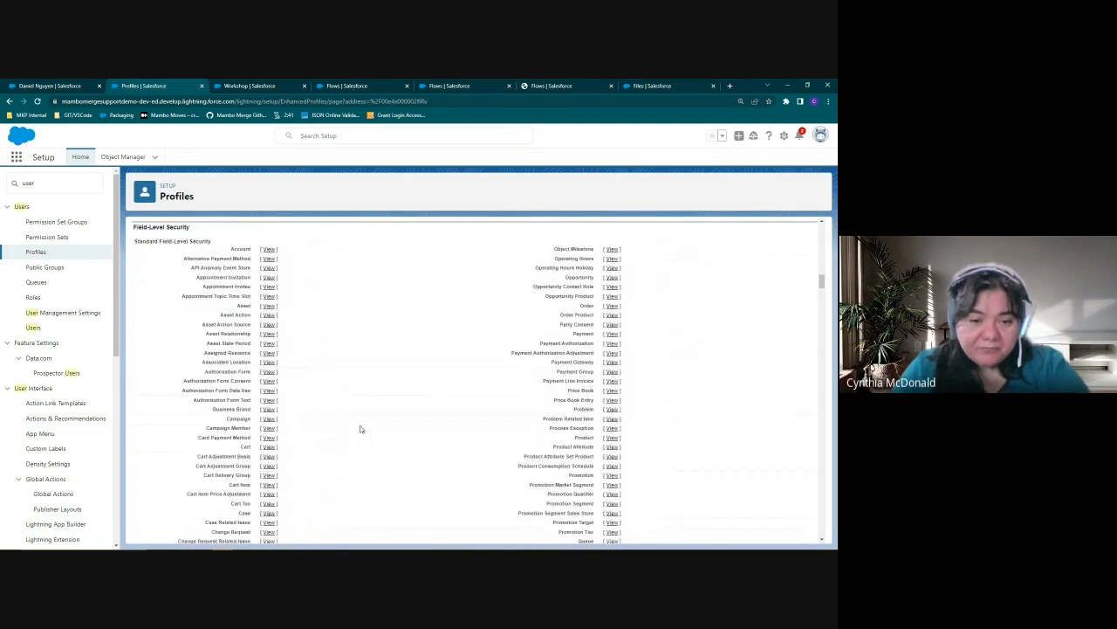
pyautogui.scroll(-10, 365, 424)
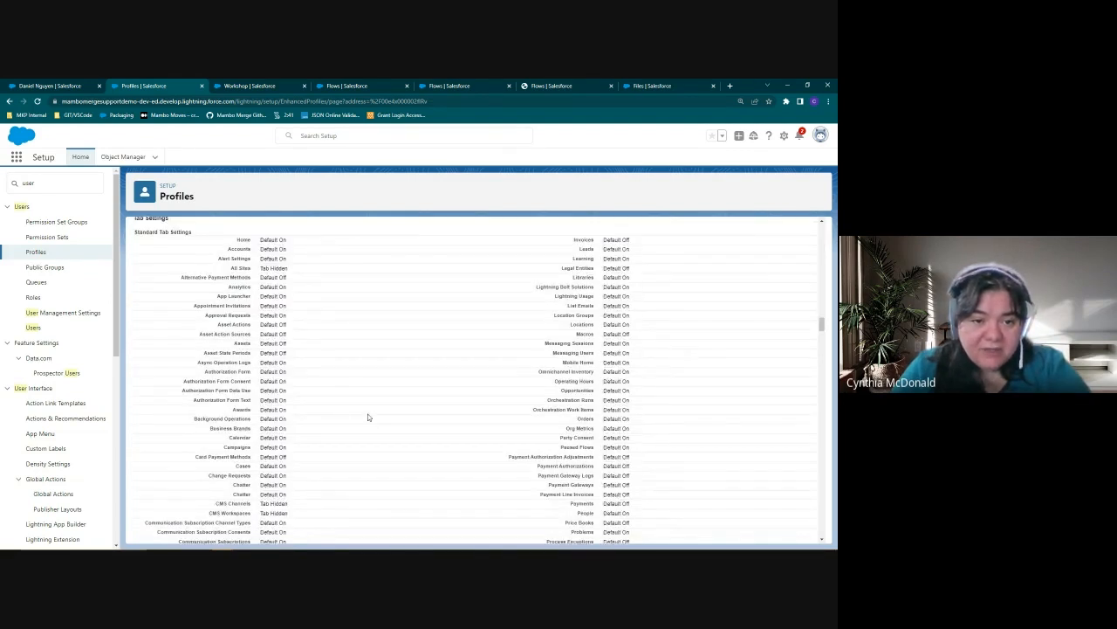
pyautogui.scroll(5, 370, 419)
pyautogui.scroll(-5, 370, 416)
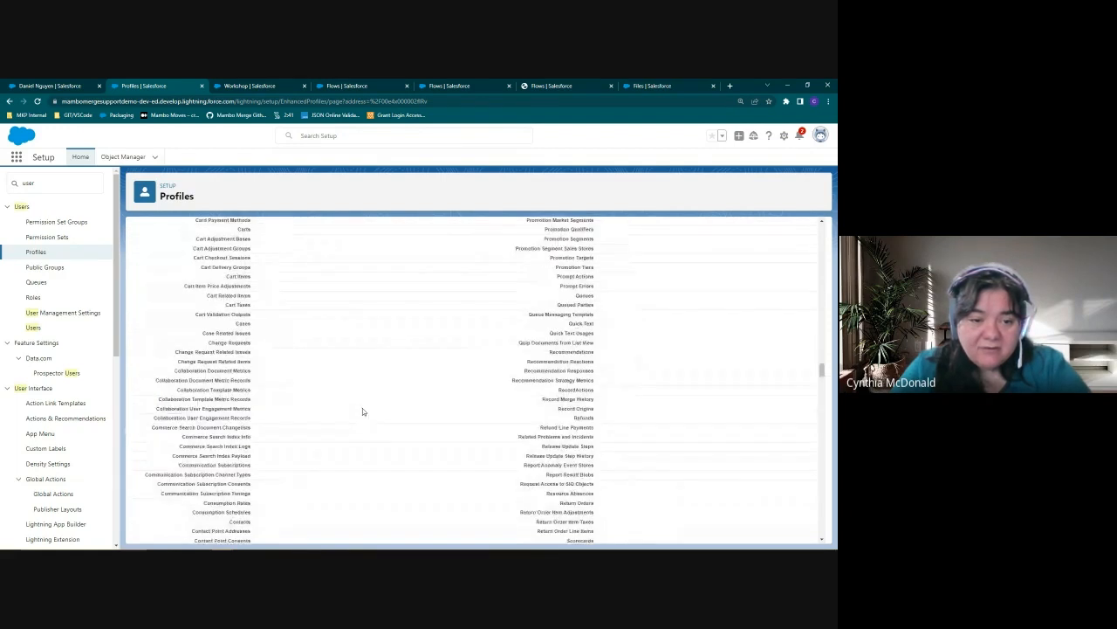
pyautogui.scroll(-5, 363, 410)
pyautogui.scroll(1, 362, 408)
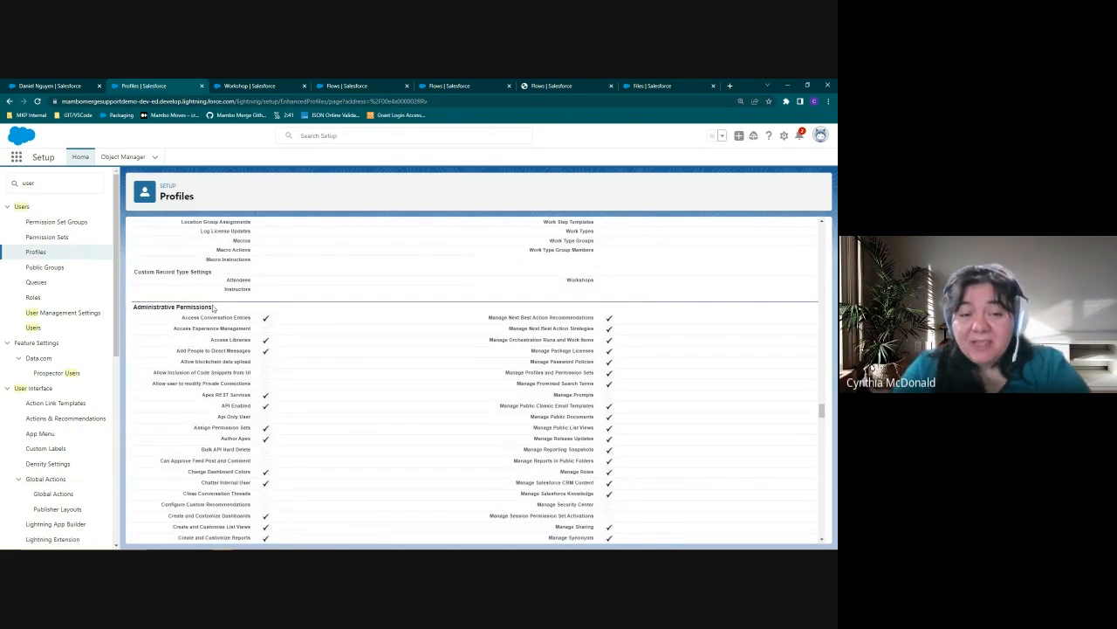
pyautogui.scroll(-1, 355, 438)
pyautogui.scroll(-1, 354, 437)
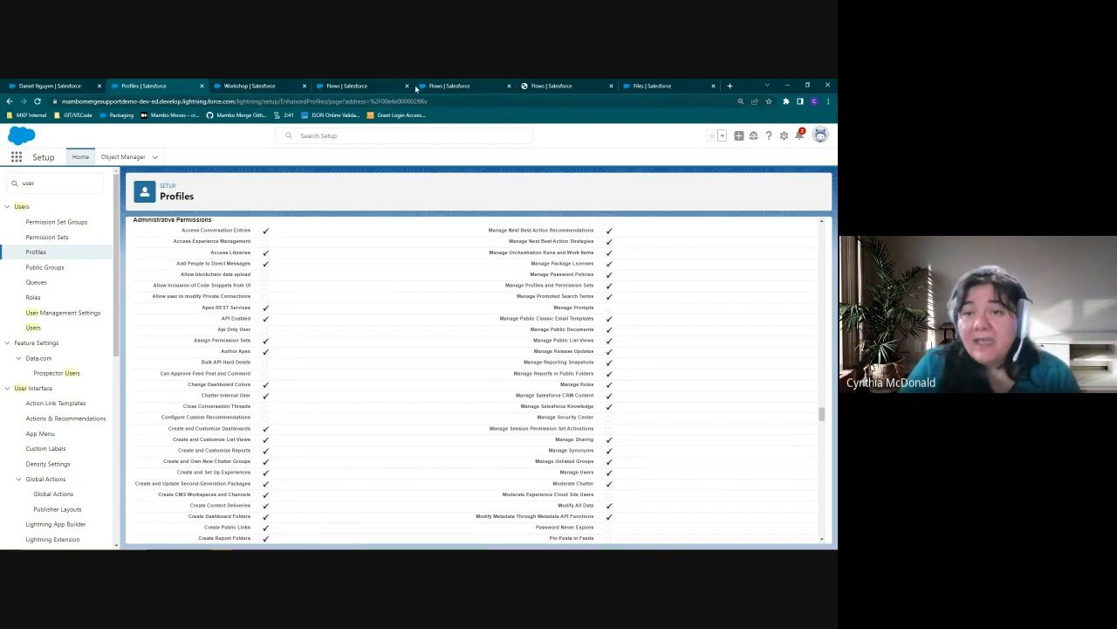
# Browse the Mambo Merge Template Library in Files and show the available file actions for the DonorThankyou template
pyautogui.click(662, 86)
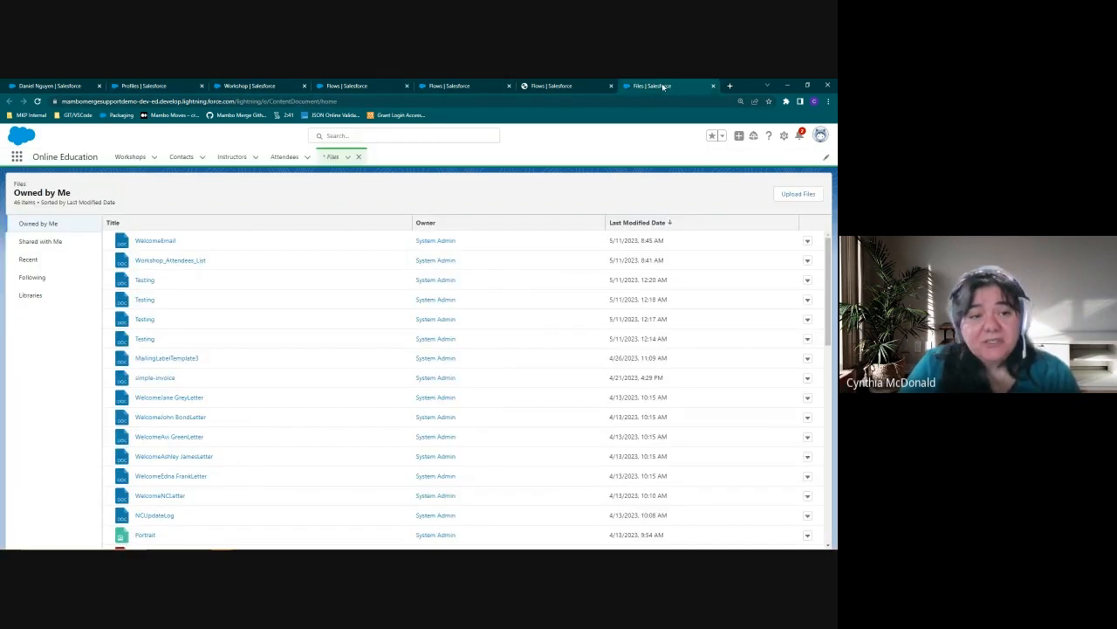
pyautogui.click(30, 296)
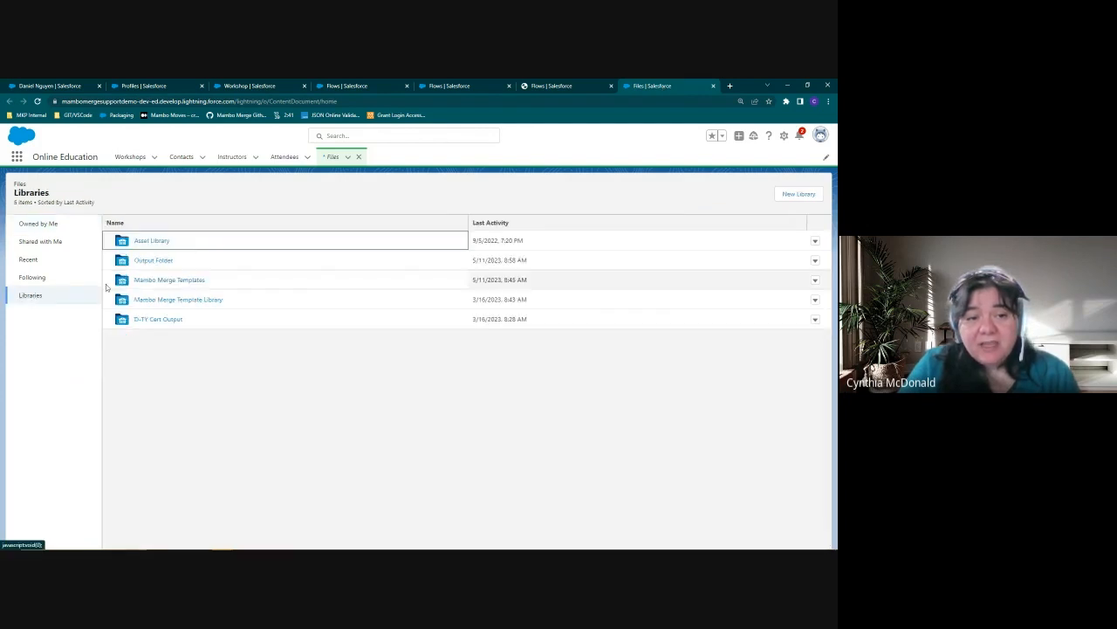
pyautogui.click(209, 300)
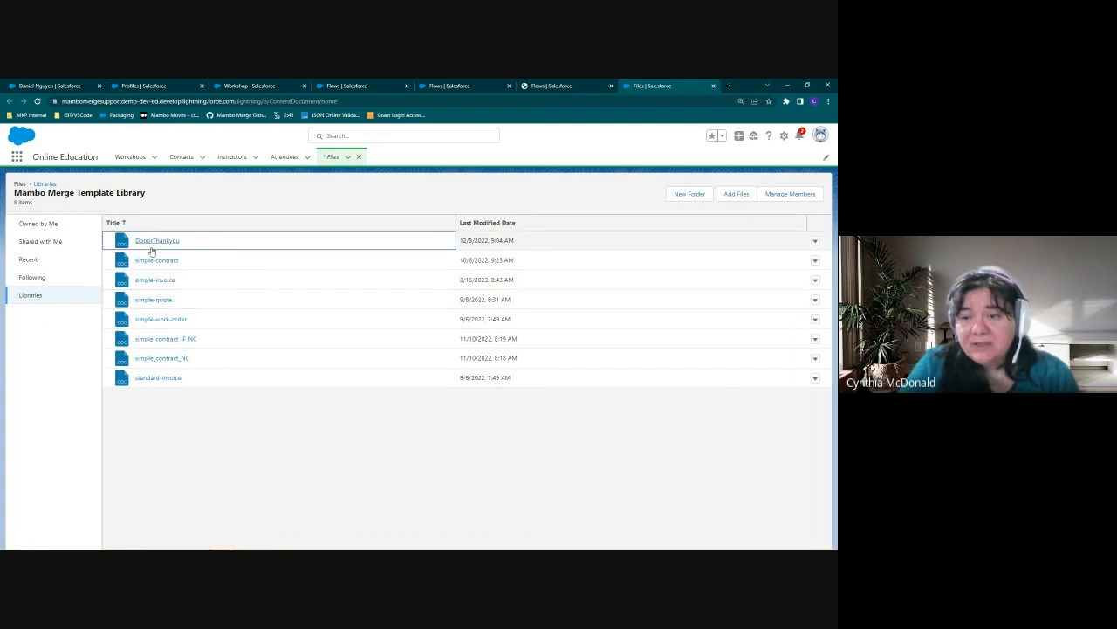
pyautogui.click(815, 241)
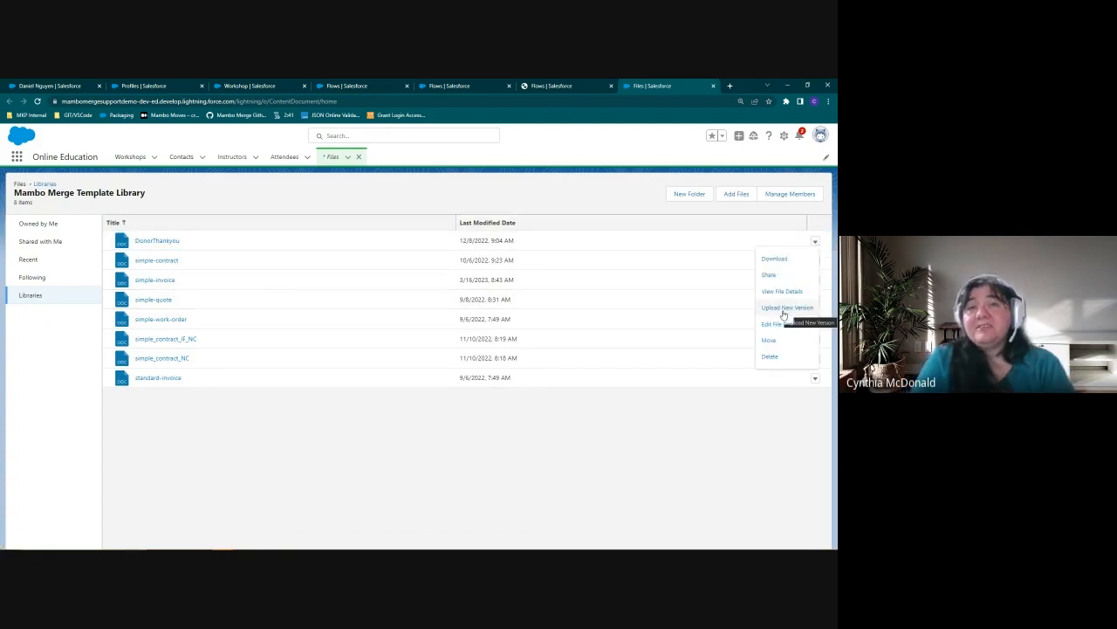